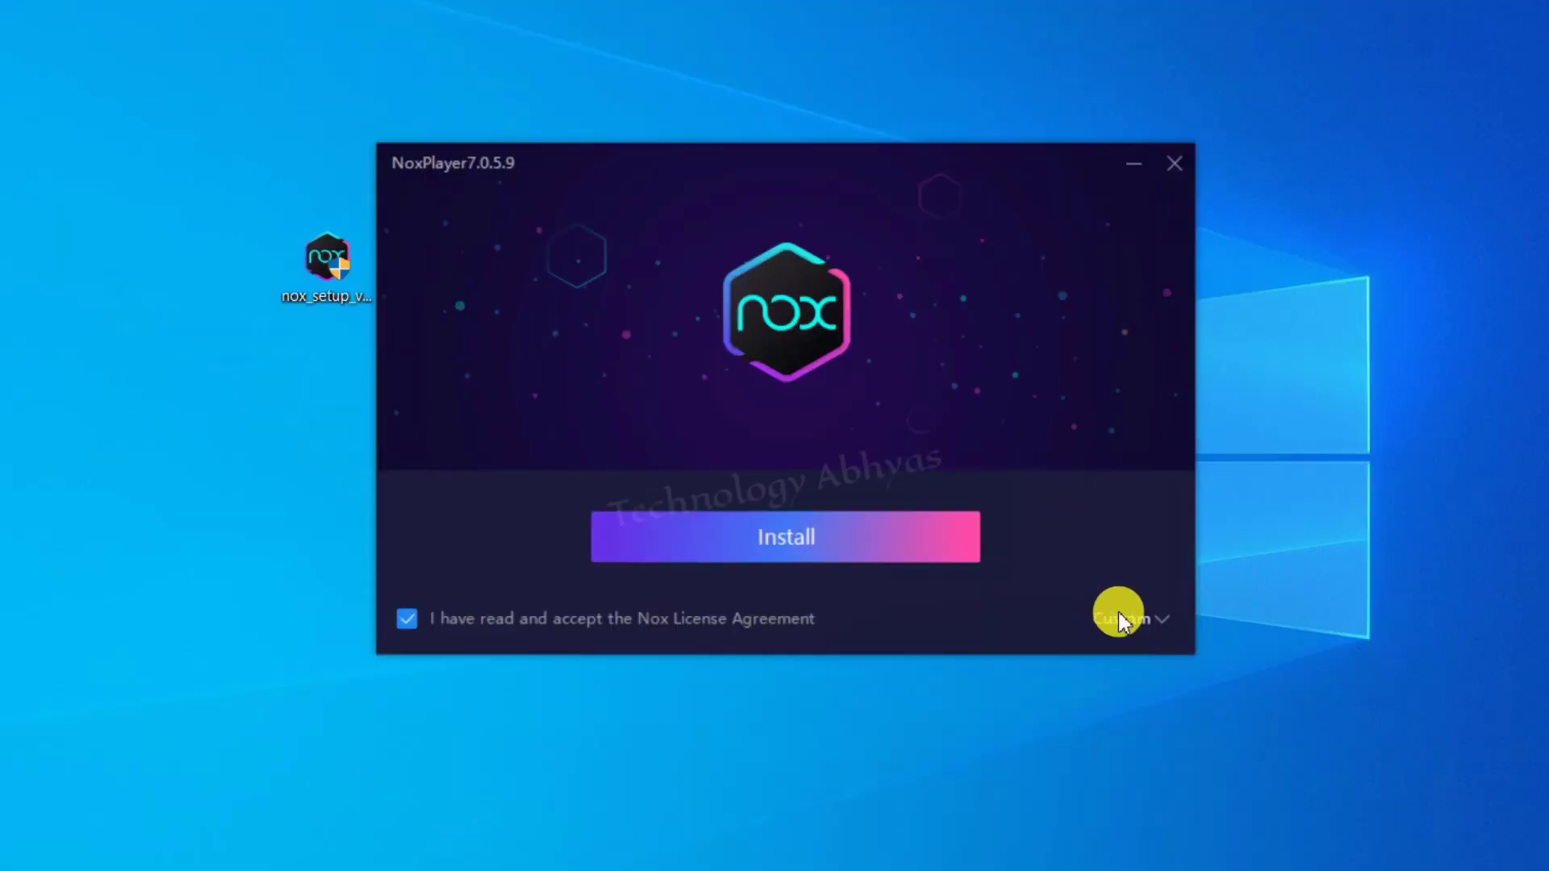
# Install NoxPlayer 7.0.5.9 with the add-to-taskbar option reviewed, reject the bundled offer, and start the emulator.
pyautogui.click(1051, 579)
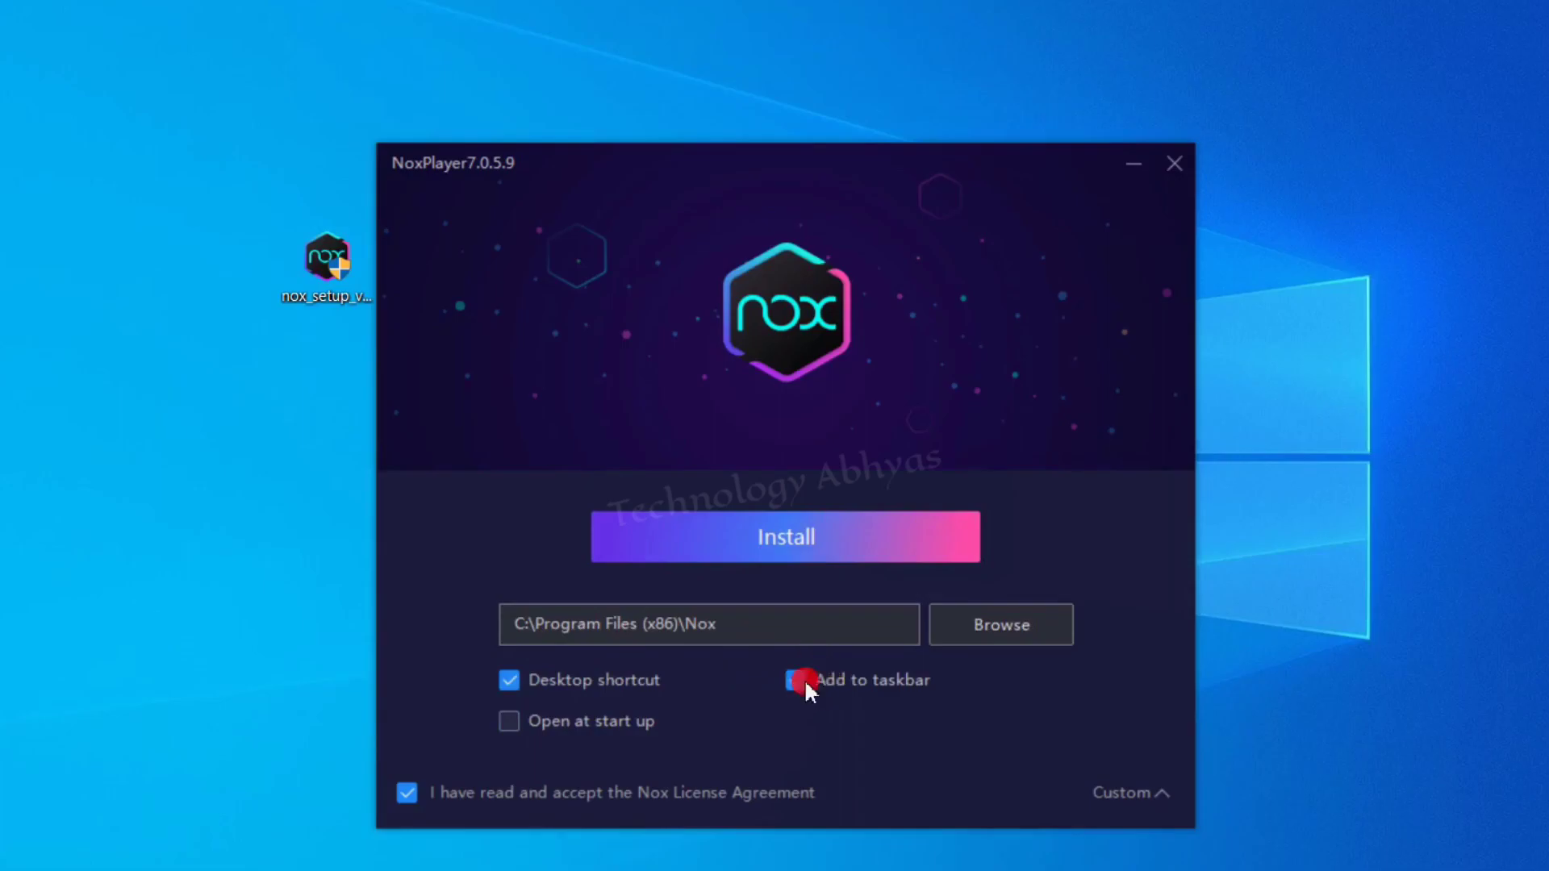
pyautogui.click(788, 557)
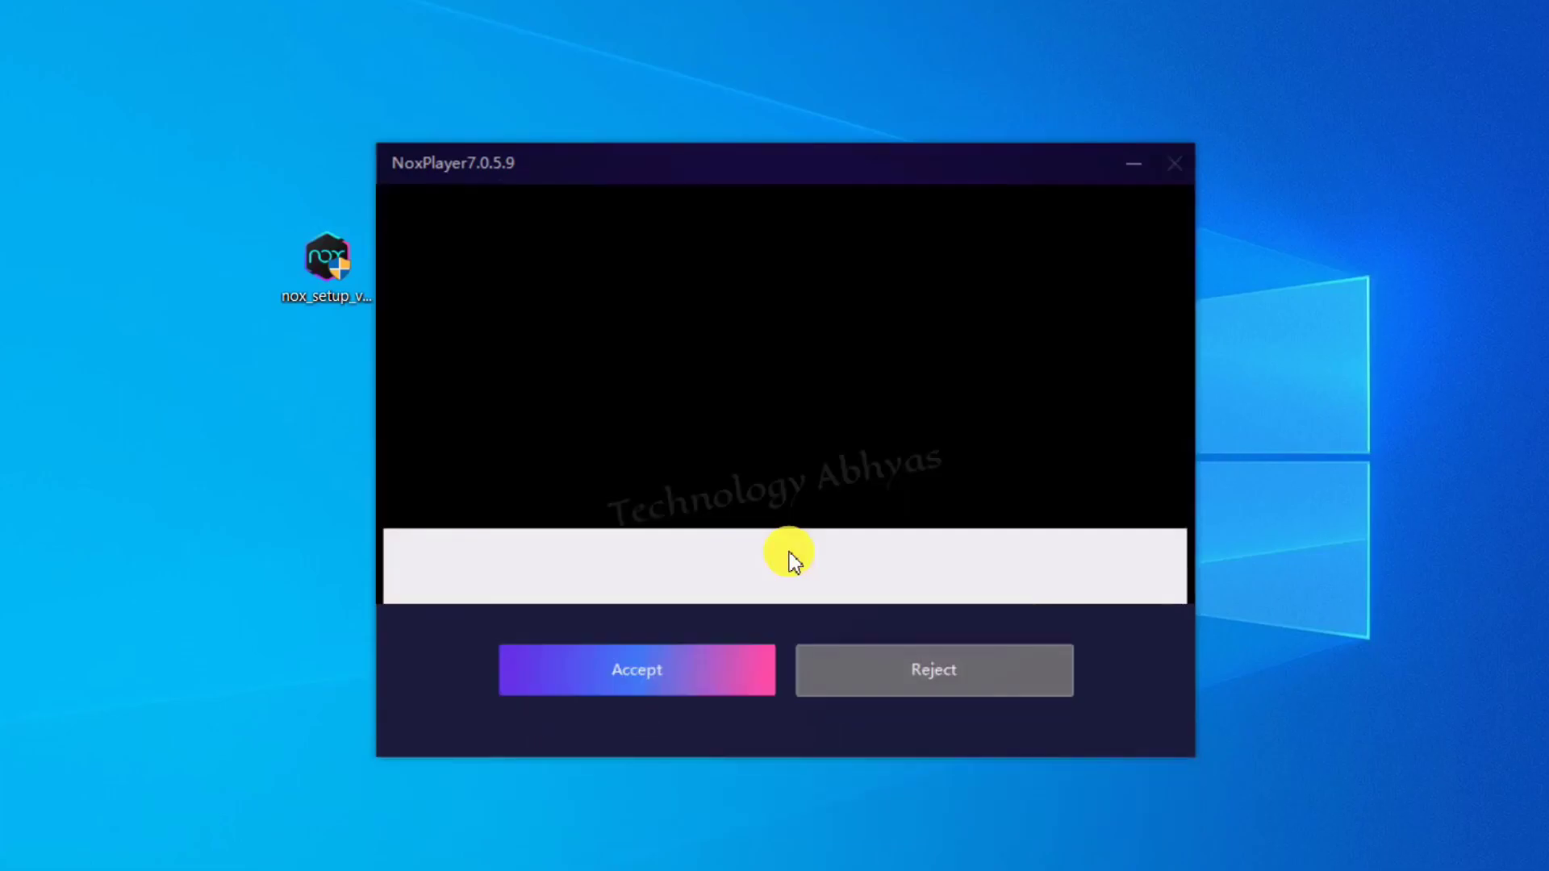
pyautogui.click(854, 665)
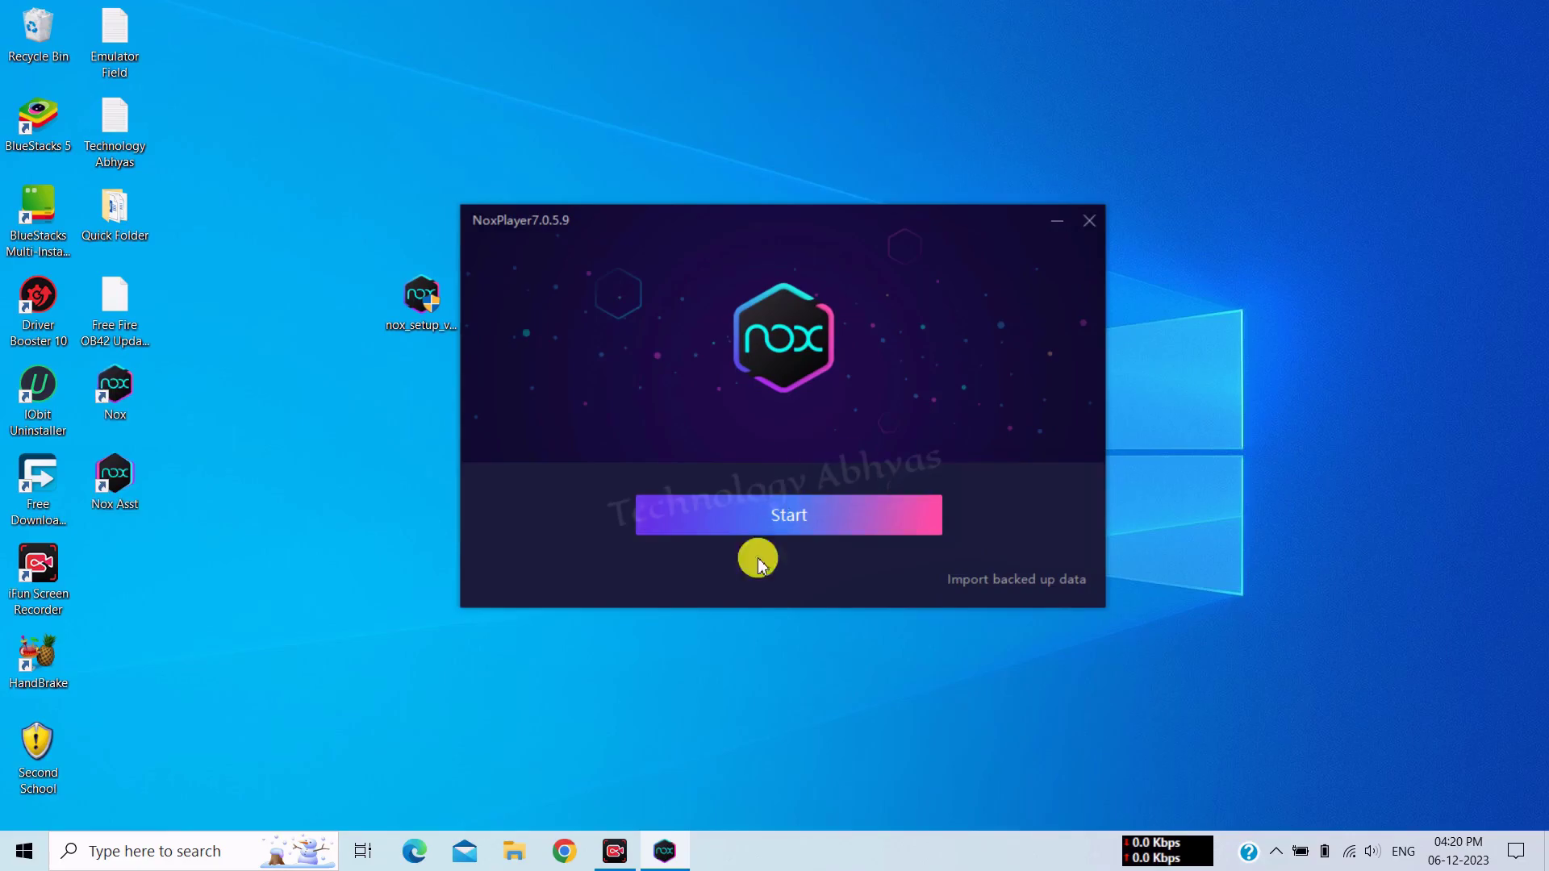
pyautogui.click(843, 523)
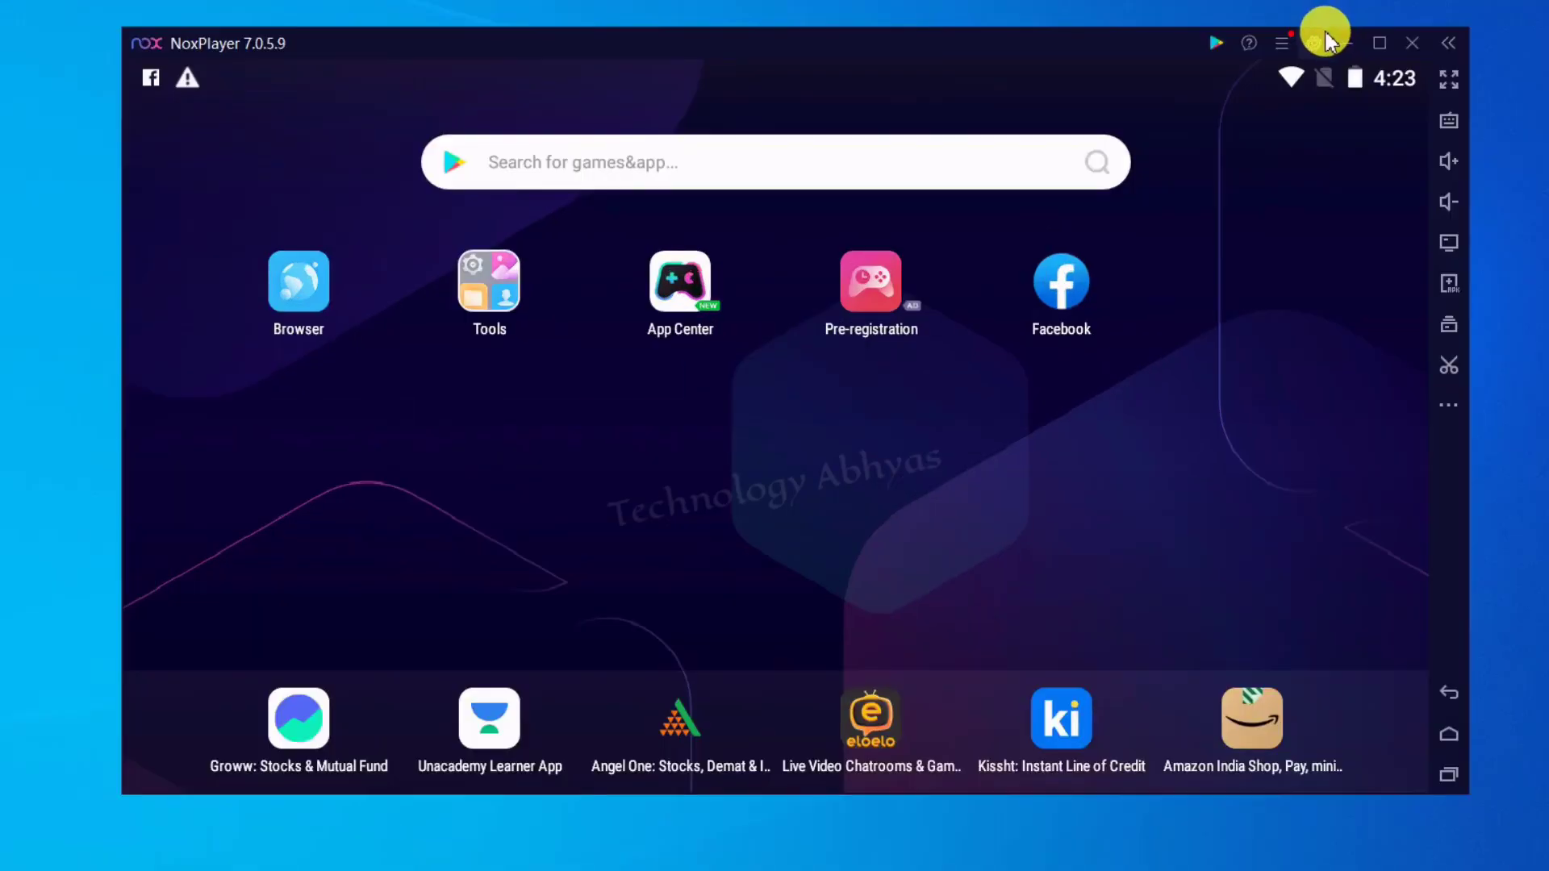
# Change the emulator's language from Hindi to English in the general system settings, save, and restart it.
pyautogui.click(1201, 124)
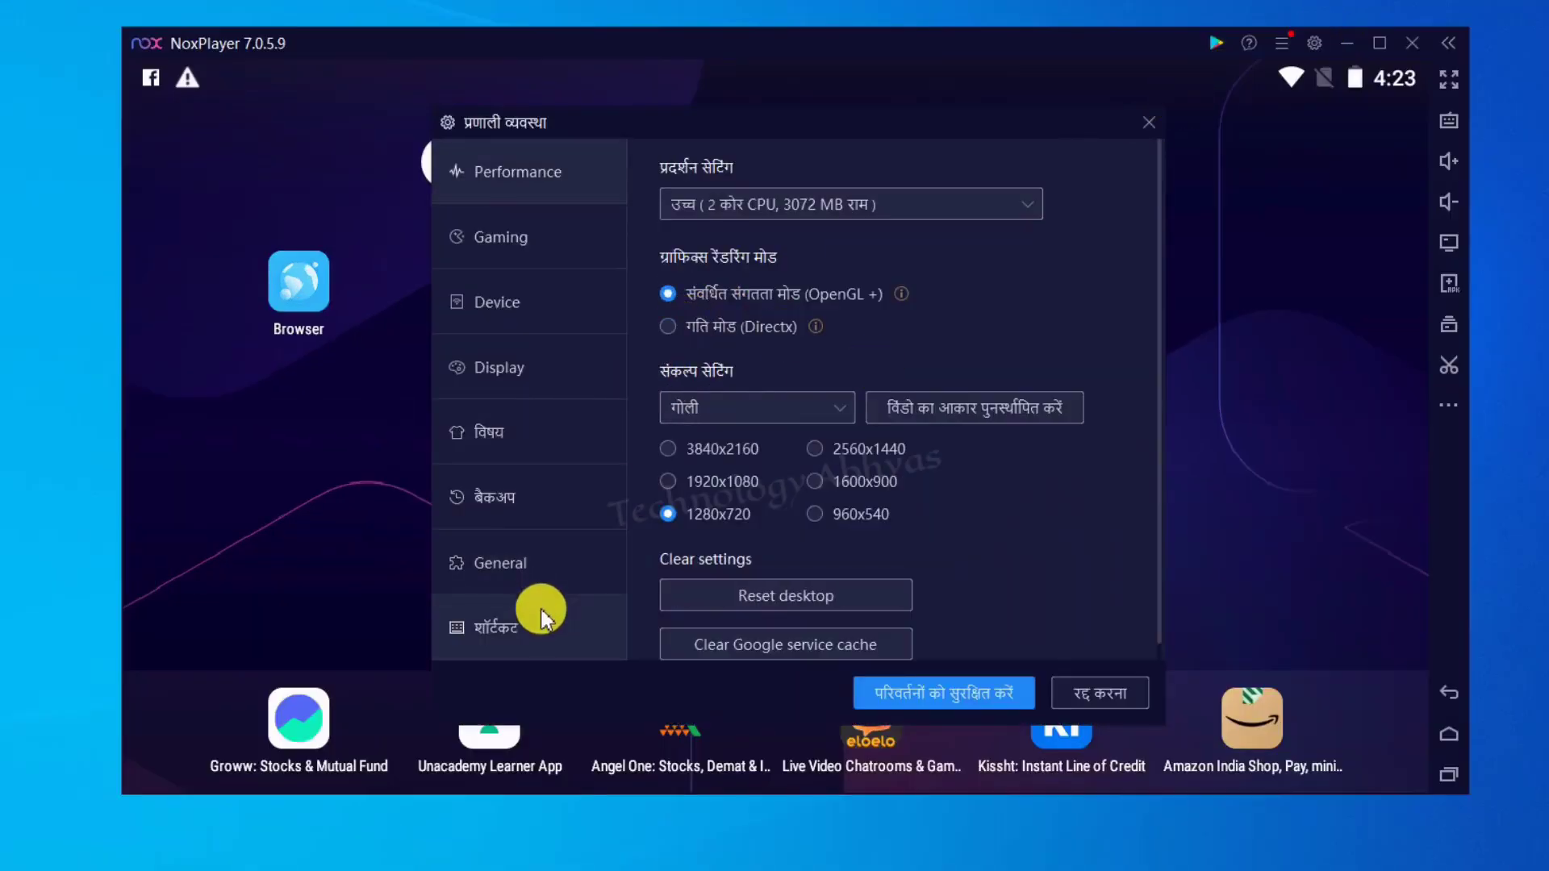
pyautogui.click(544, 566)
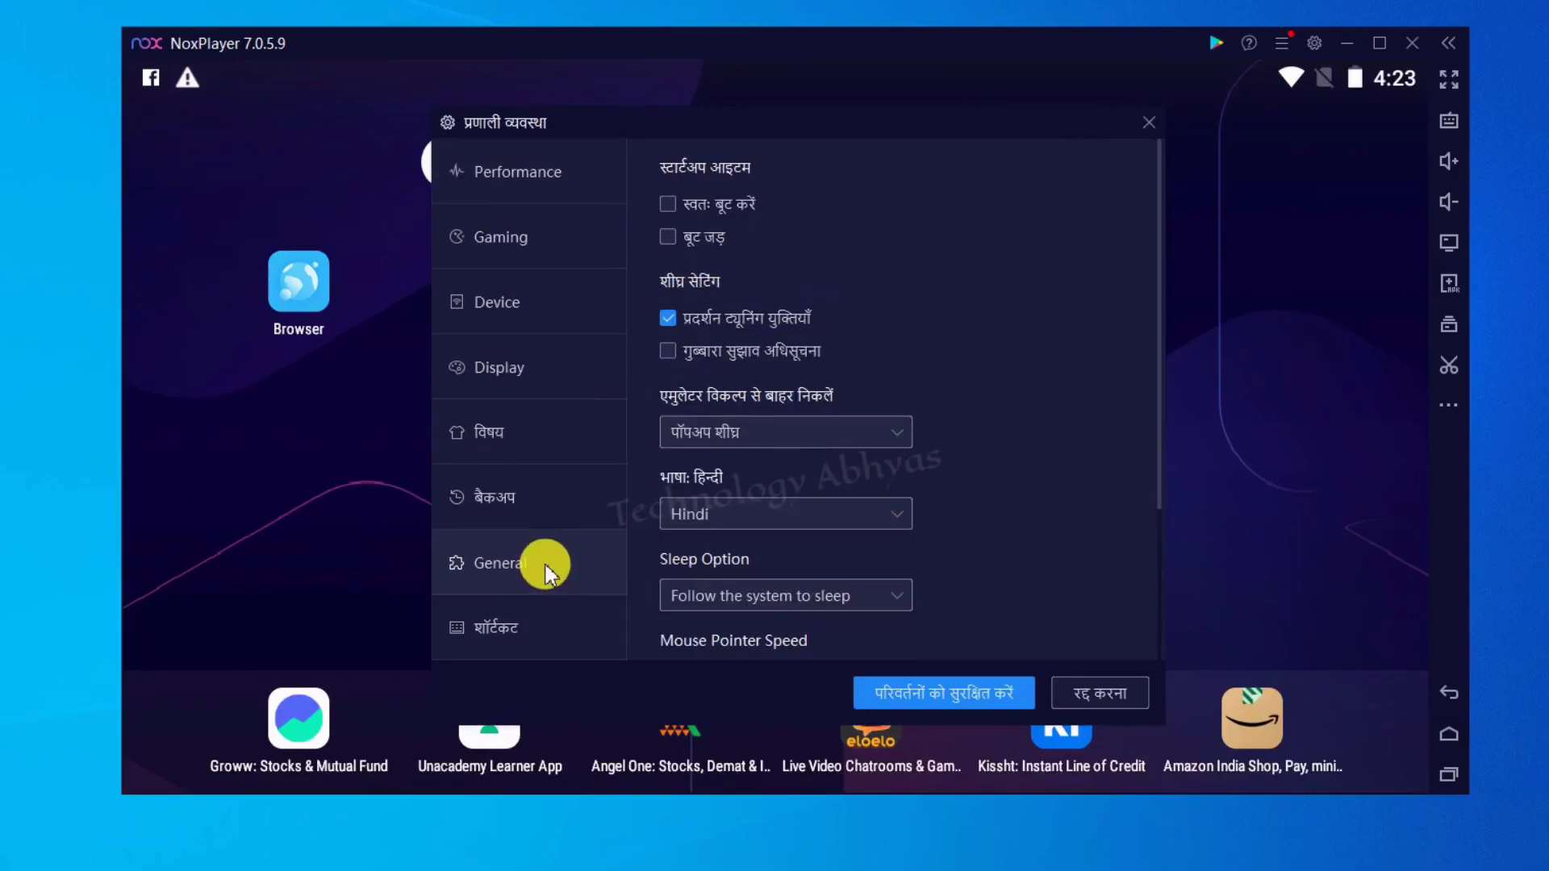
pyautogui.click(713, 513)
pyautogui.scroll(1, 699, 596)
pyautogui.scroll(3, 697, 589)
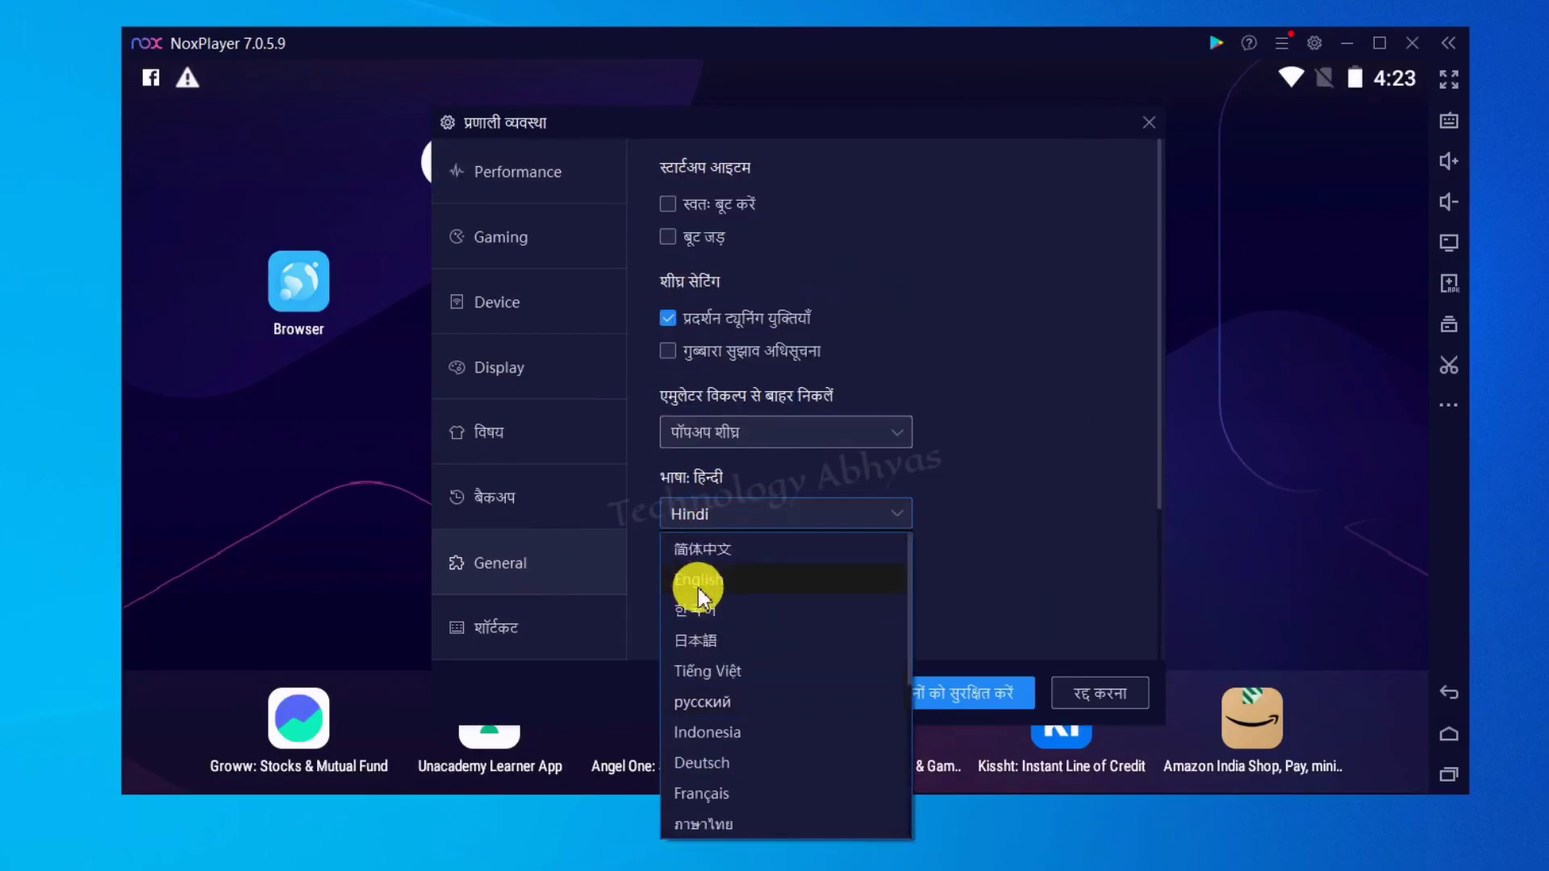
pyautogui.click(724, 579)
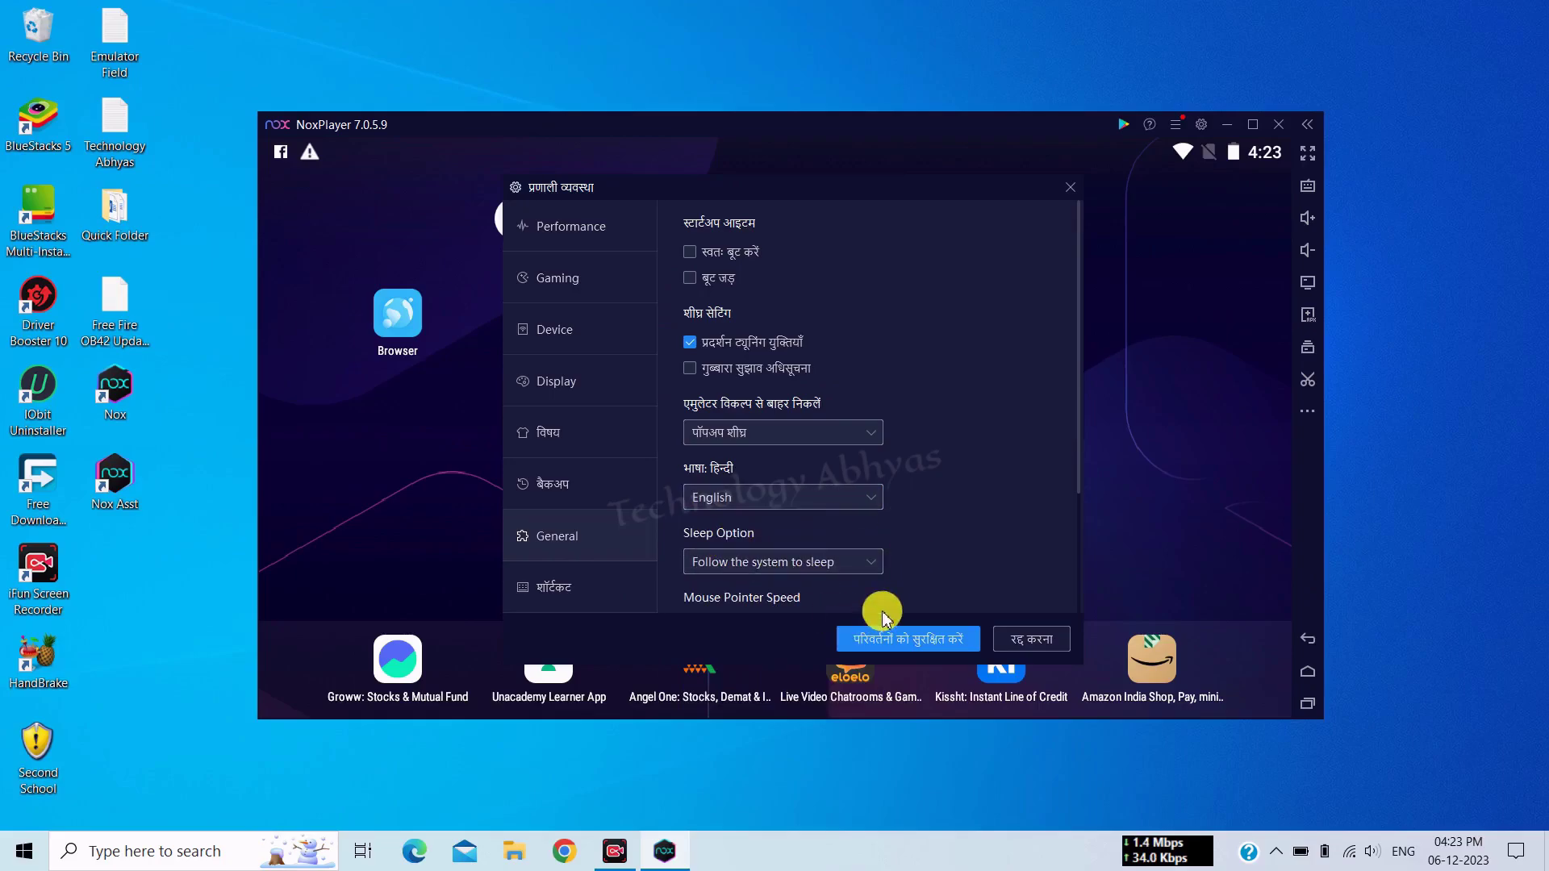
pyautogui.click(927, 694)
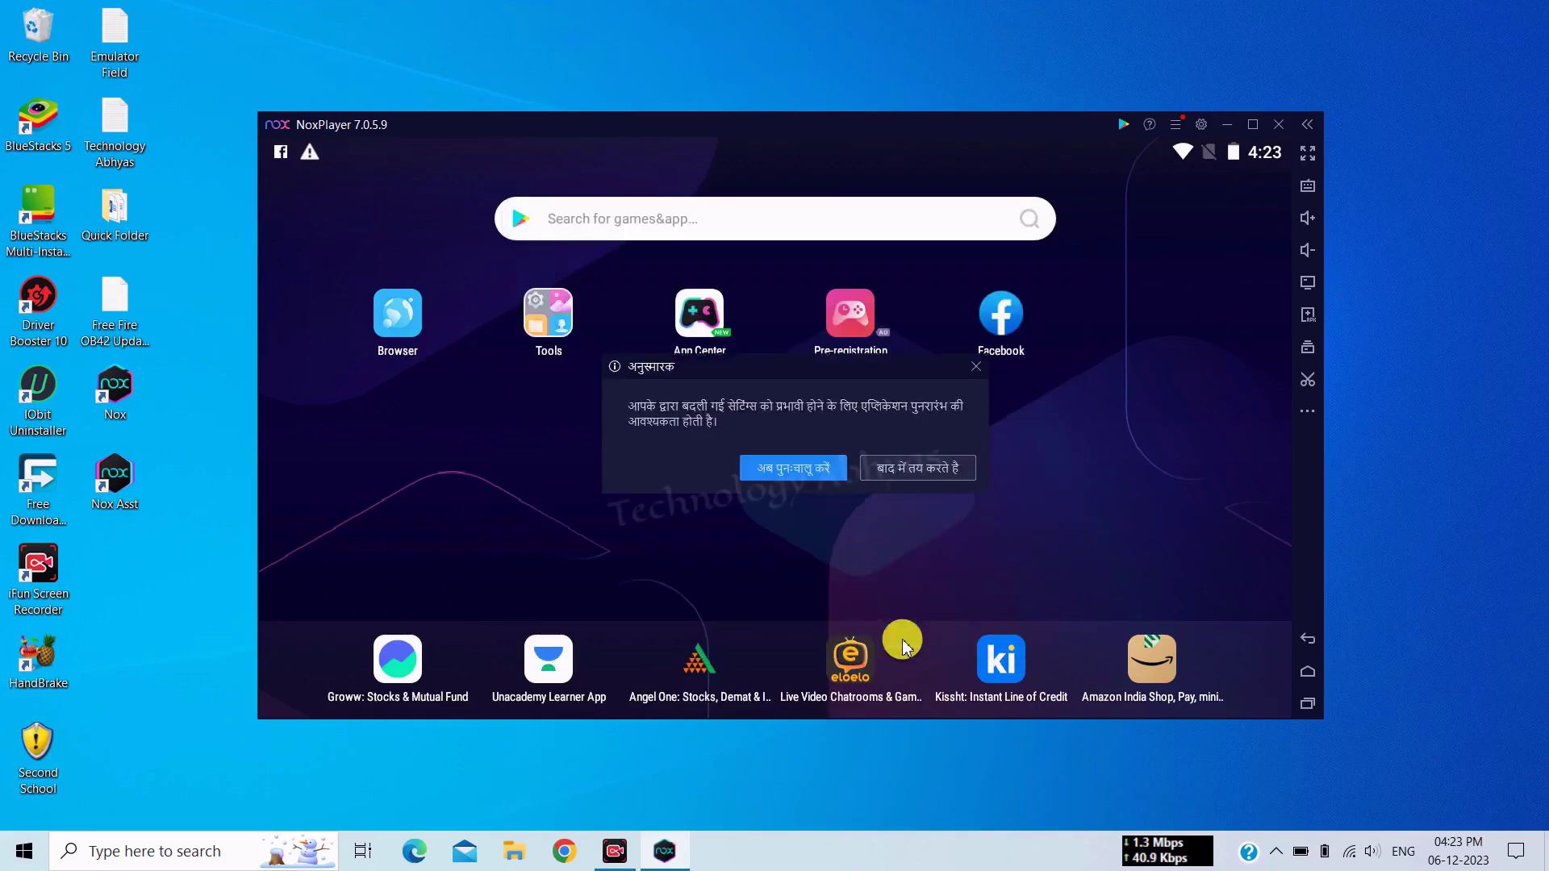
pyautogui.click(795, 472)
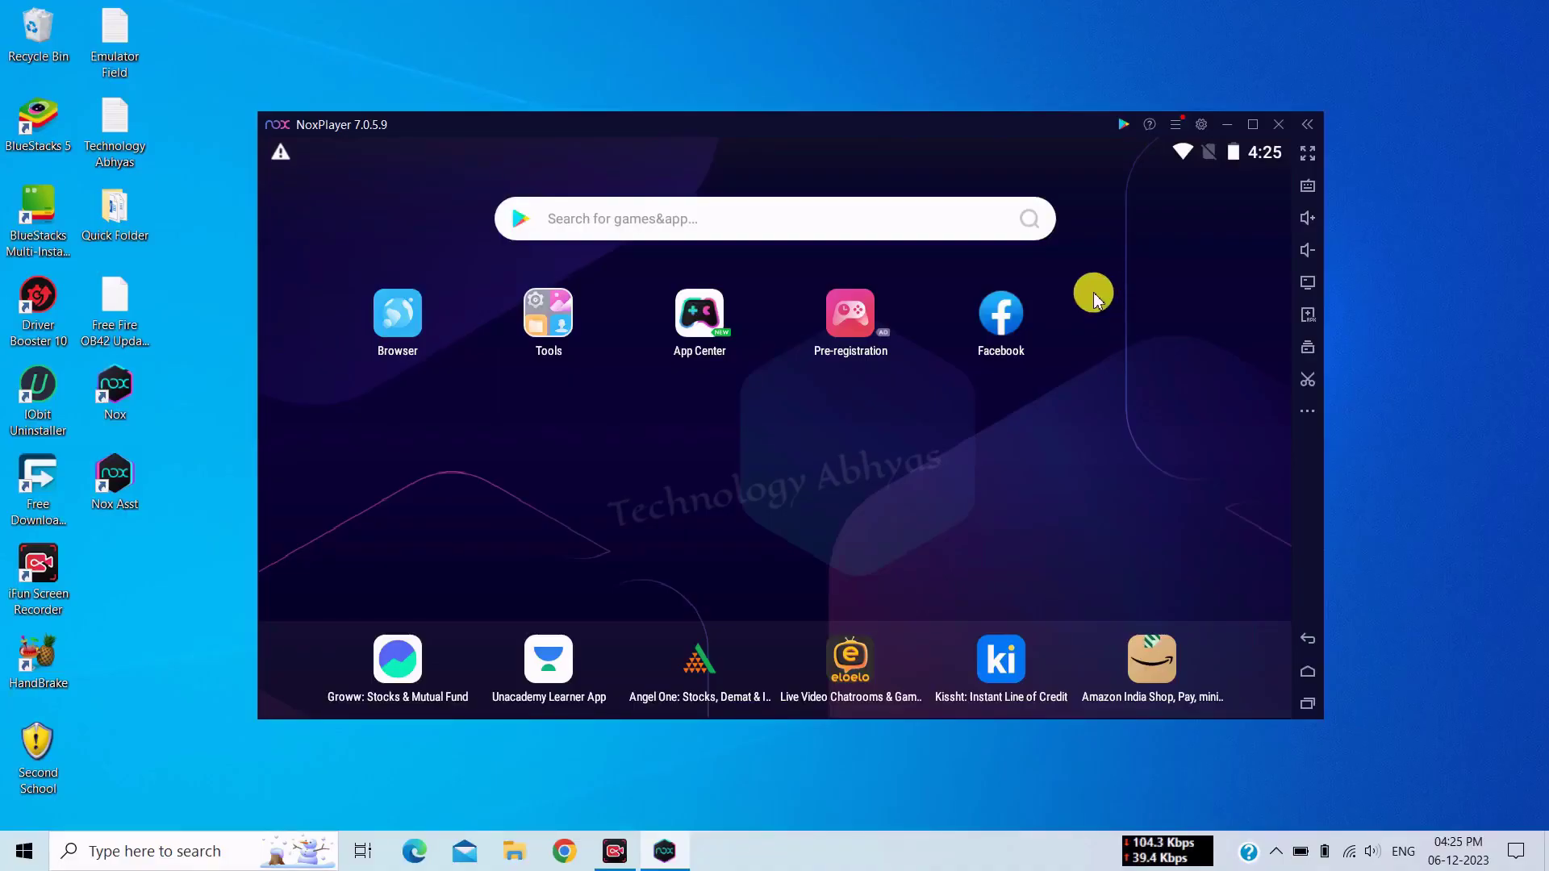
# Set the performance preset to Low (1 Core CPU, 1024 MB Memory) in the system settings.
pyautogui.click(1197, 125)
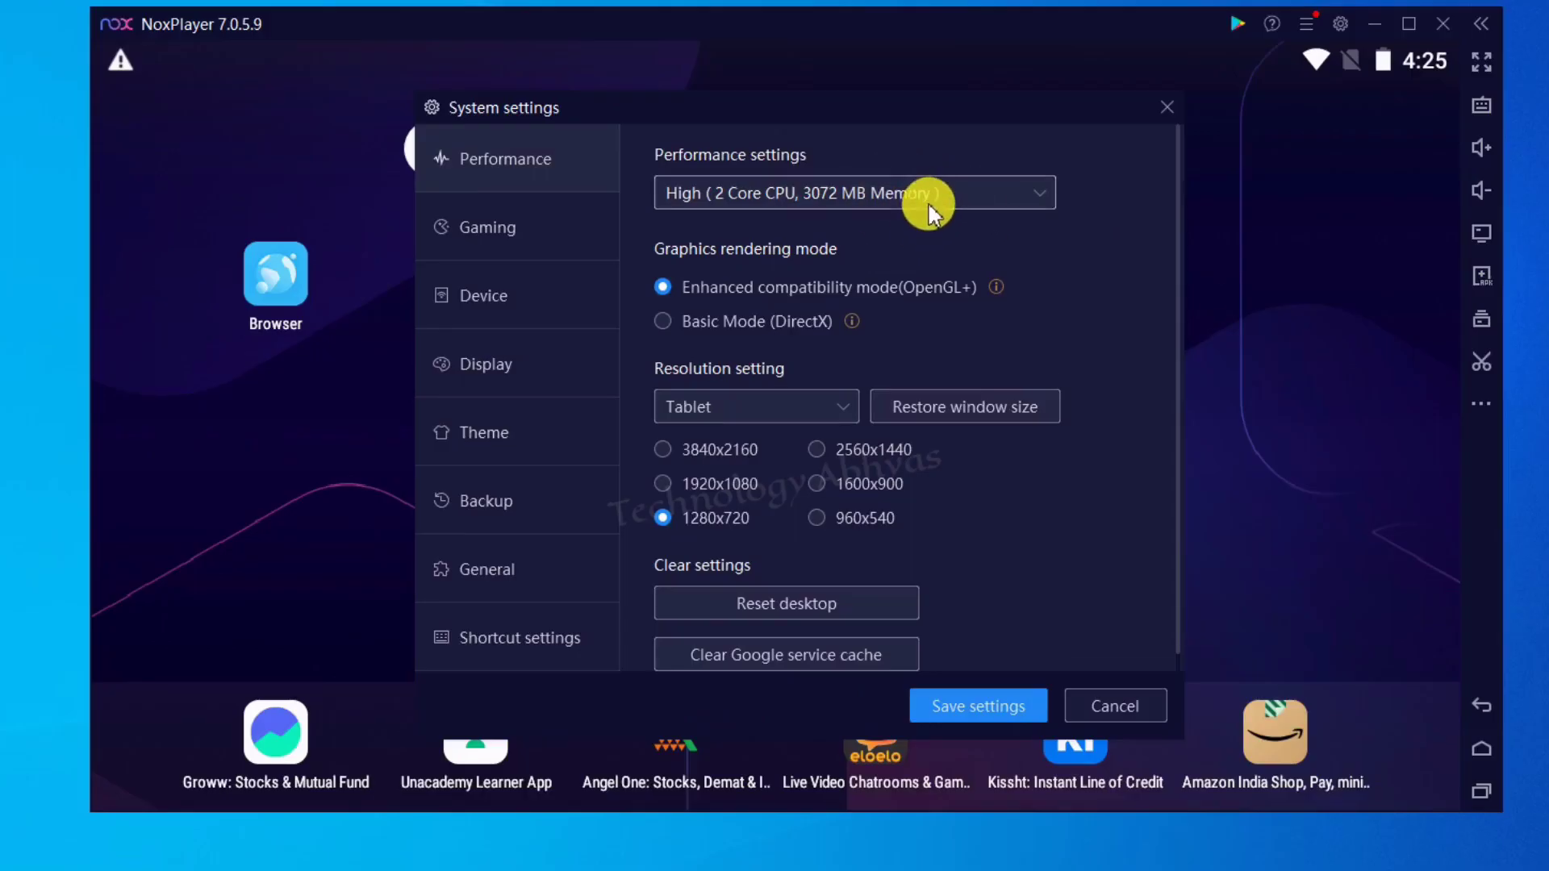
pyautogui.click(975, 256)
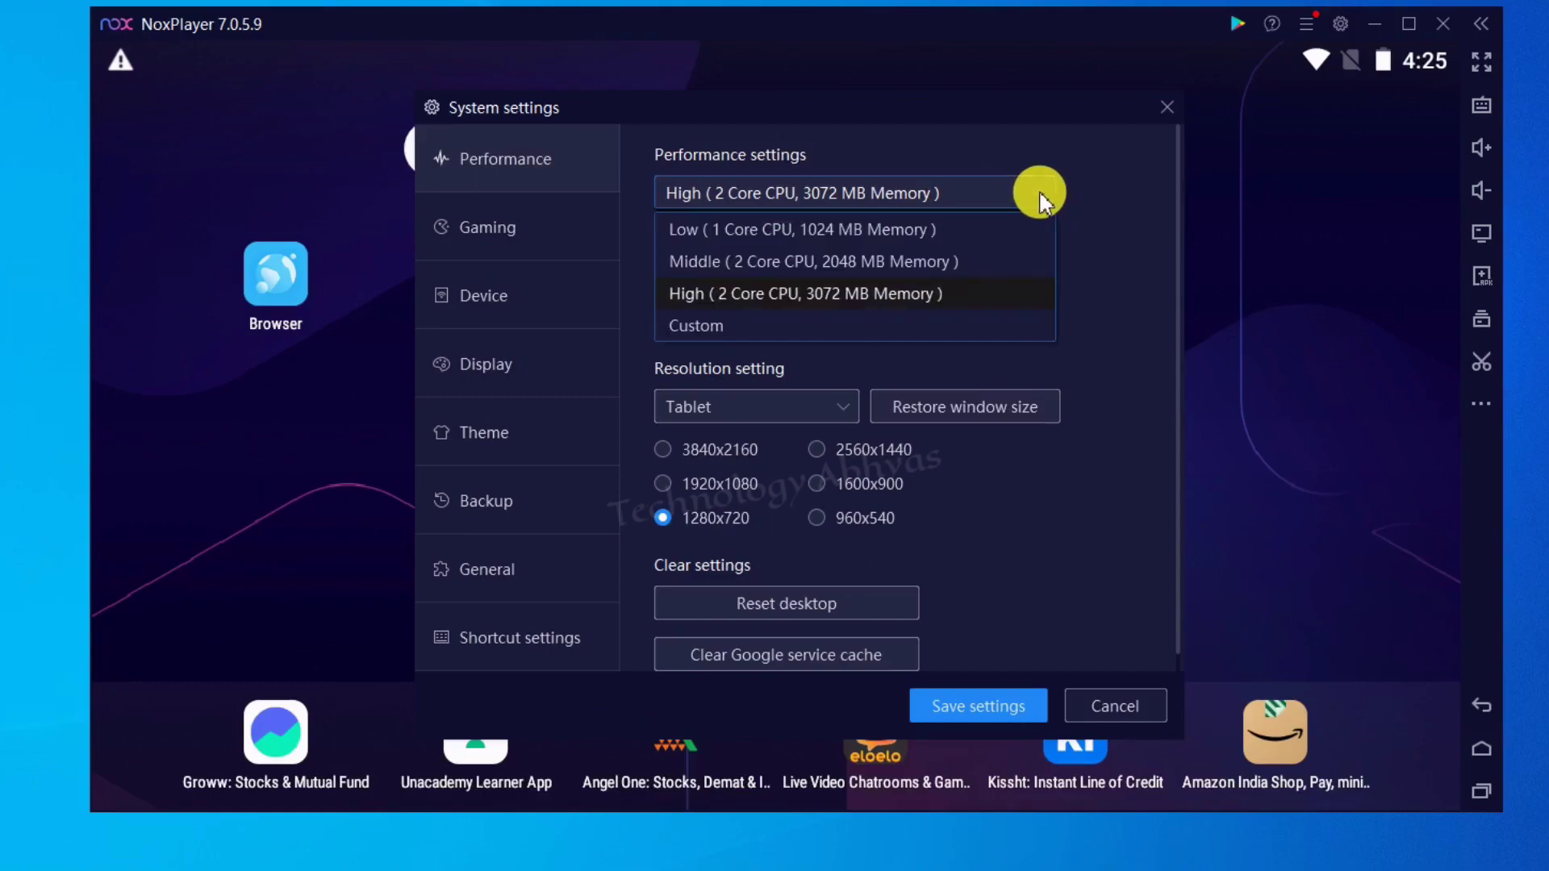
pyautogui.click(781, 234)
# Try the Middle and Custom performance presets, and return to Low (1 Core CPU, 1024 MB Memory).
pyautogui.click(968, 194)
pyautogui.click(836, 261)
pyautogui.click(998, 196)
pyautogui.click(709, 321)
pyautogui.doubleClick(932, 230)
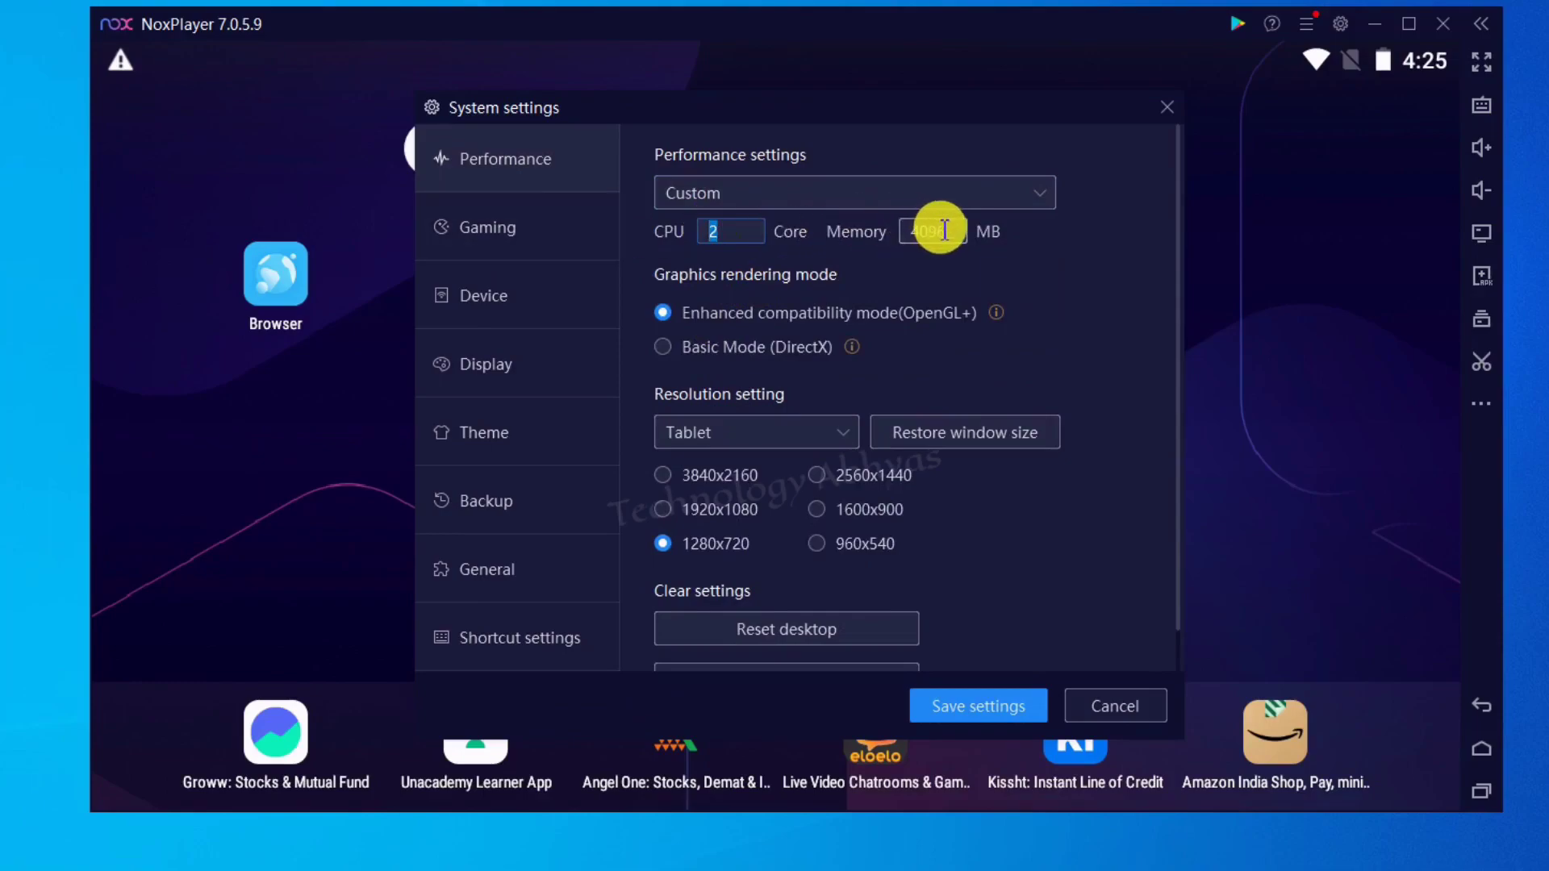
pyautogui.click(1032, 196)
pyautogui.click(844, 234)
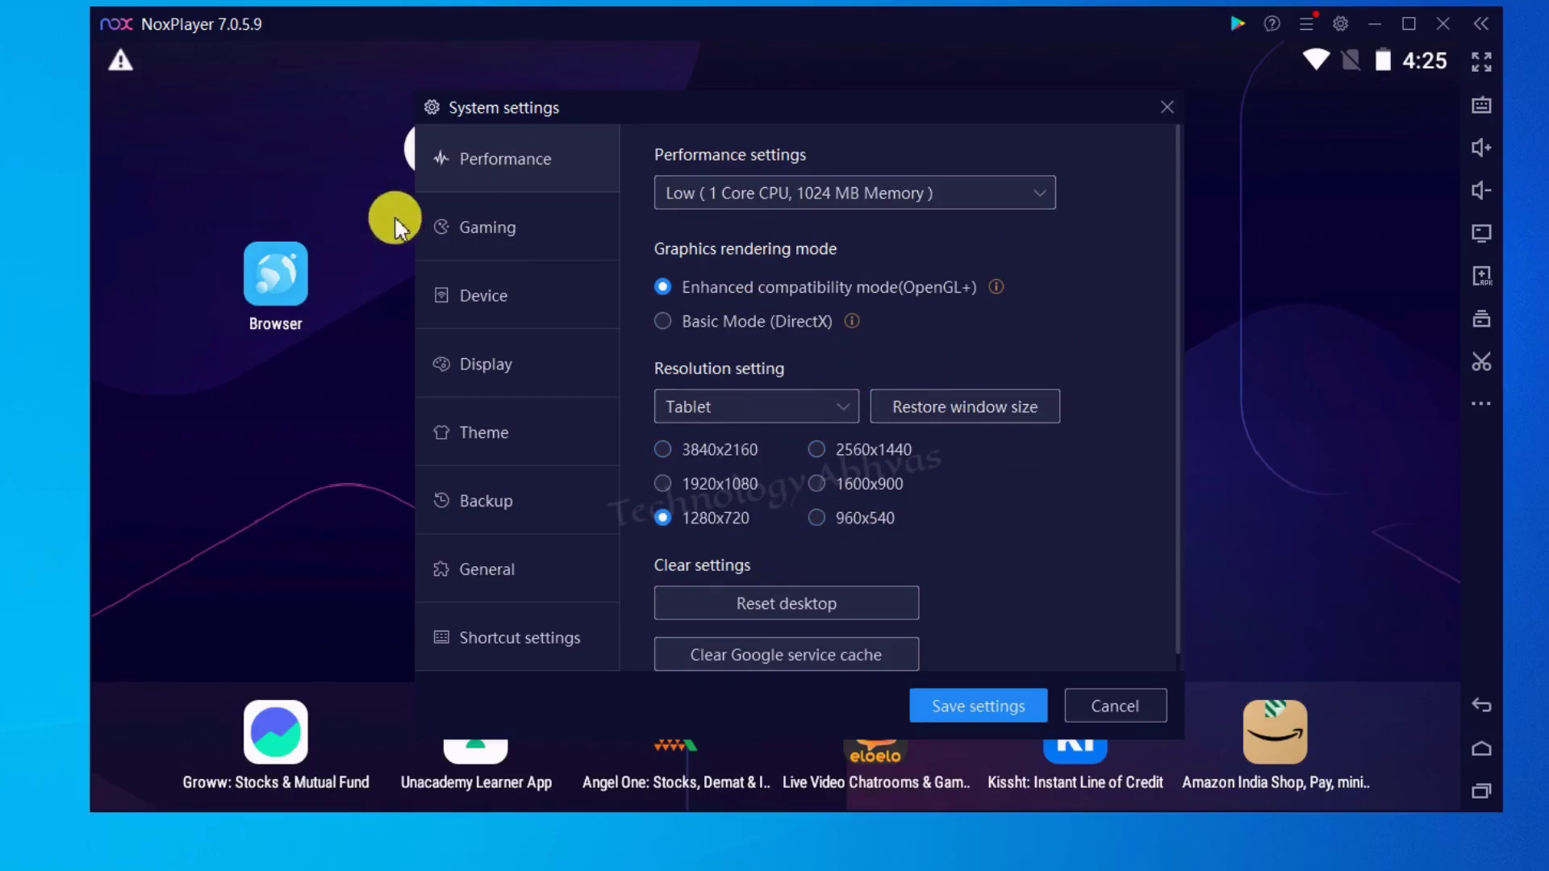
# Enable High FPS Mode (120 FPS) in the gaming settings and accept the reminder.
pyautogui.click(464, 228)
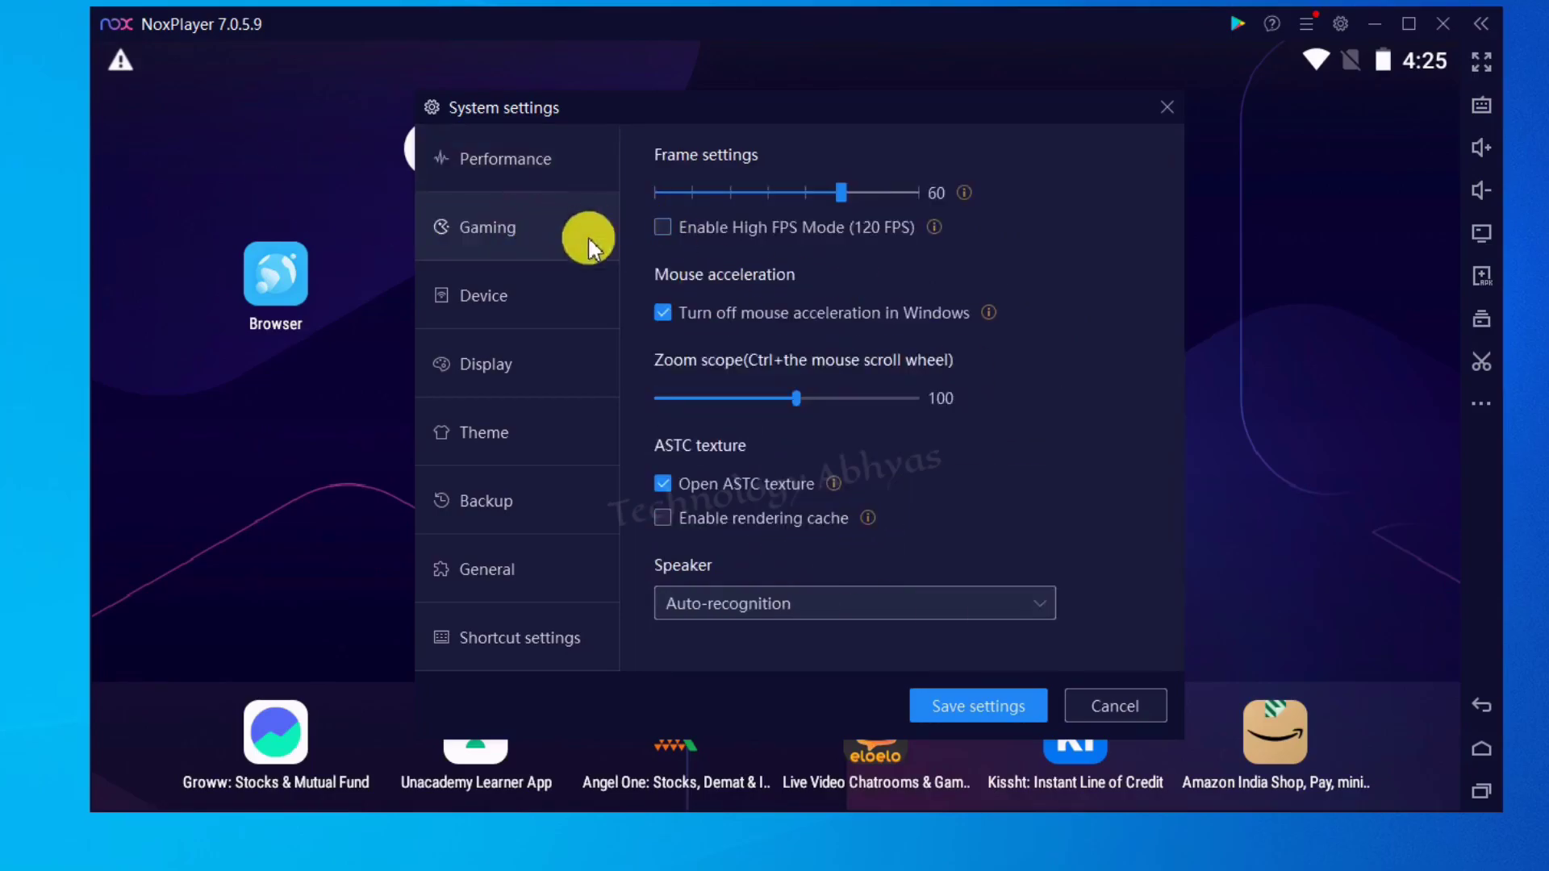
pyautogui.click(672, 232)
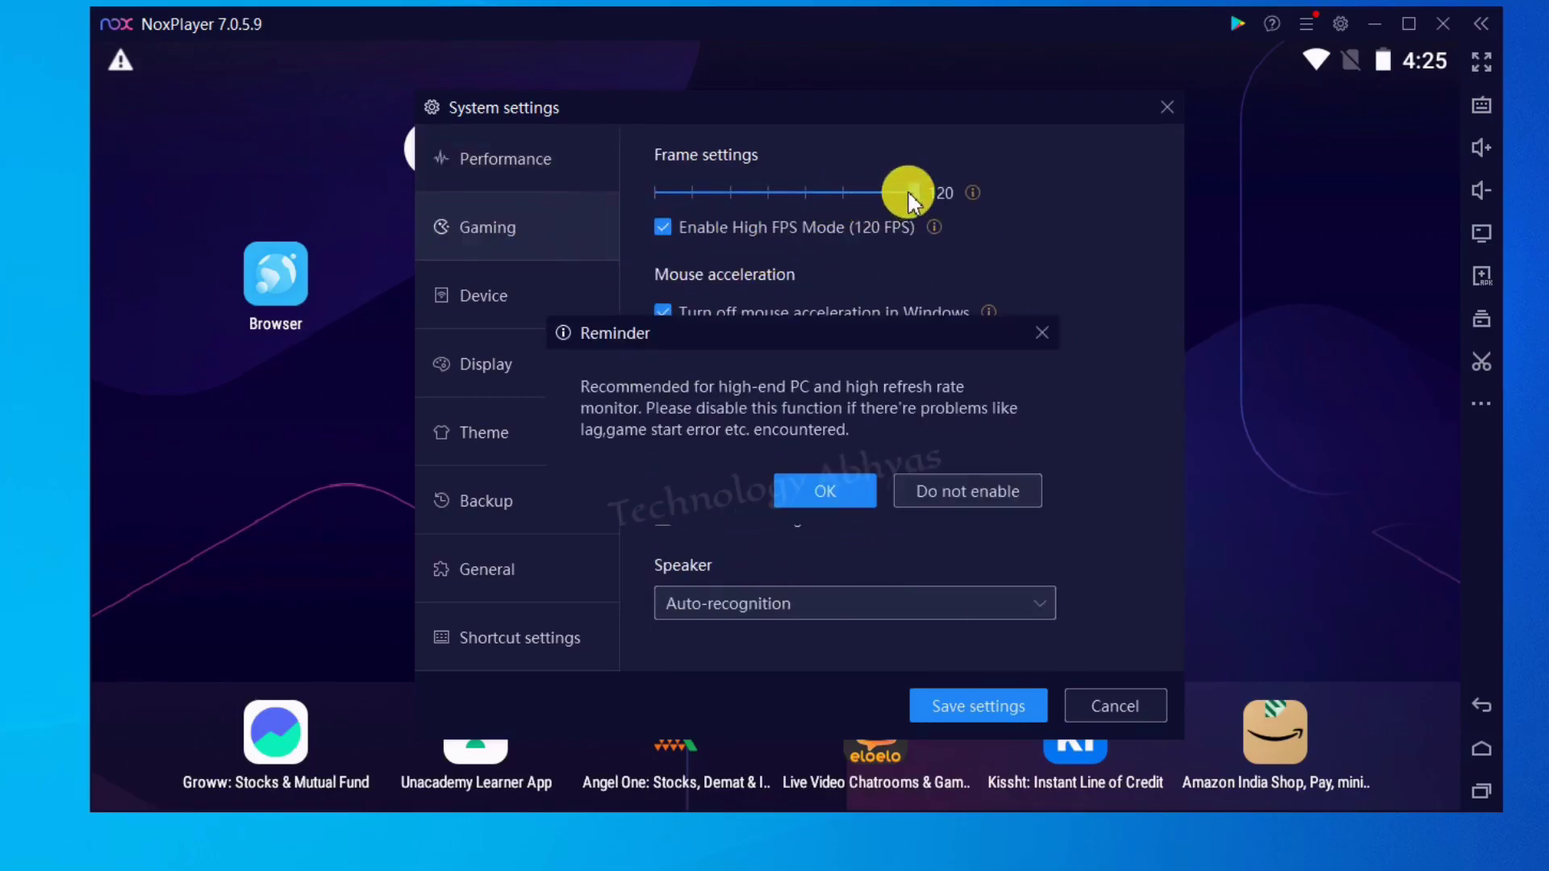
pyautogui.click(824, 489)
pyautogui.click(661, 227)
pyautogui.click(665, 227)
pyautogui.click(823, 488)
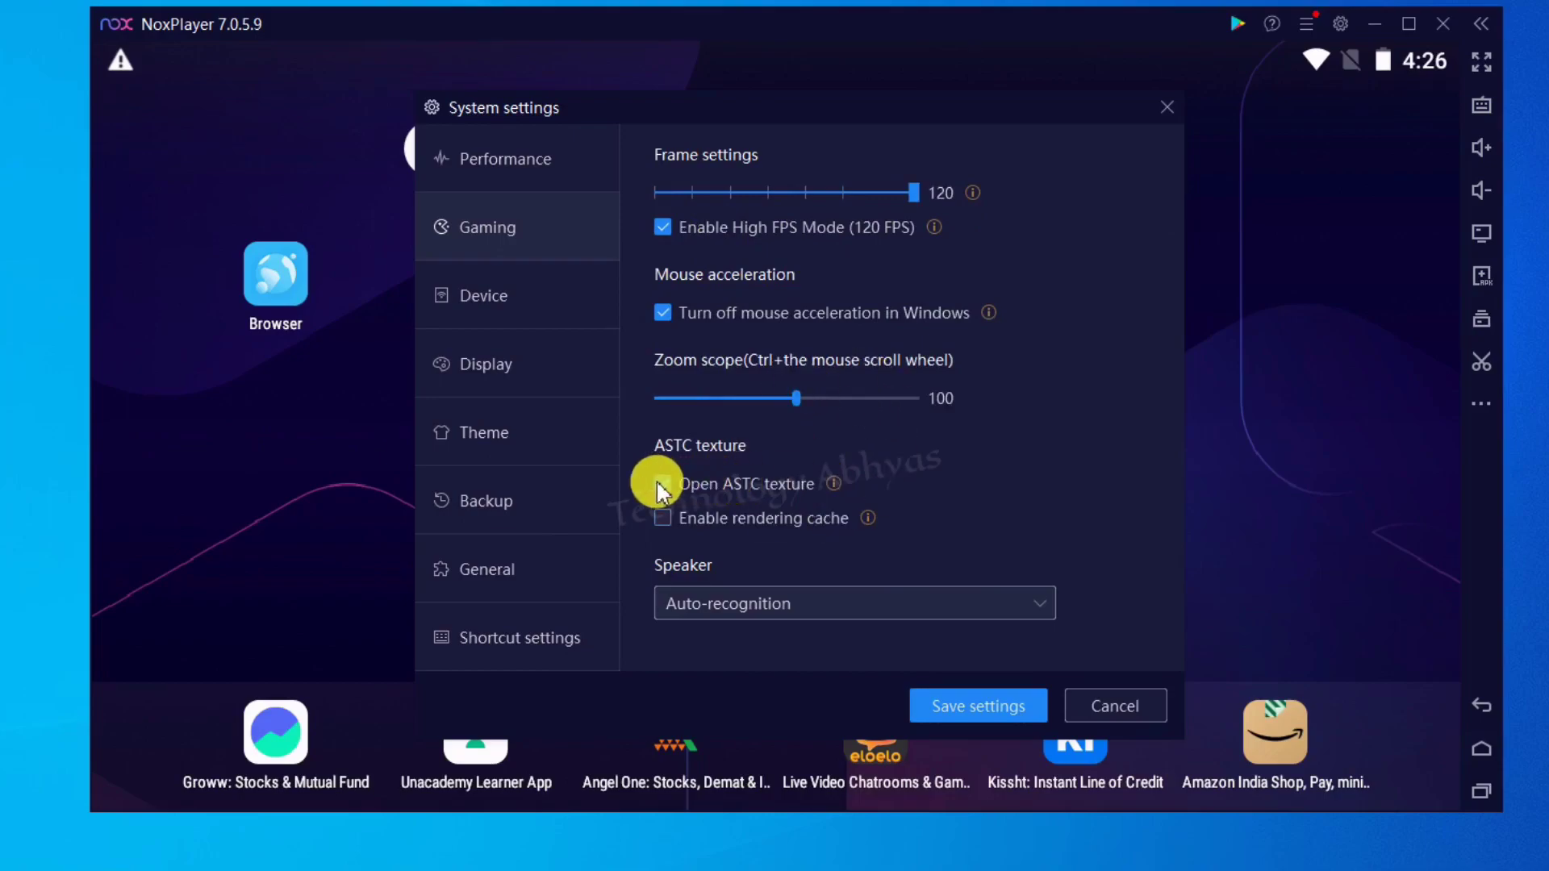
# Enable the rendering cache and set the speaker to Speaker / Headphone (Realtek(R).
pyautogui.click(672, 516)
pyautogui.click(806, 478)
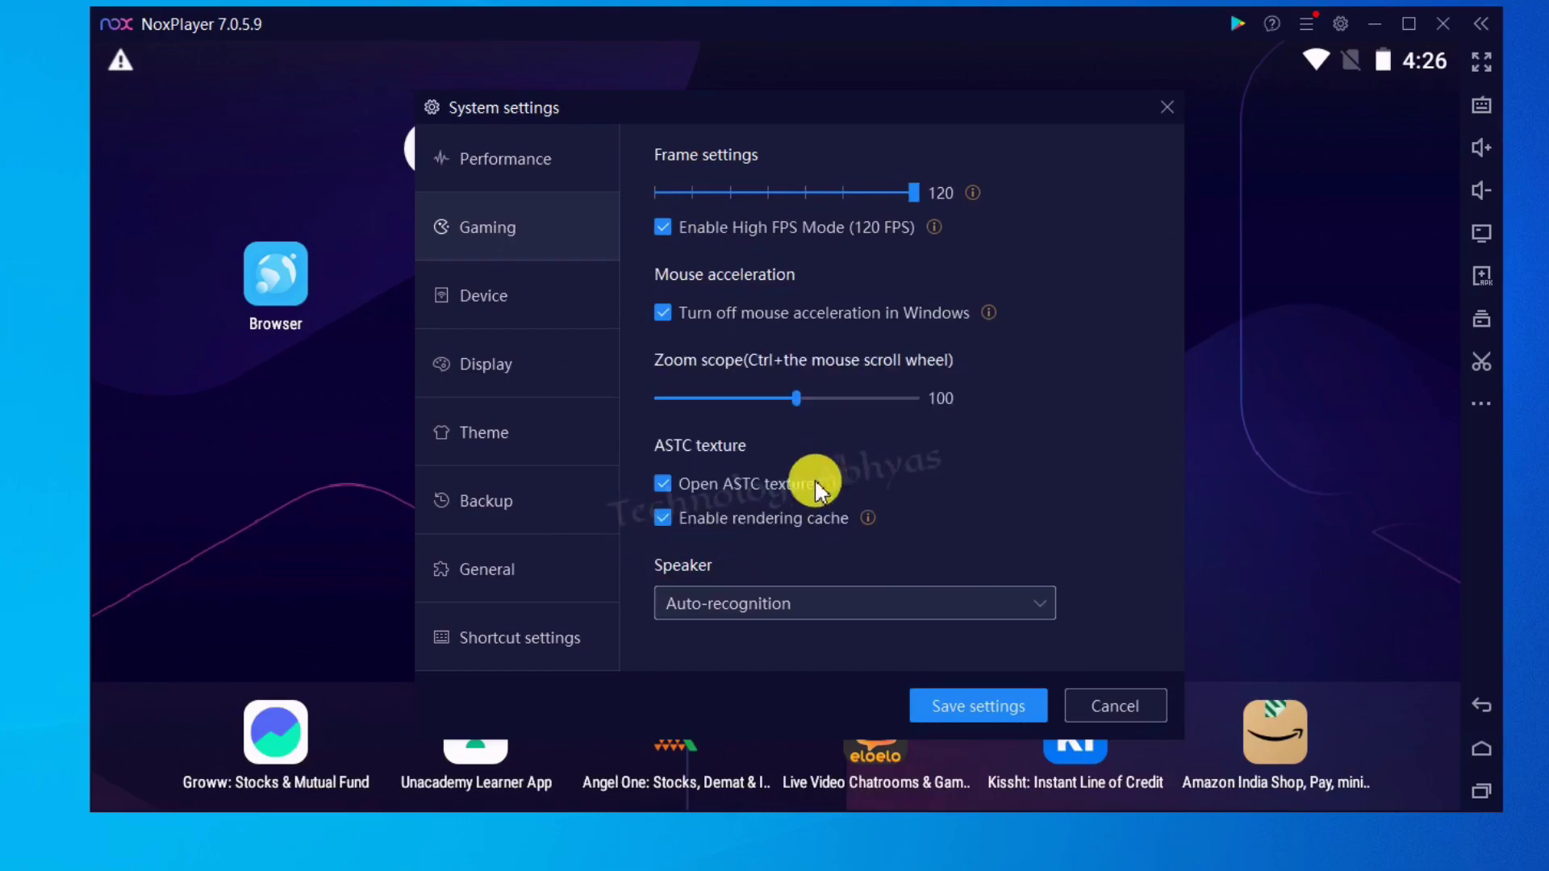
pyautogui.click(858, 601)
pyautogui.click(777, 673)
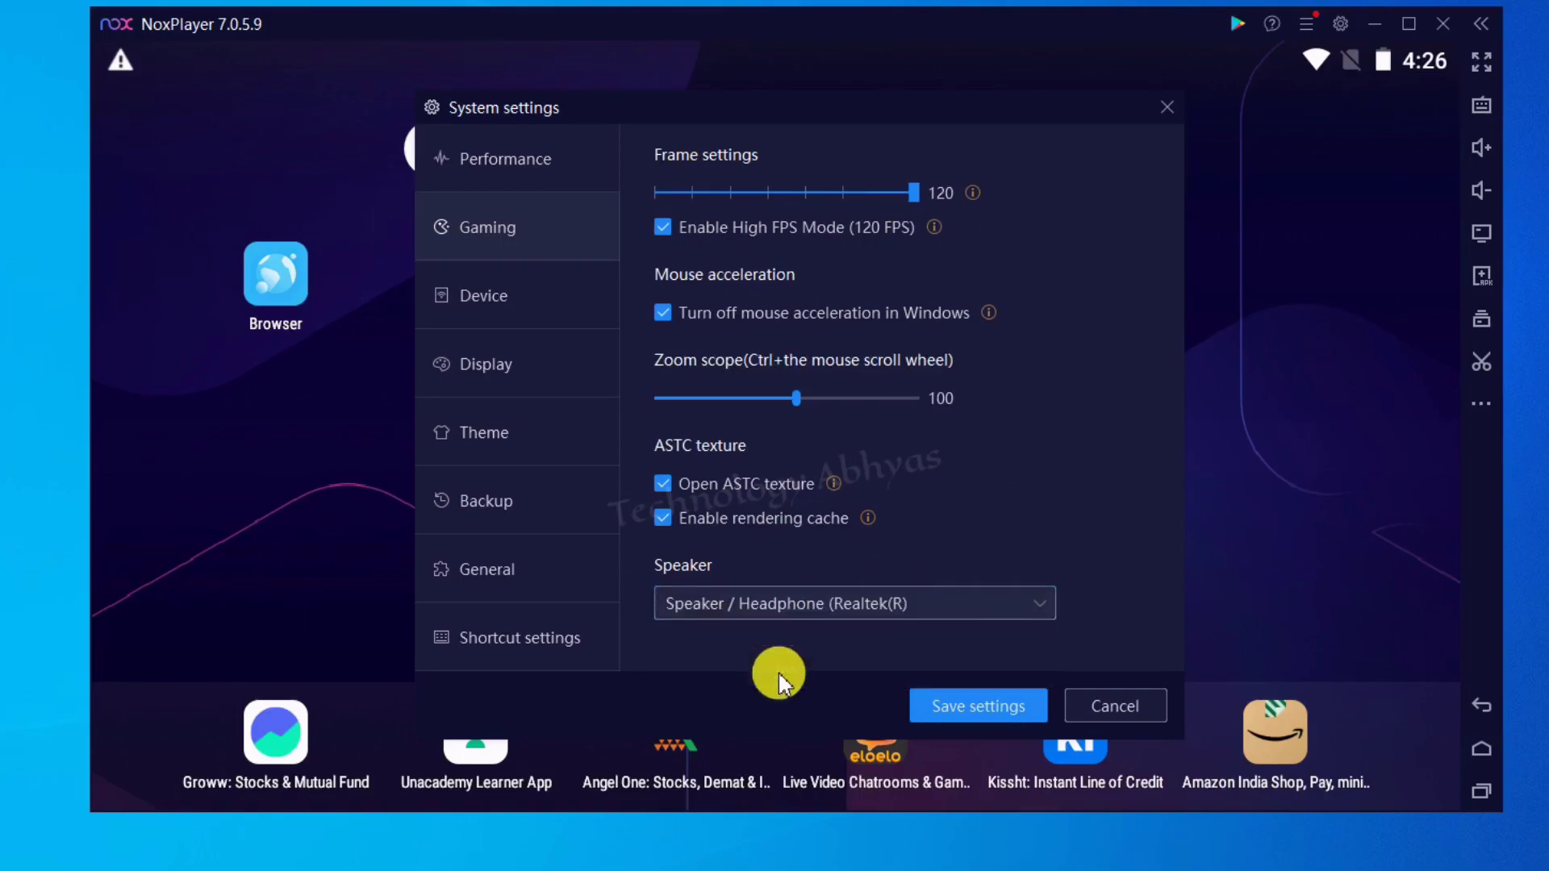
# Set the mobile phone model to Asus ROG 2 and generate a new IMEI and mobile phone number.
pyautogui.click(520, 303)
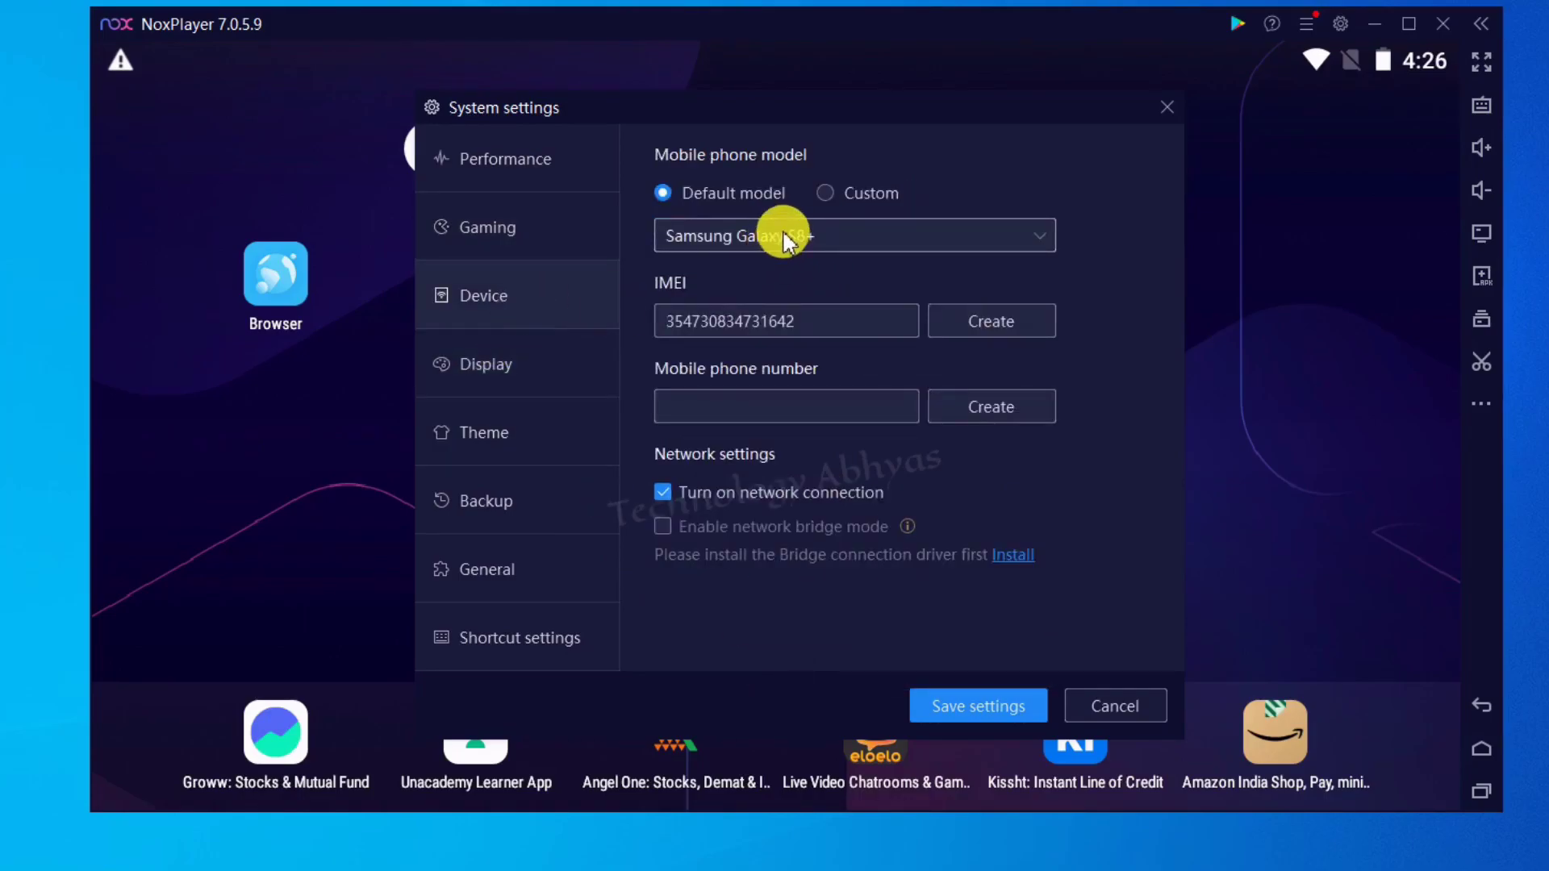
pyautogui.click(1039, 235)
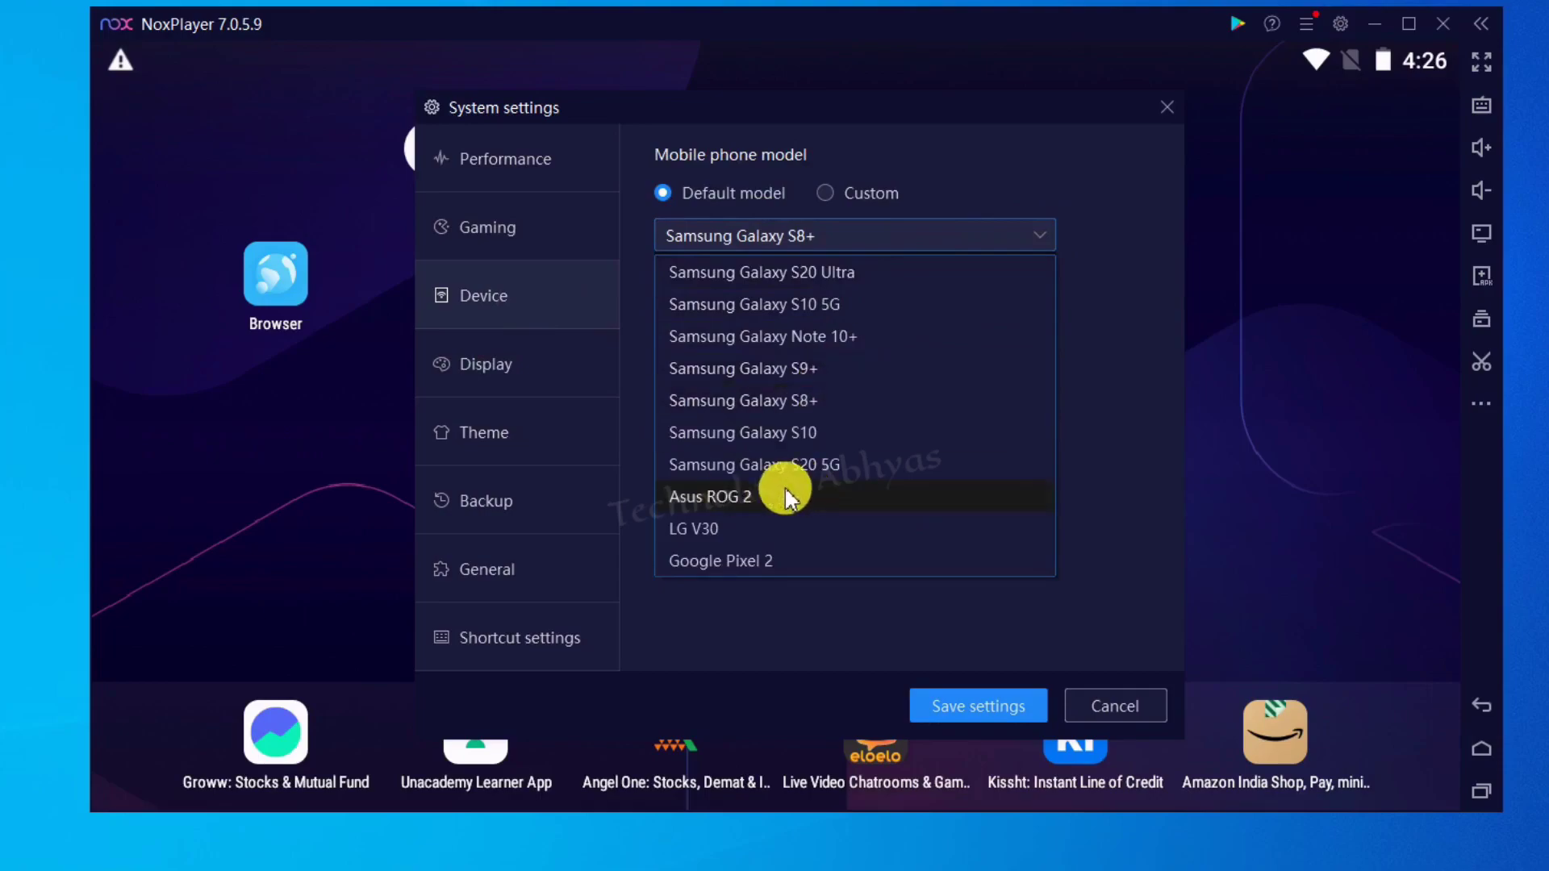
pyautogui.click(814, 500)
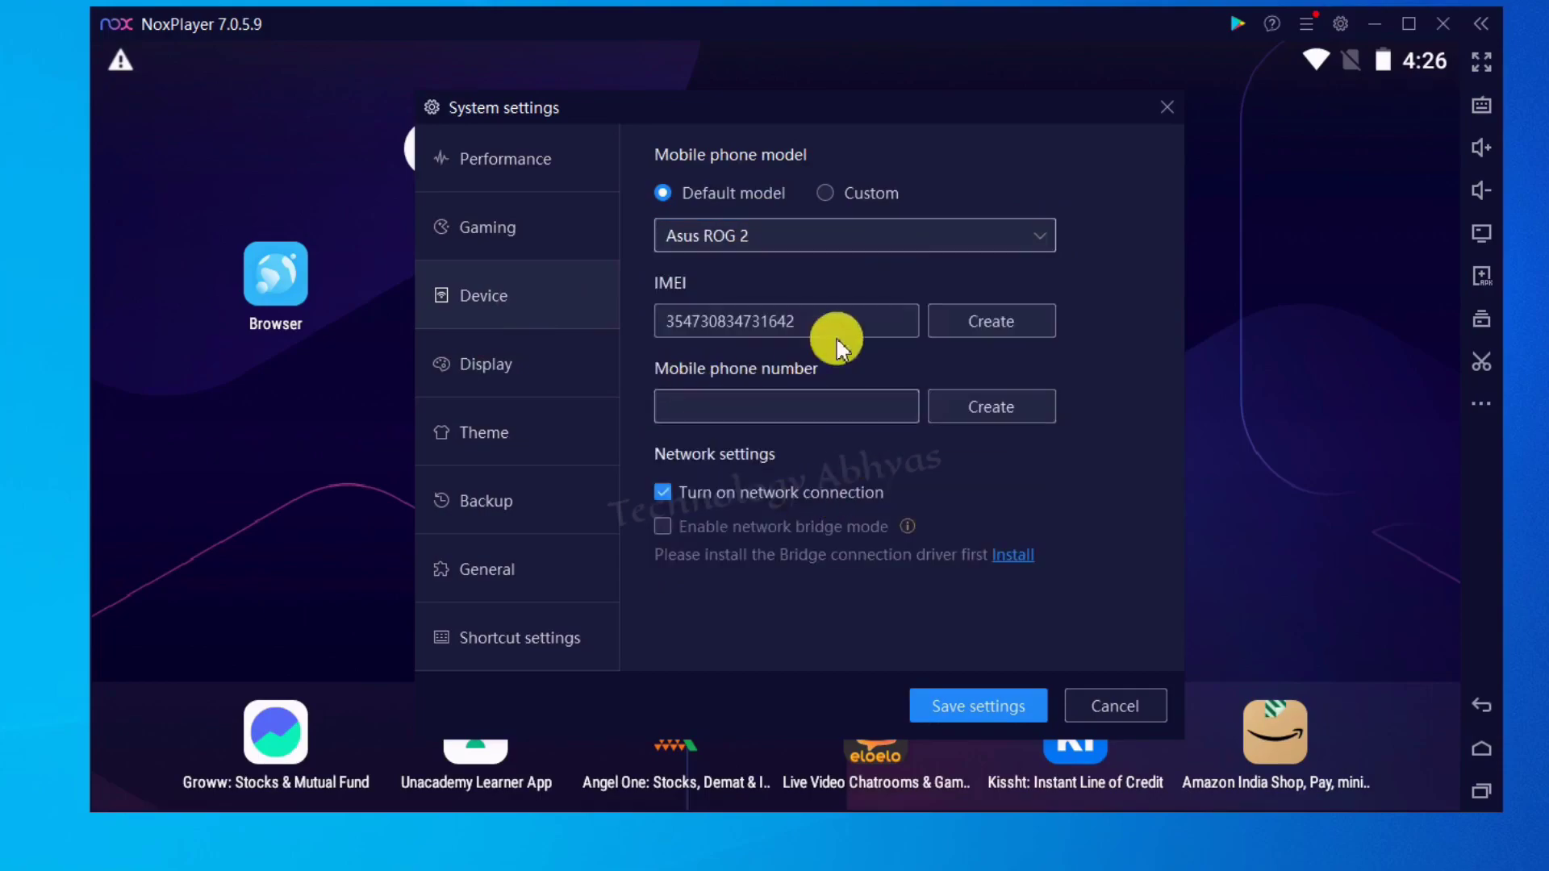
pyautogui.click(989, 326)
pyautogui.click(989, 410)
pyautogui.click(991, 410)
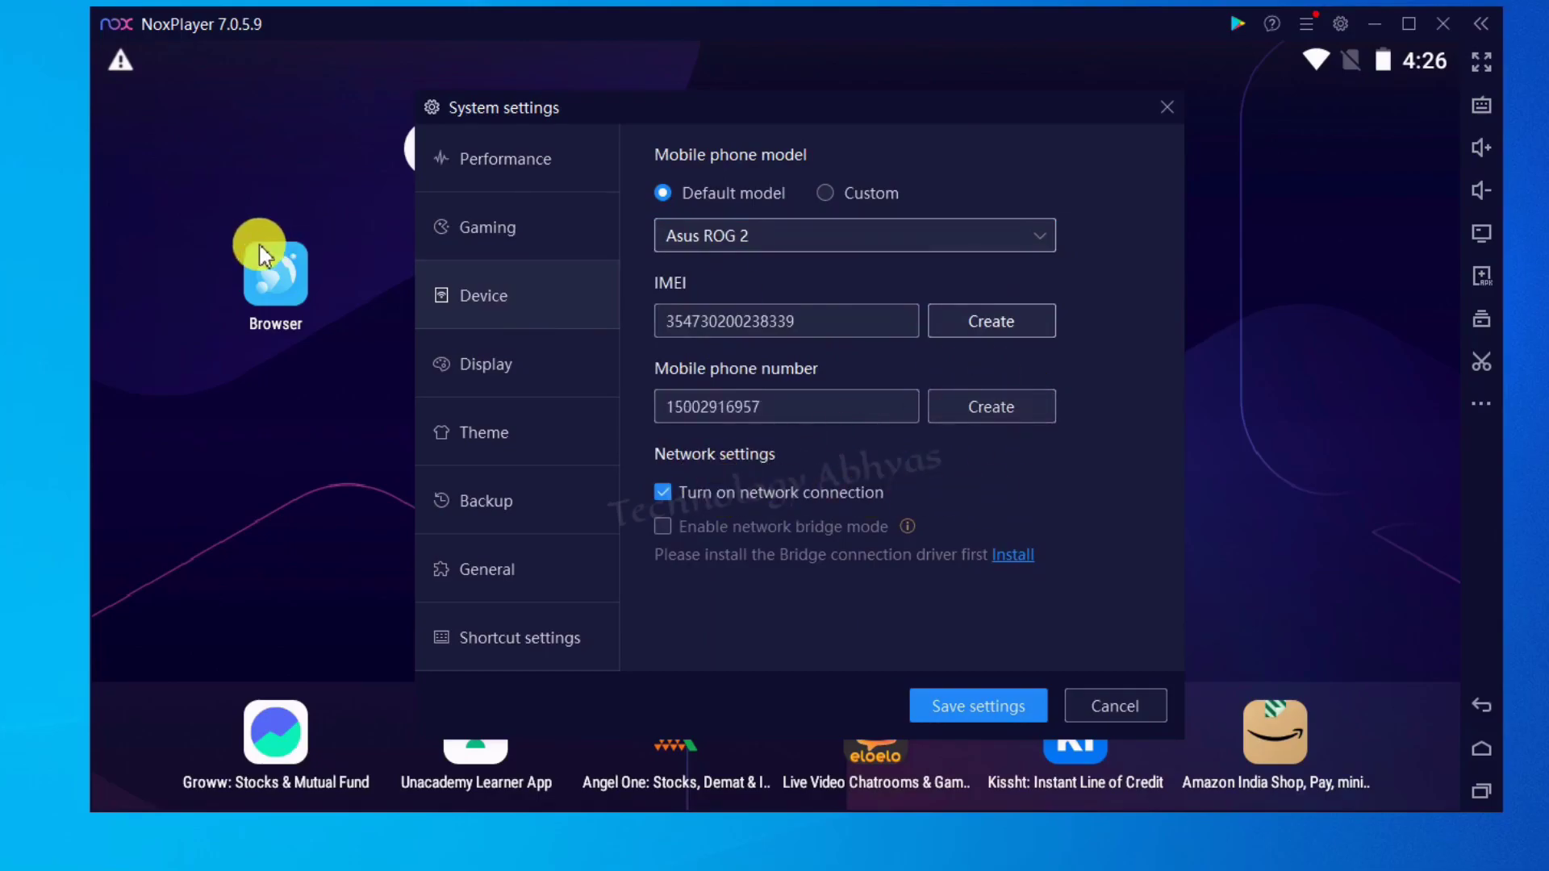
# Try the different mouse patterns in the display settings and choose the yellow arrow pointer.
pyautogui.click(480, 362)
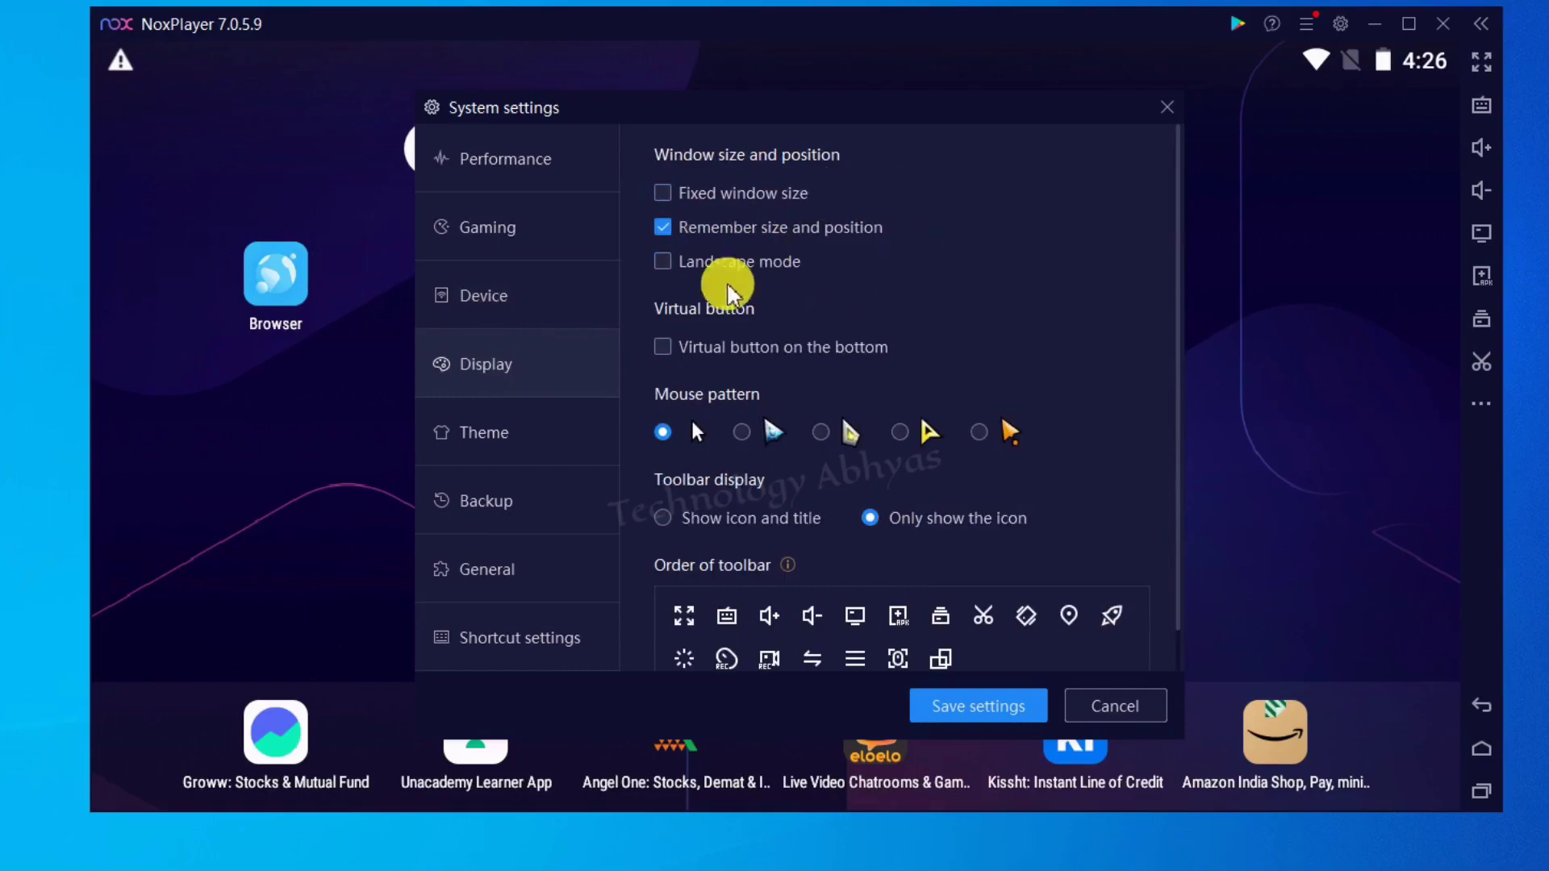
pyautogui.click(794, 445)
pyautogui.click(855, 431)
pyautogui.click(932, 431)
pyautogui.click(980, 432)
pyautogui.click(743, 431)
pyautogui.click(905, 432)
pyautogui.scroll(-1, 774, 500)
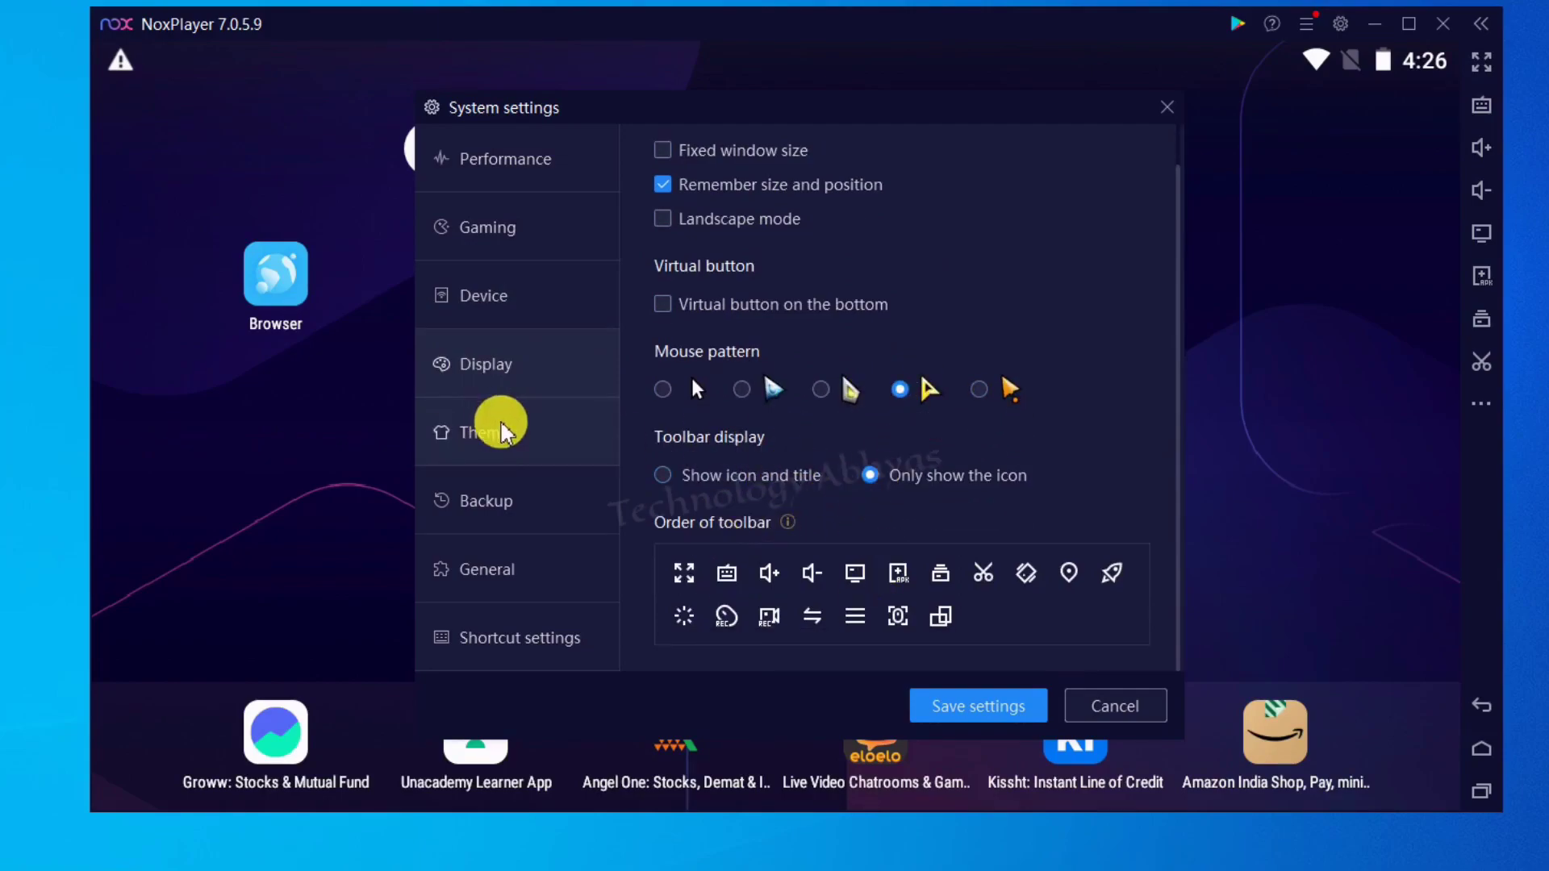
# Preview the available themes, dismiss the custom wallpaper selection, and choose the purple theme.
pyautogui.click(500, 430)
pyautogui.click(1044, 225)
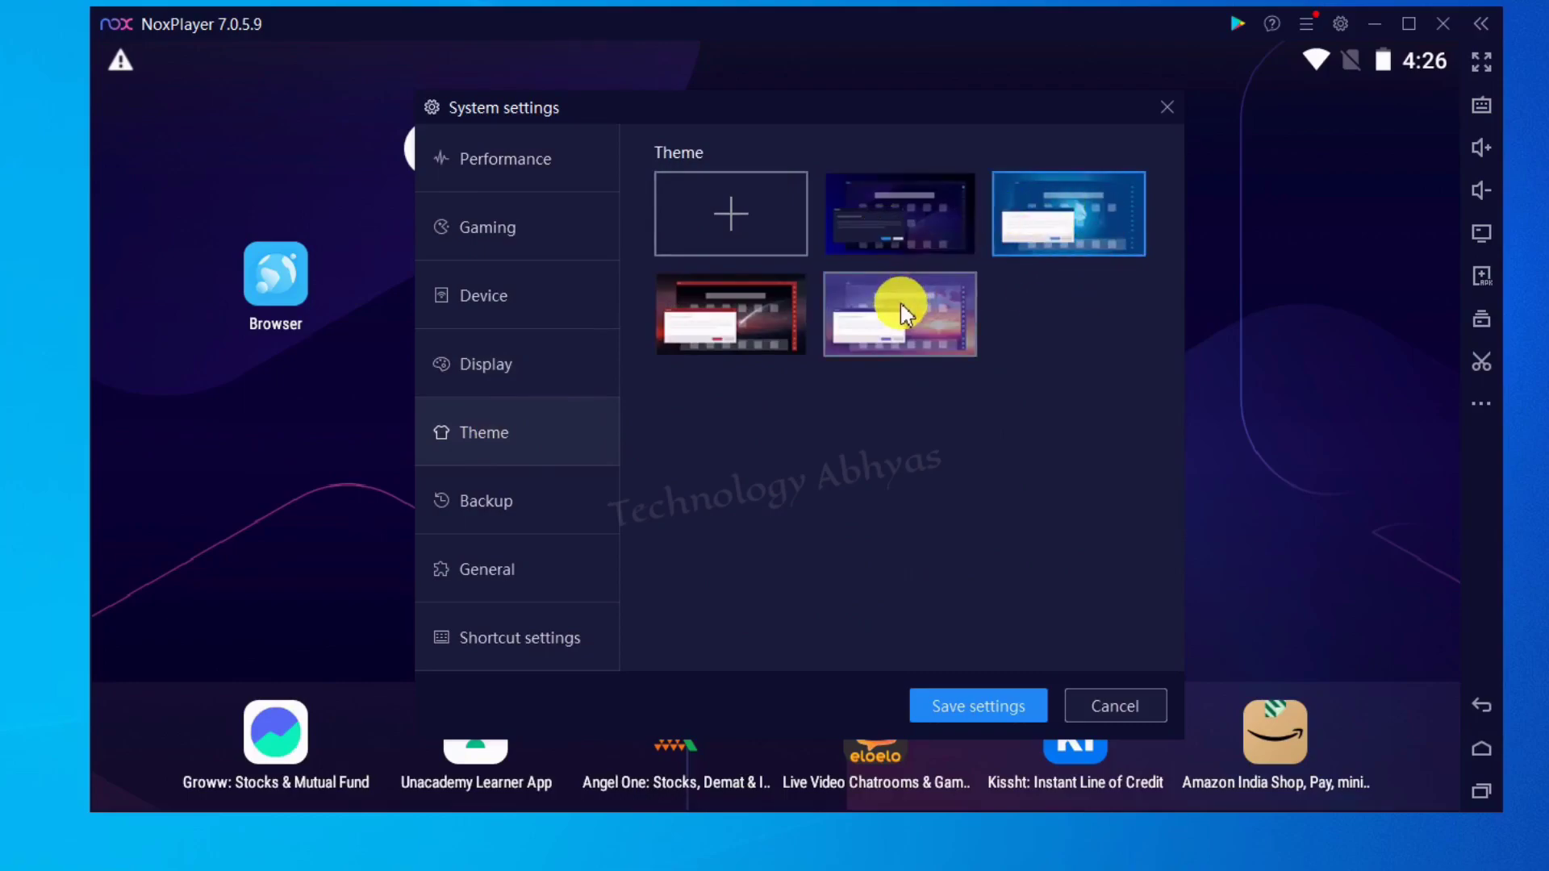
pyautogui.click(709, 327)
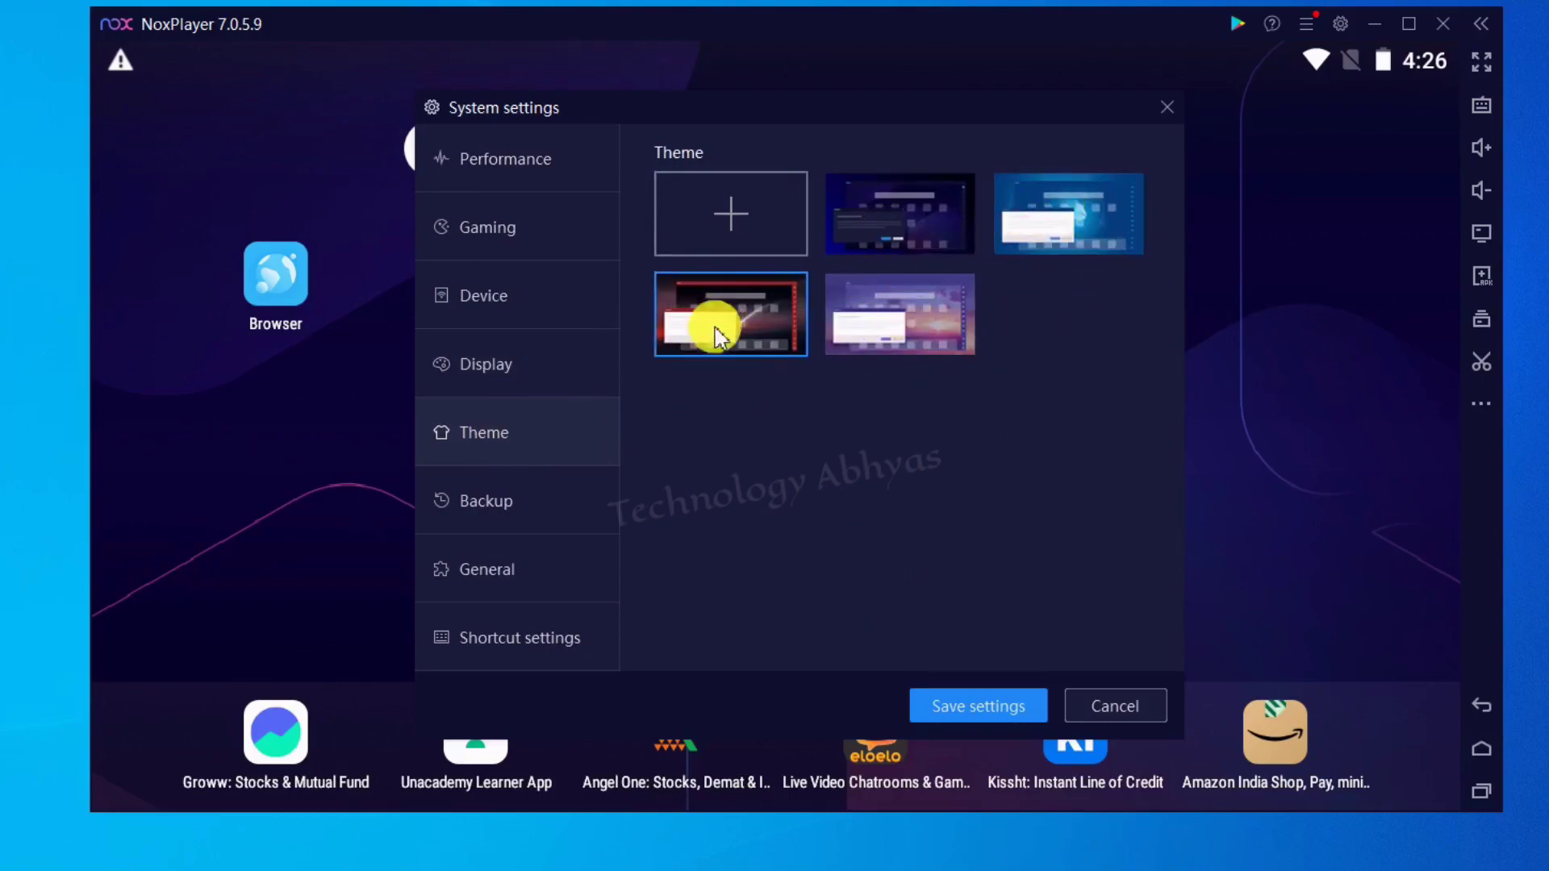
pyautogui.click(732, 219)
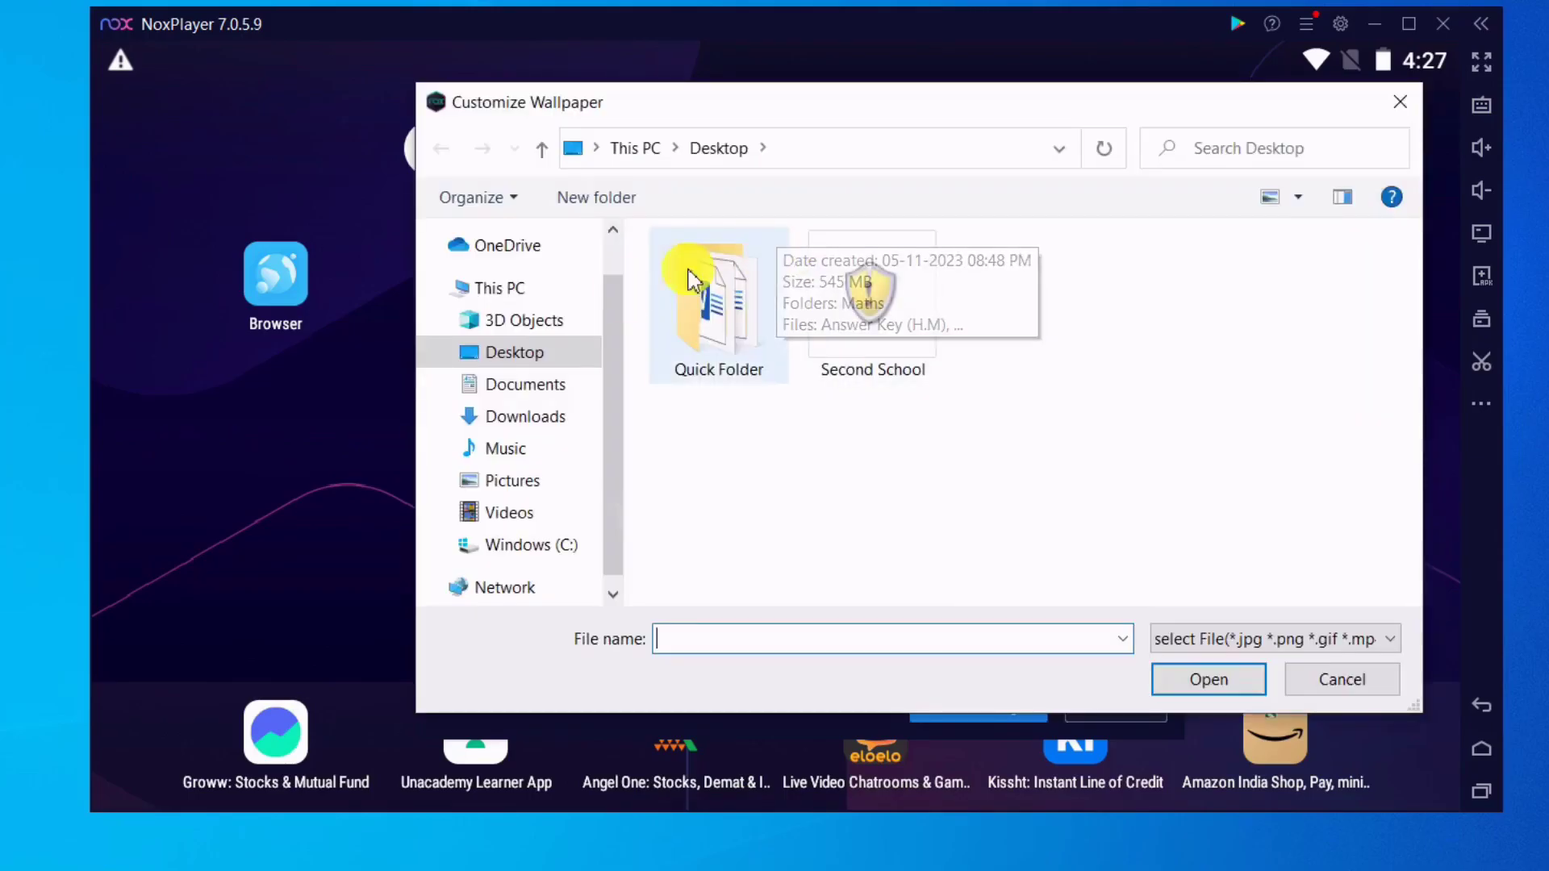
pyautogui.click(1399, 103)
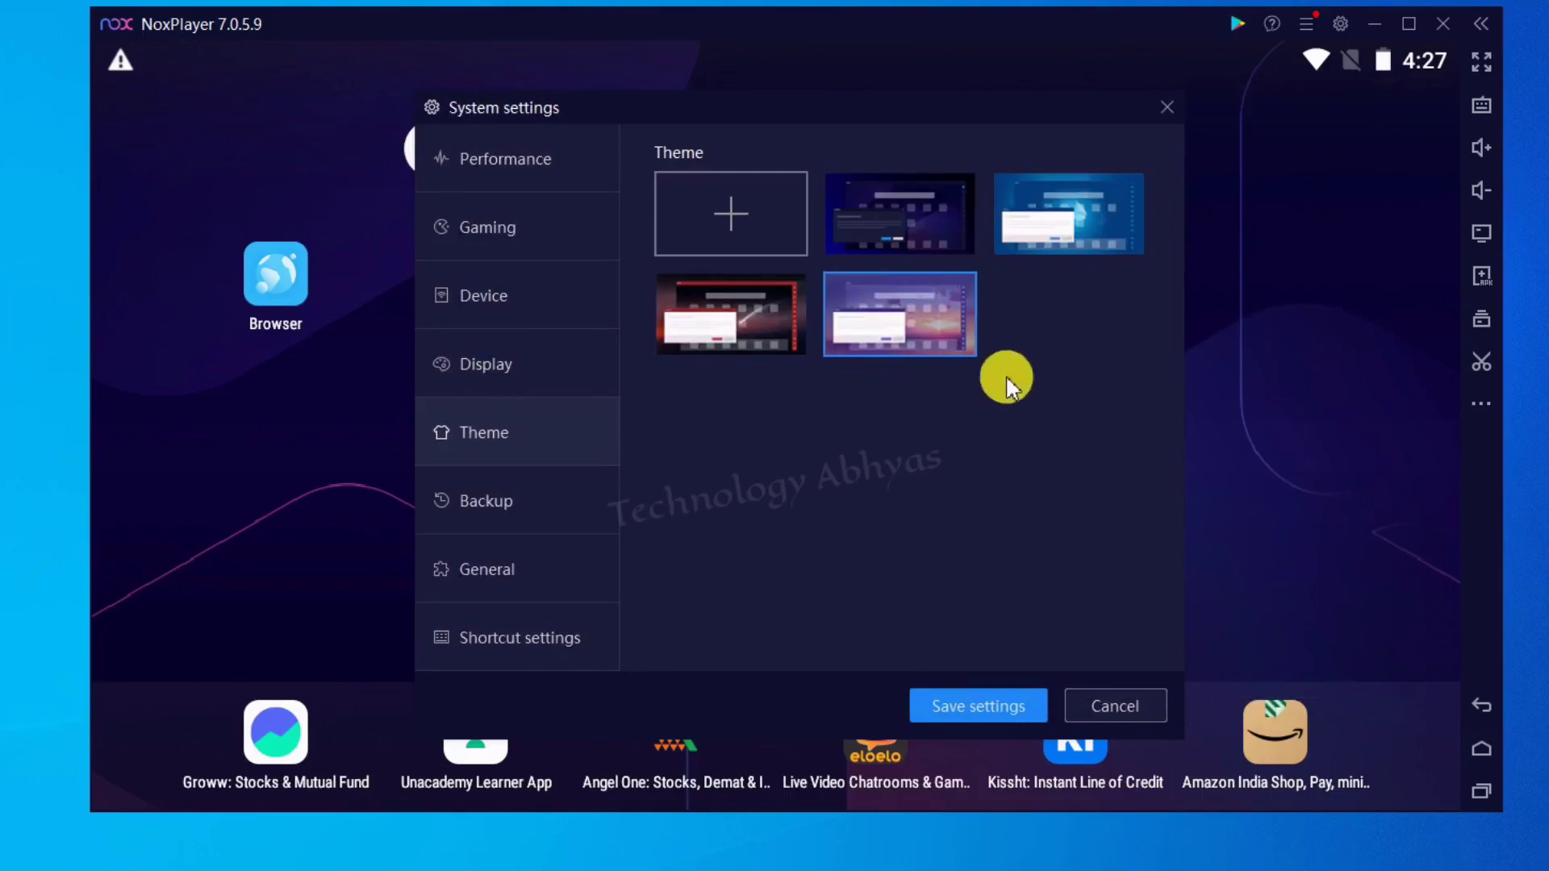
# Enable Root at startup and set the mouse pointer speed to Fast in the general settings.
pyautogui.click(542, 509)
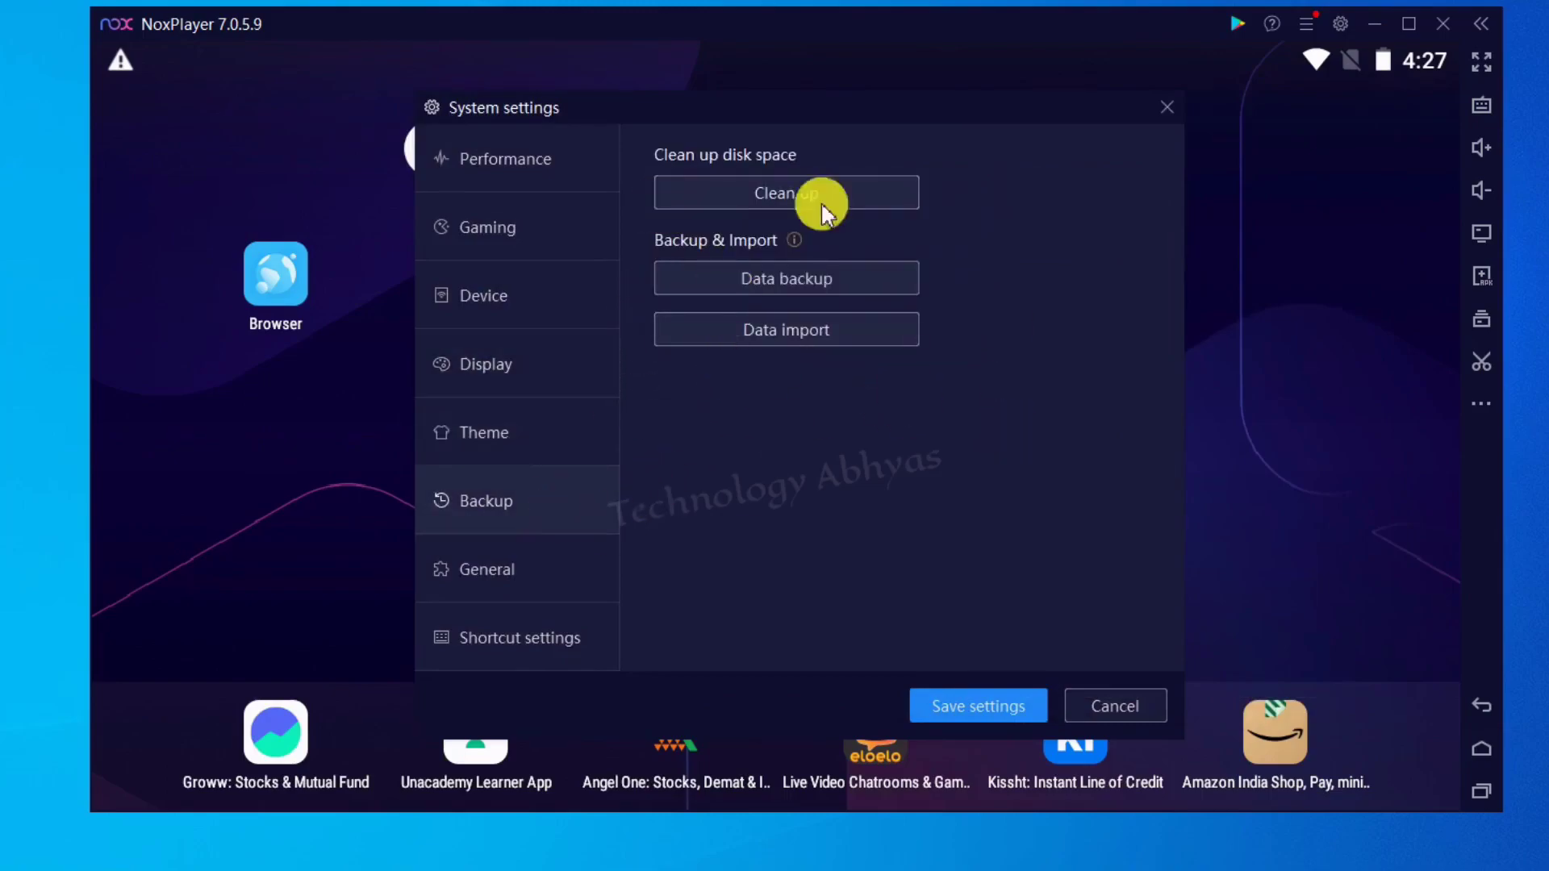
pyautogui.click(578, 567)
pyautogui.click(670, 232)
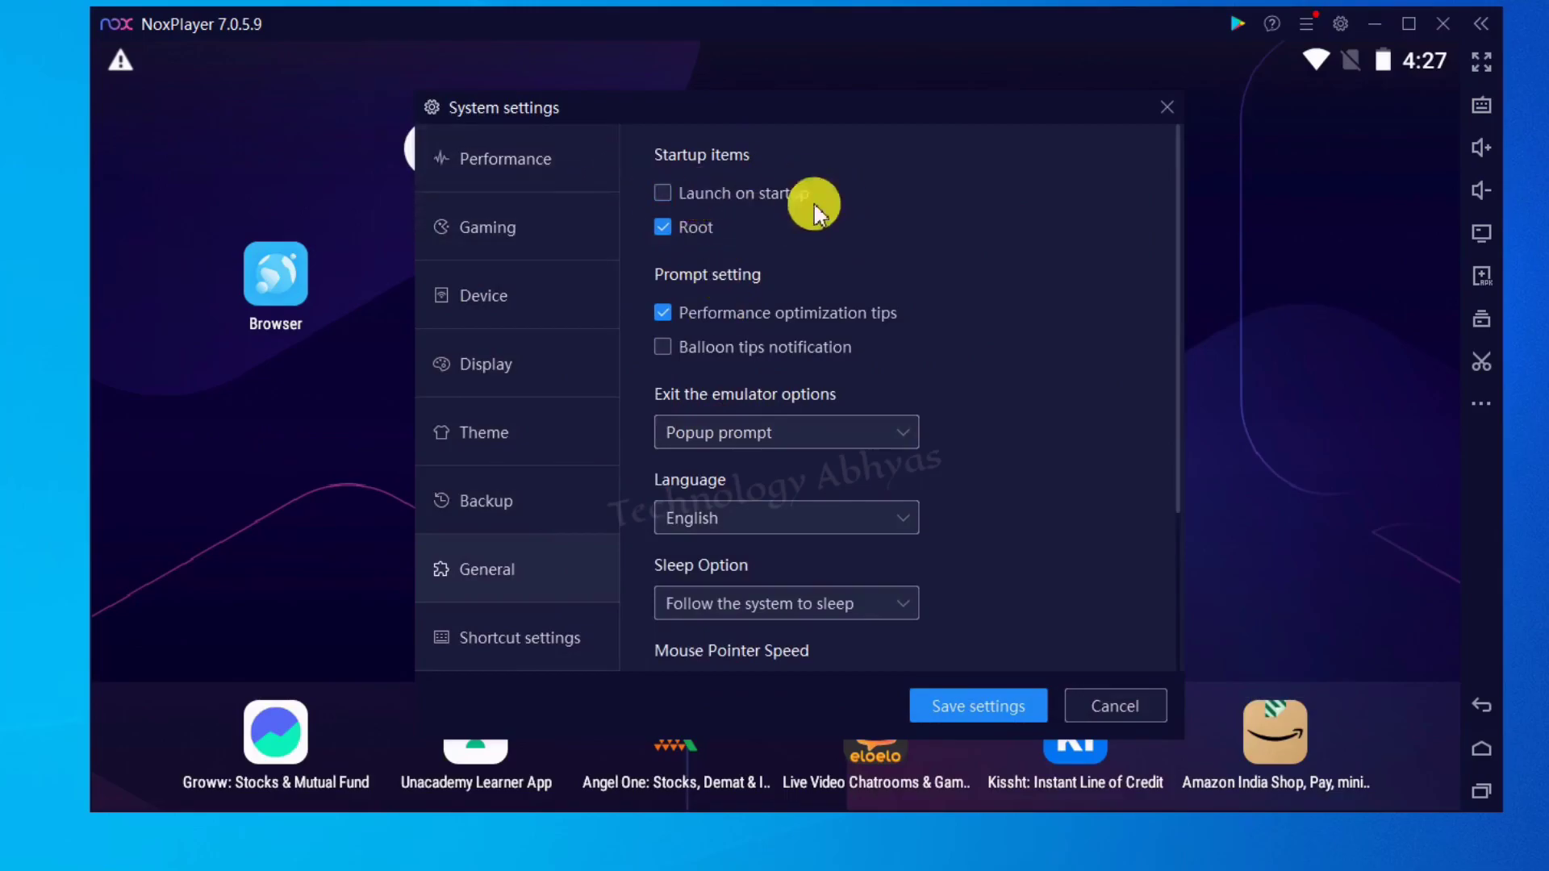
pyautogui.scroll(-3, 650, 359)
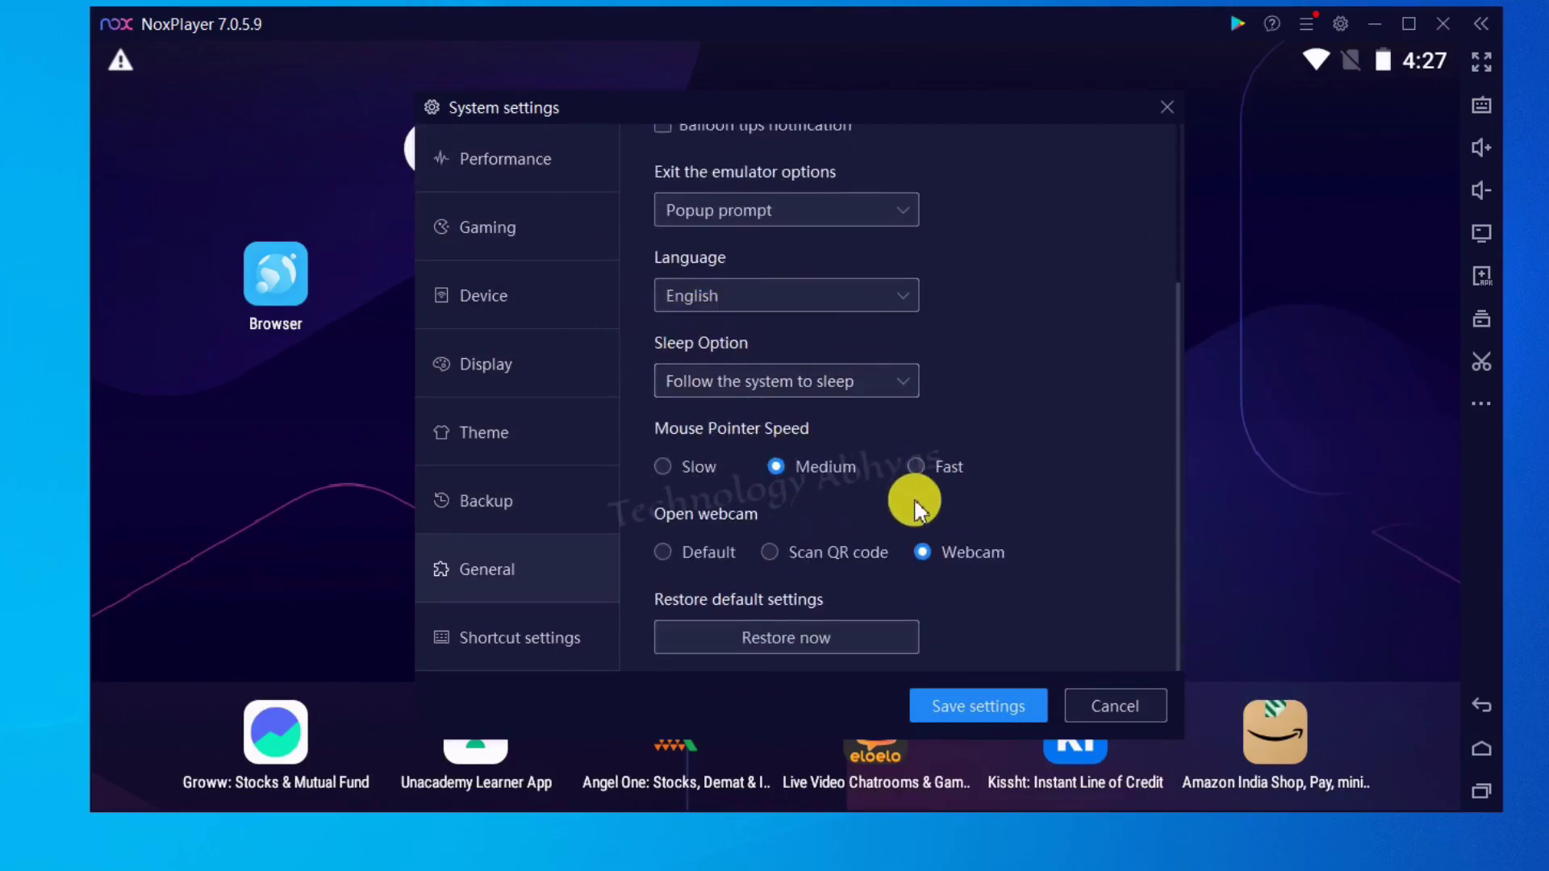
pyautogui.click(917, 466)
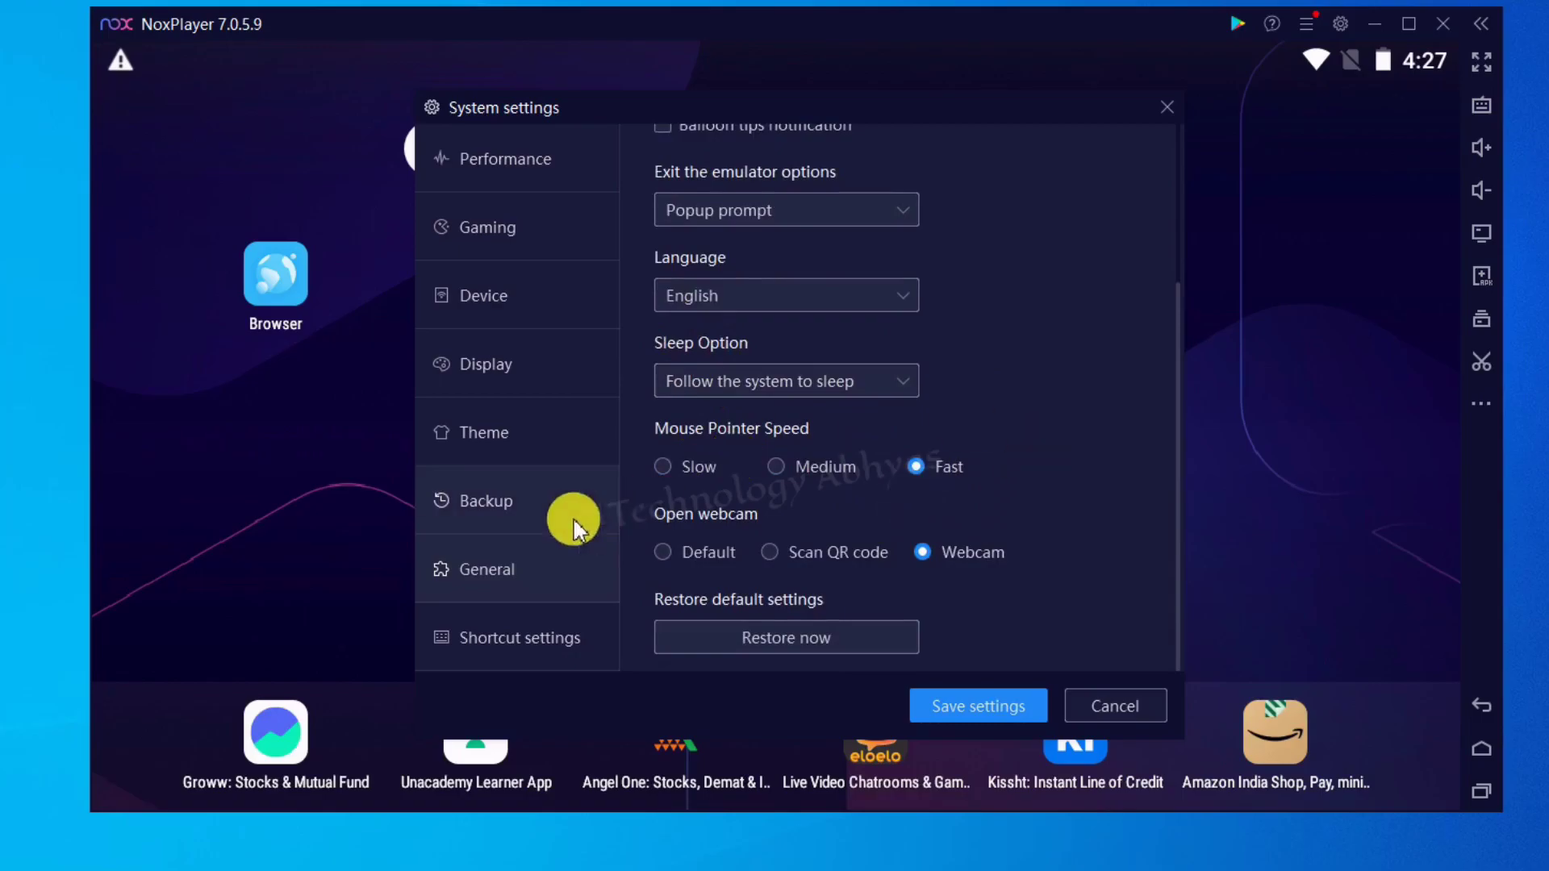
# Review the shortcut settings and save all the system settings.
pyautogui.click(579, 637)
pyautogui.scroll(-3, 923, 439)
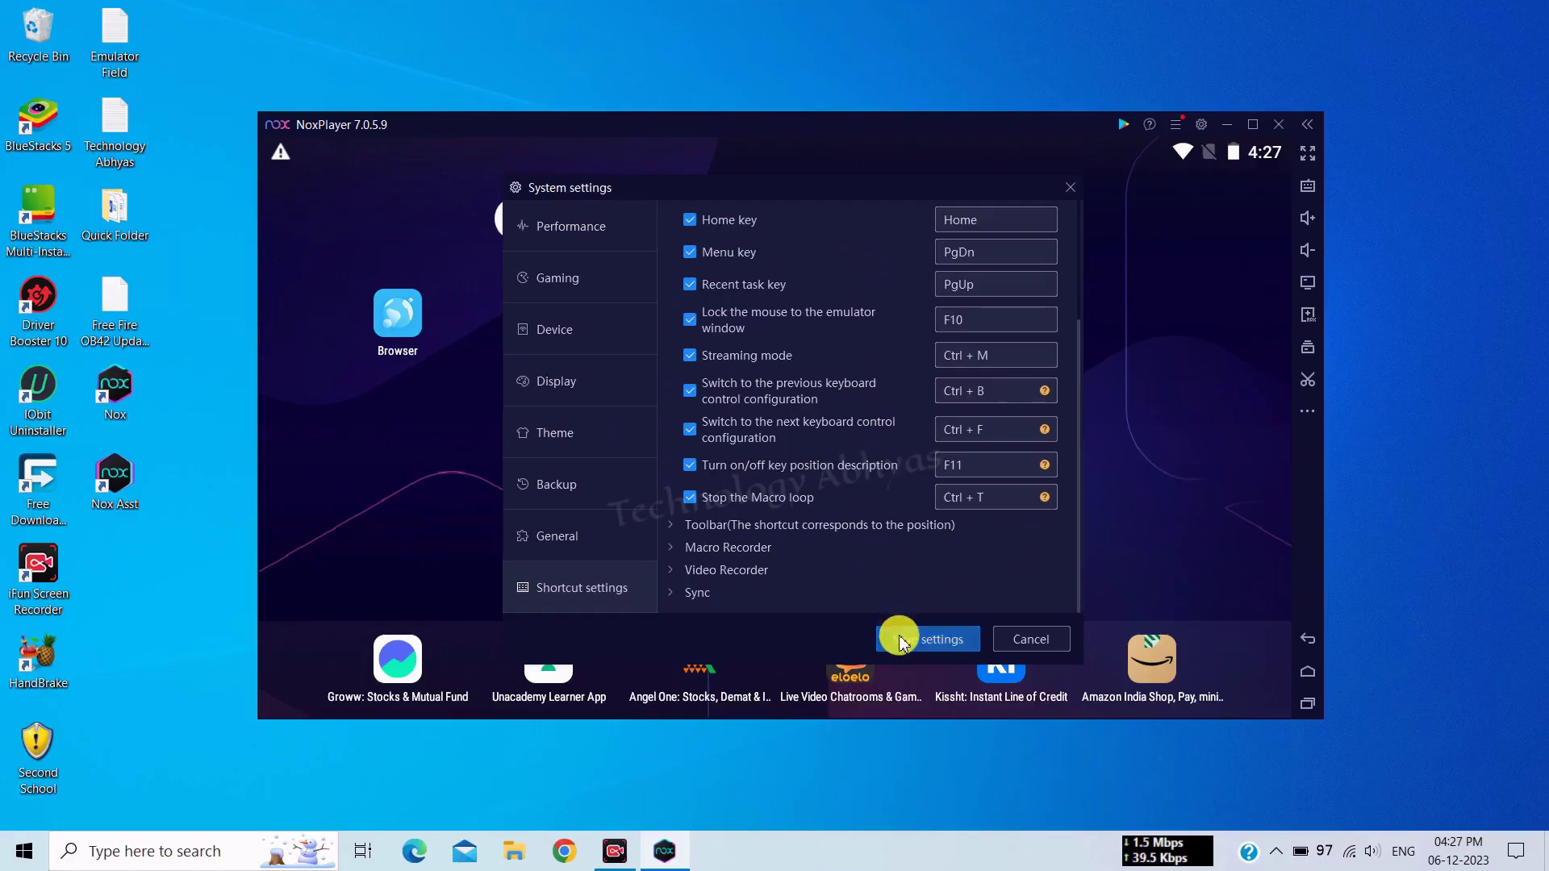
pyautogui.click(902, 640)
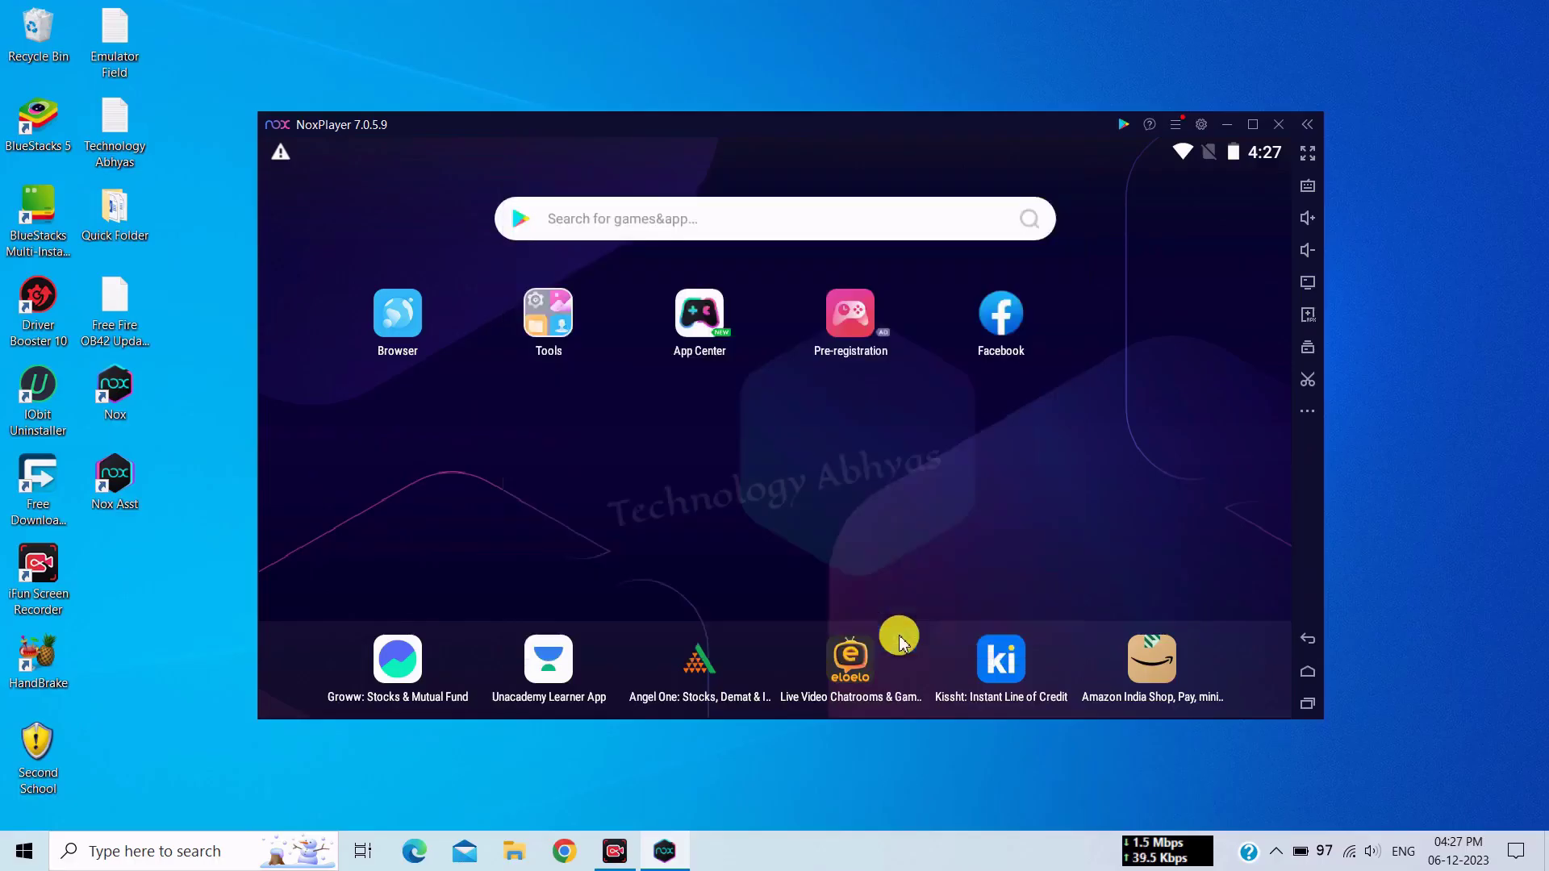
# Install Free Fire in the emulator from the Free Fire OB42 update file on the desktop.
pyautogui.click(821, 464)
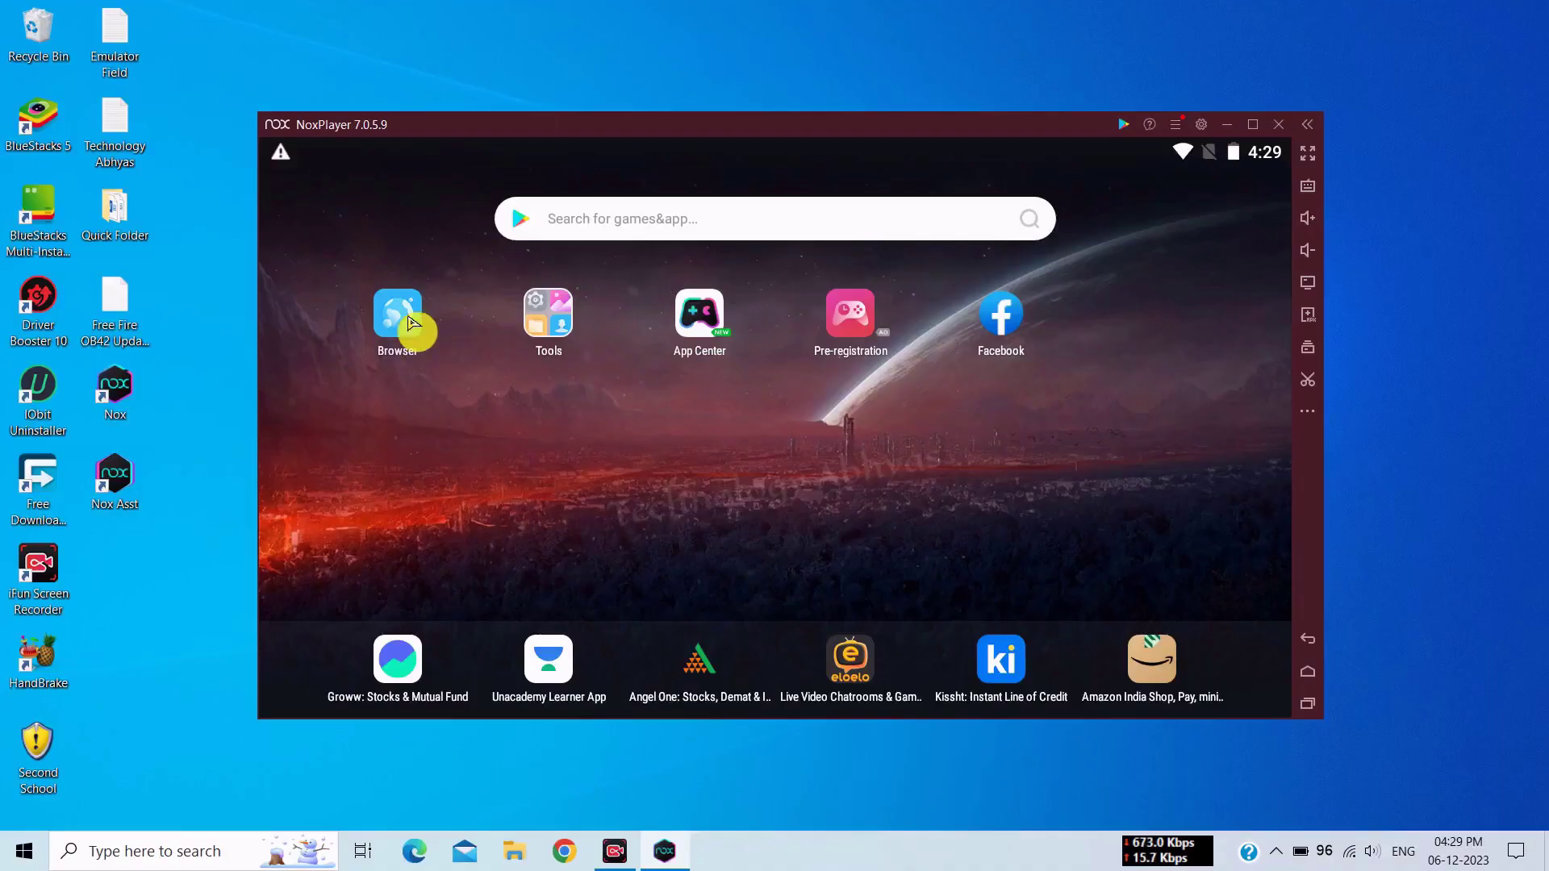
pyautogui.moveTo(133, 331); pyautogui.dragTo(389, 413)
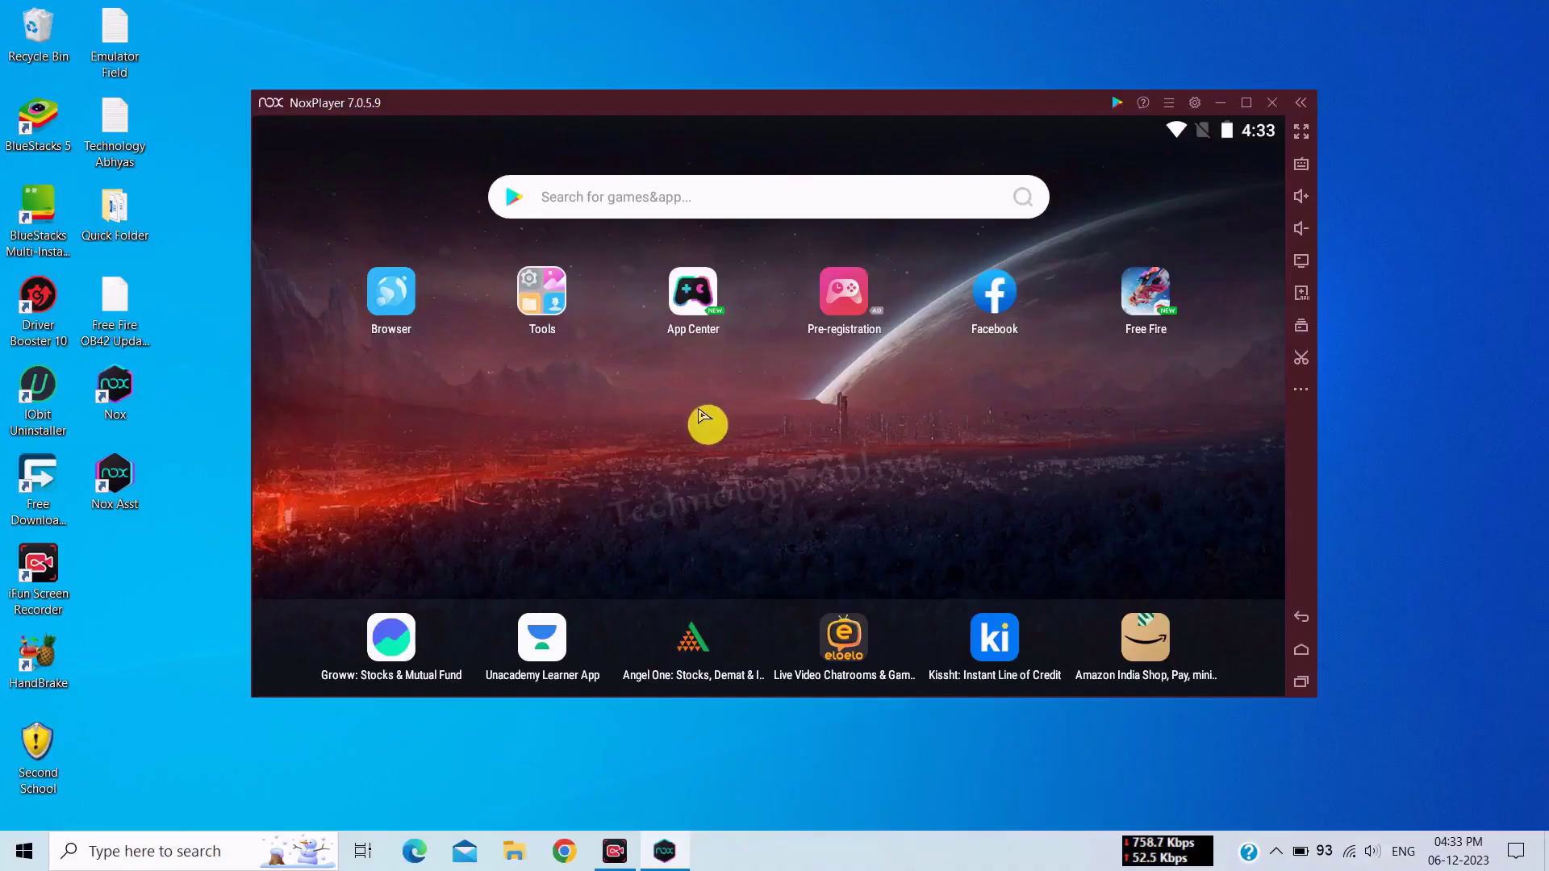
# Start adding a Google account from the Accounts section of the emulator's Android settings.
pyautogui.click(547, 291)
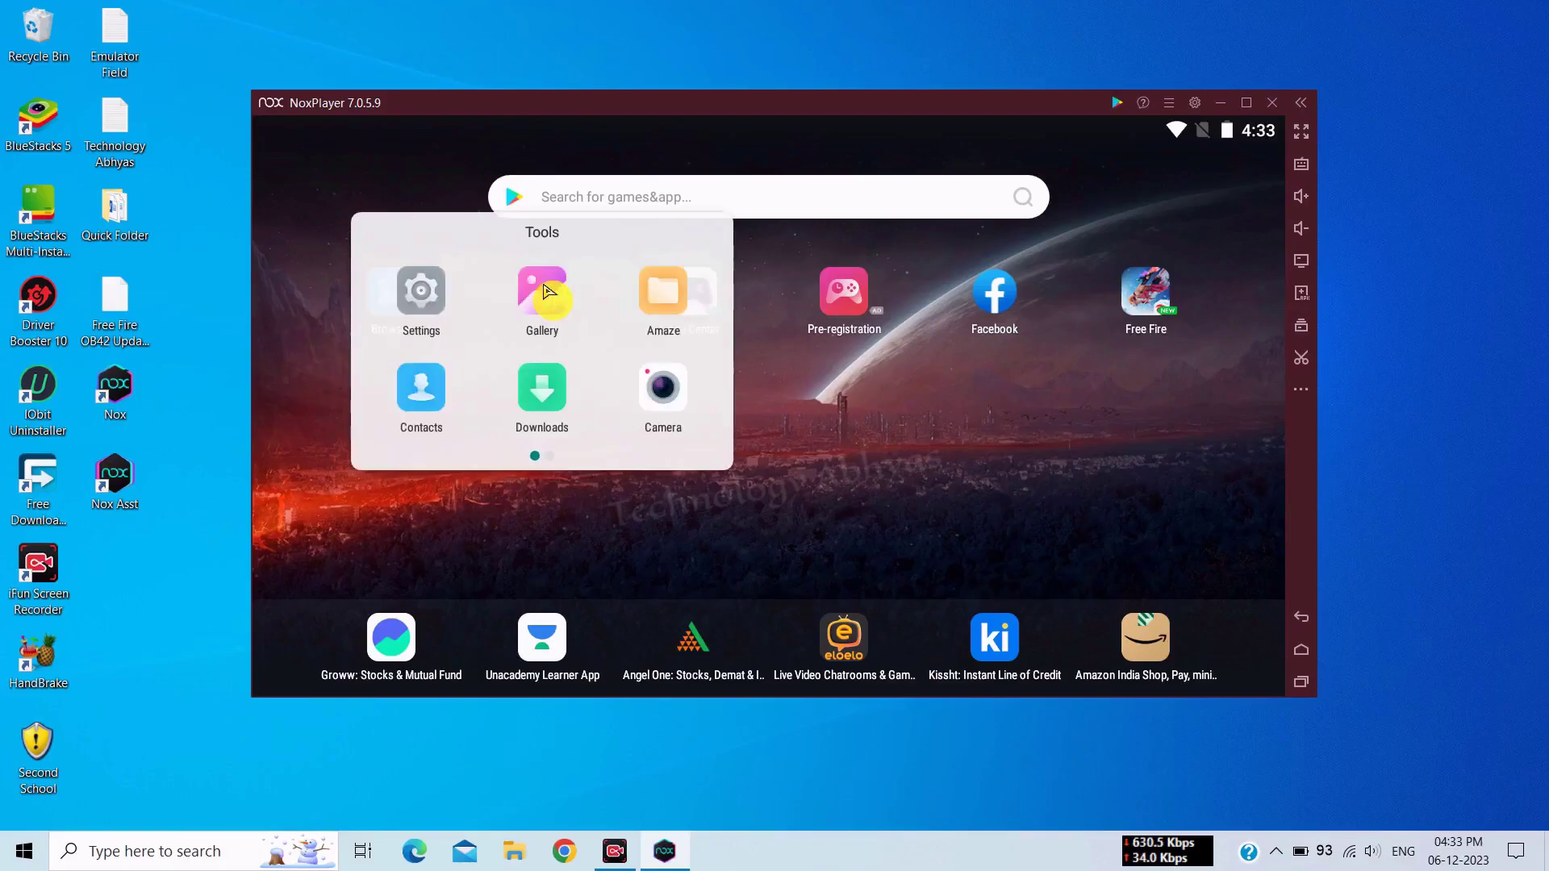
pyautogui.click(421, 291)
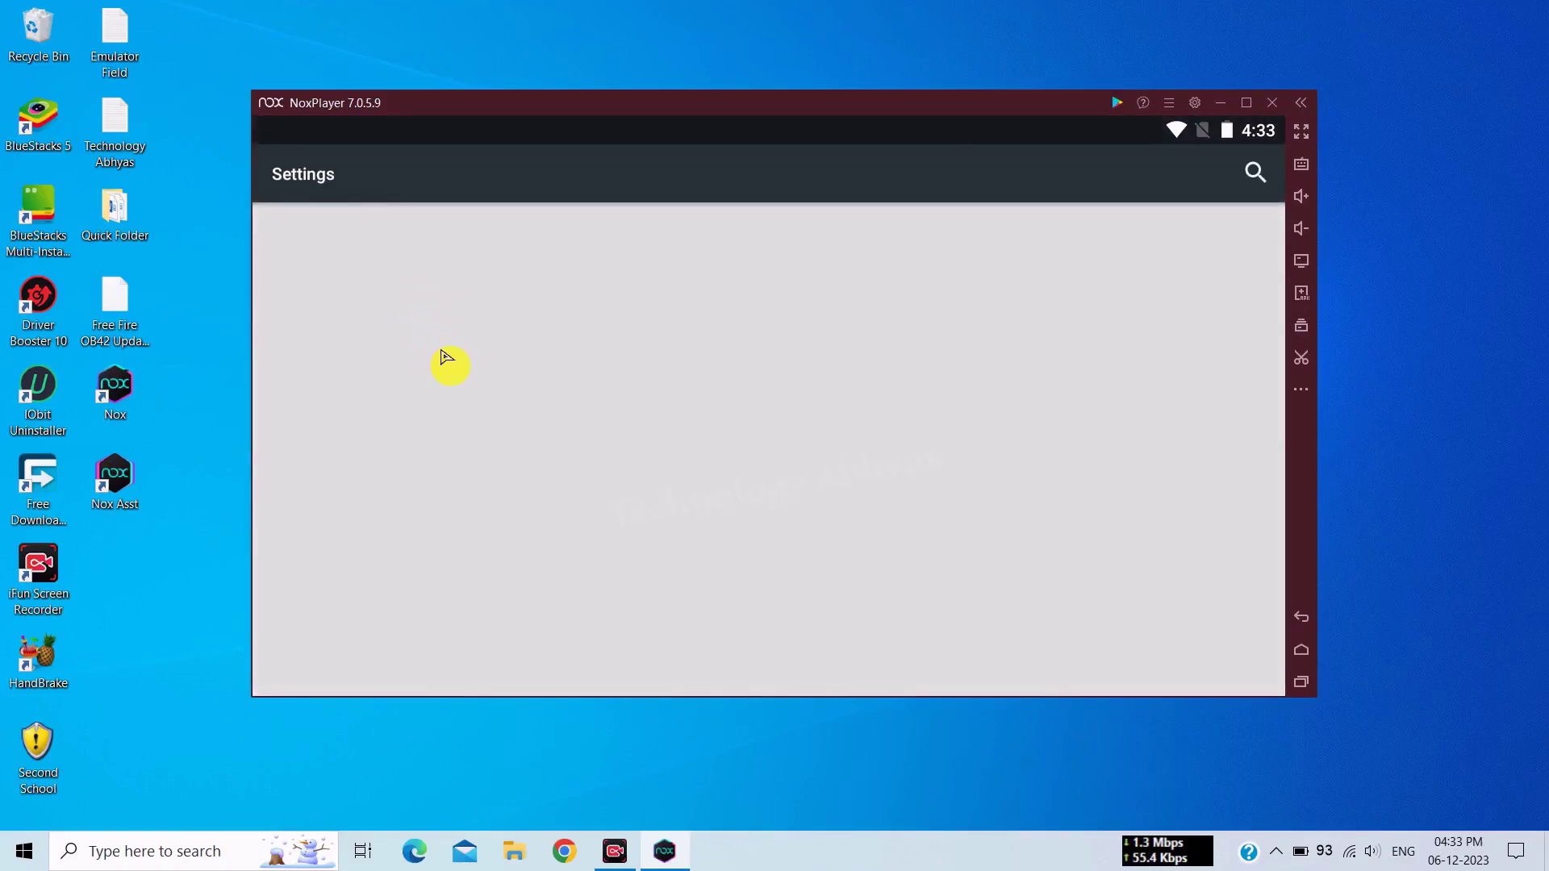
pyautogui.scroll(-6, 538, 402)
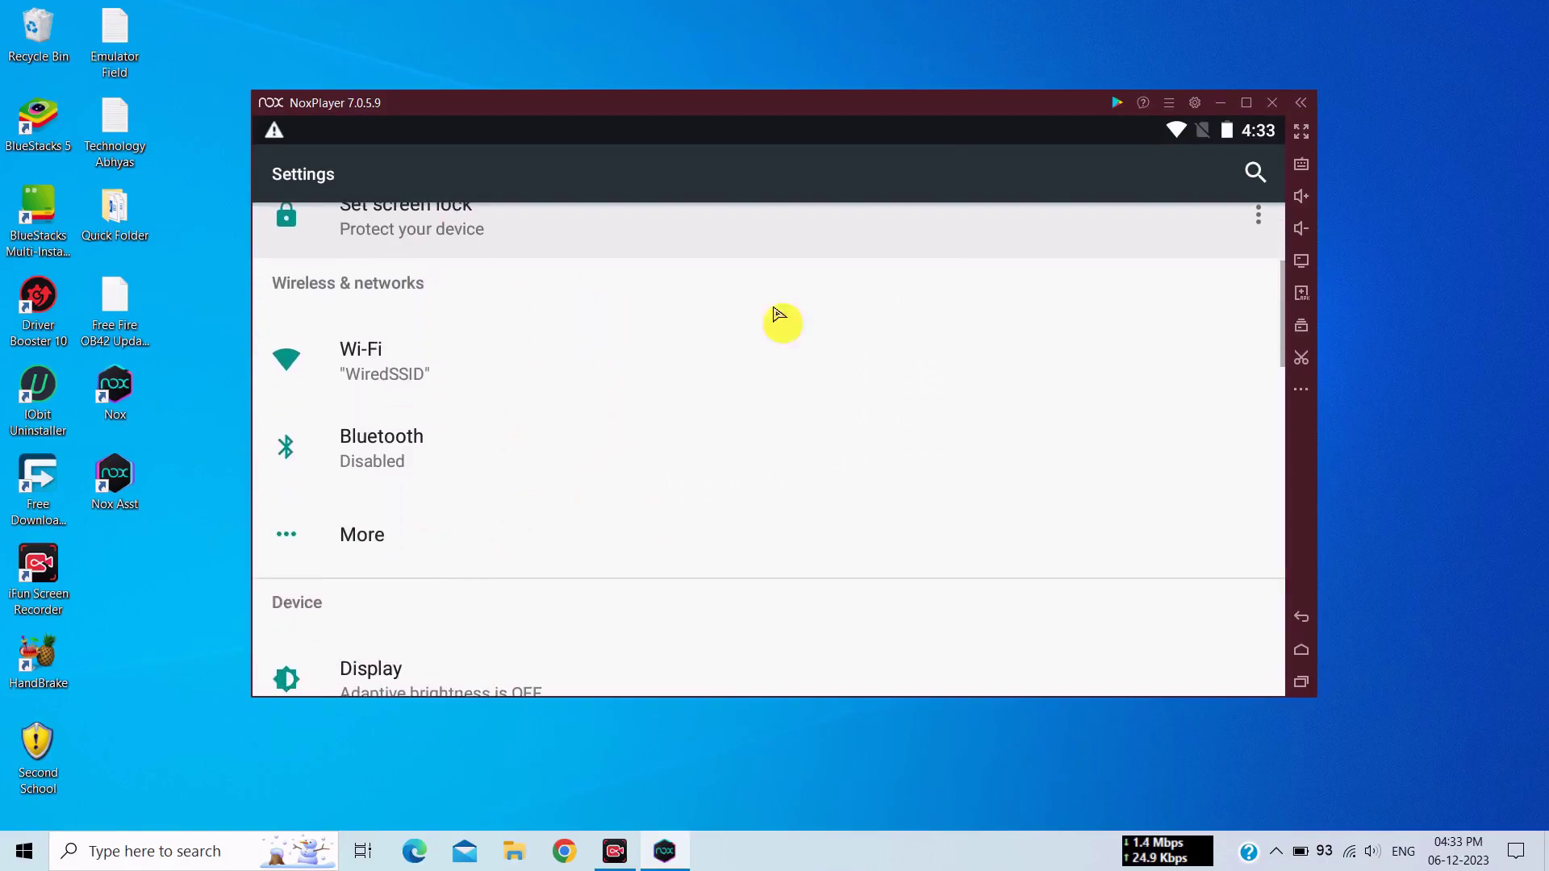
pyautogui.scroll(-6, 540, 433)
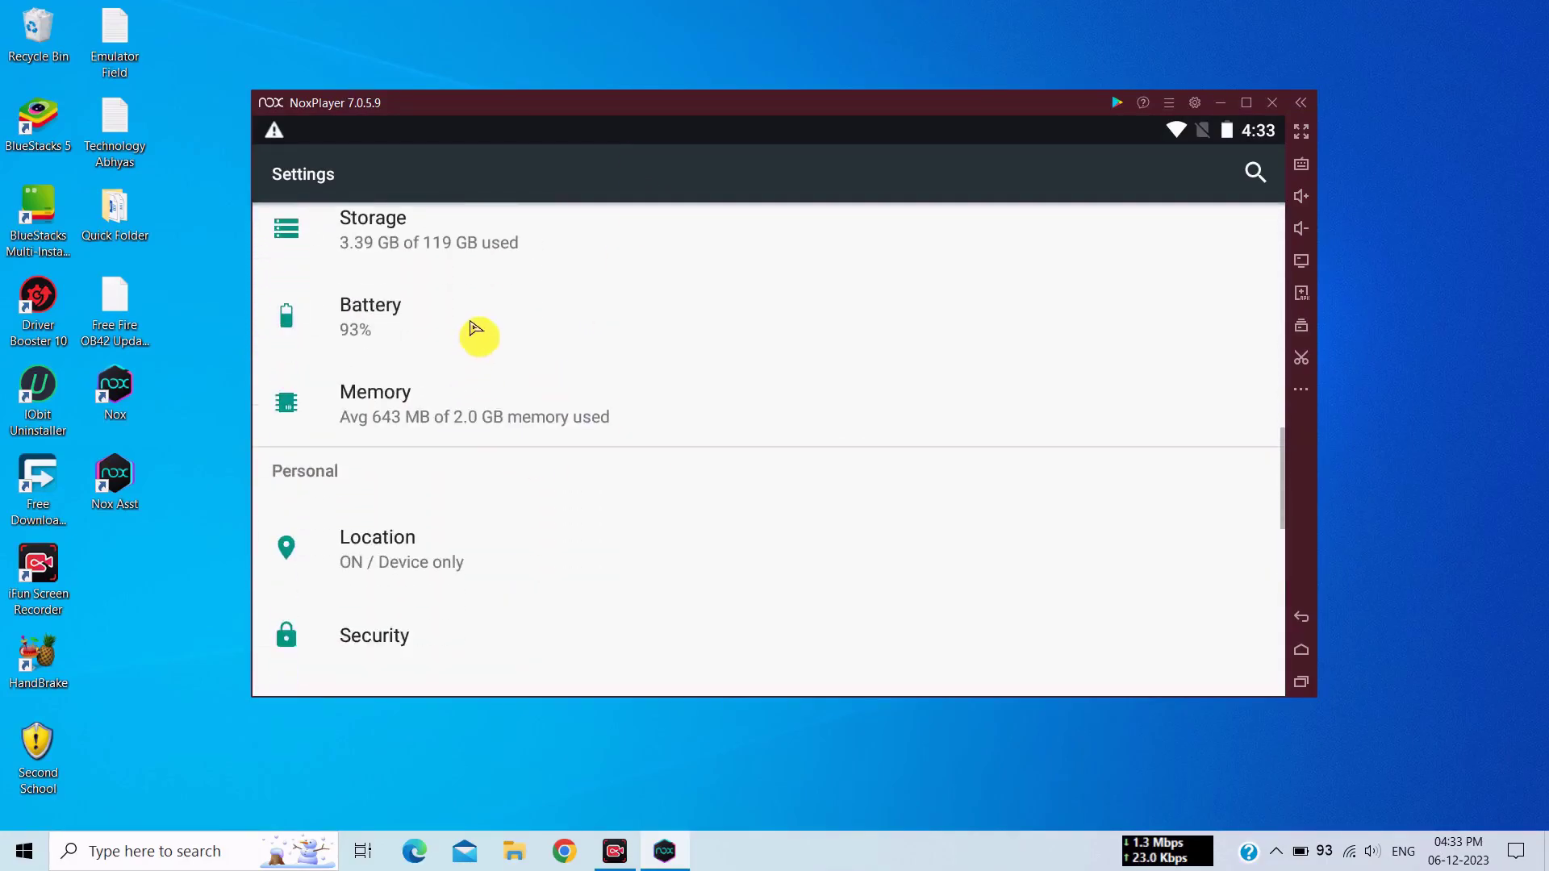
pyautogui.click(428, 478)
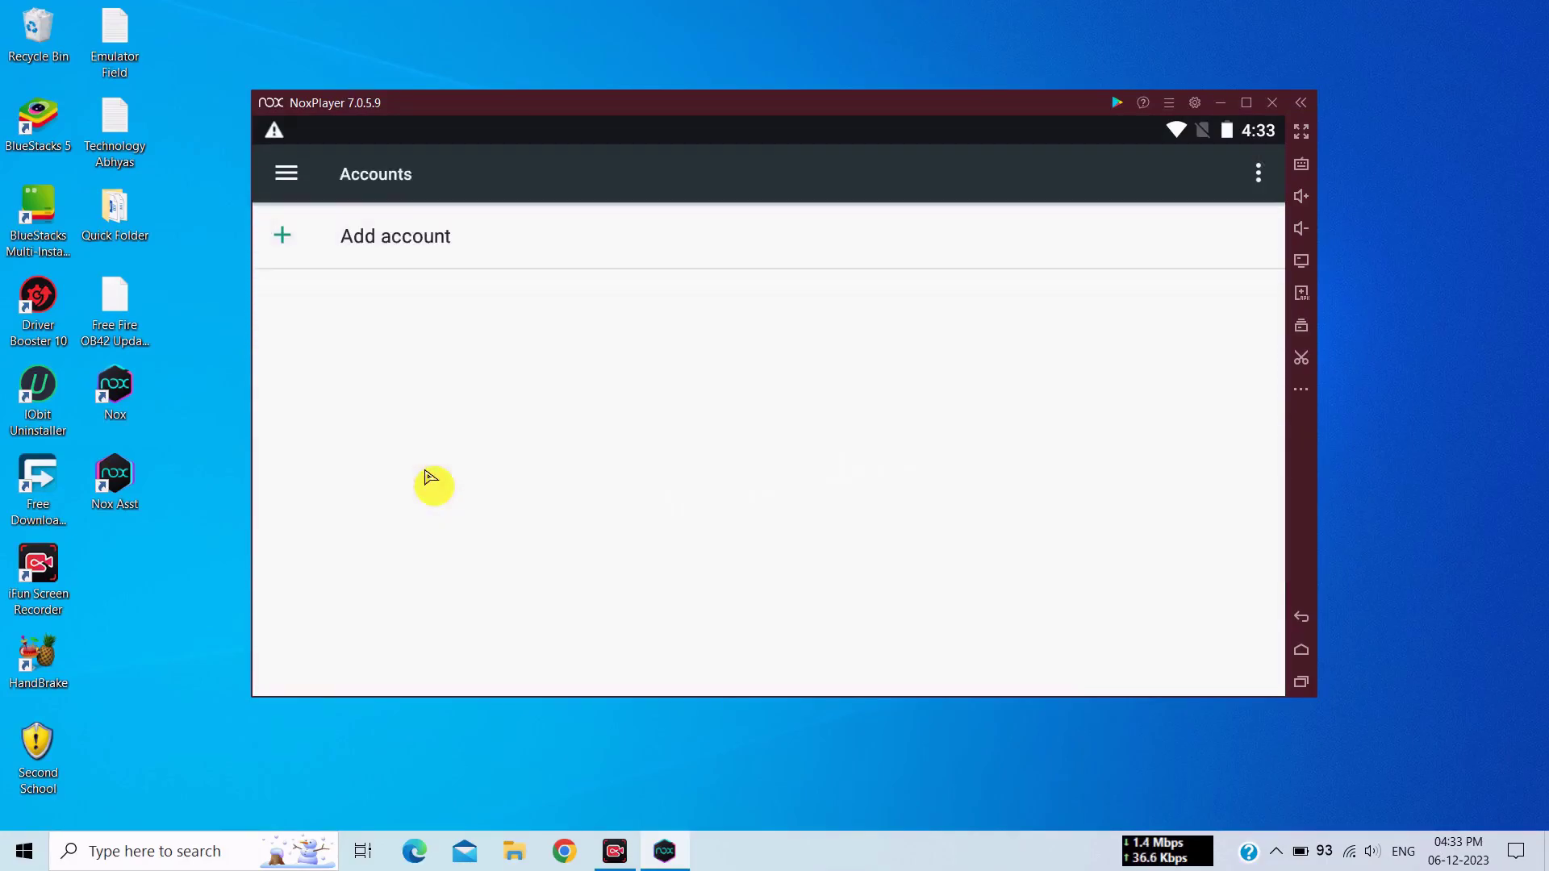
pyautogui.click(451, 239)
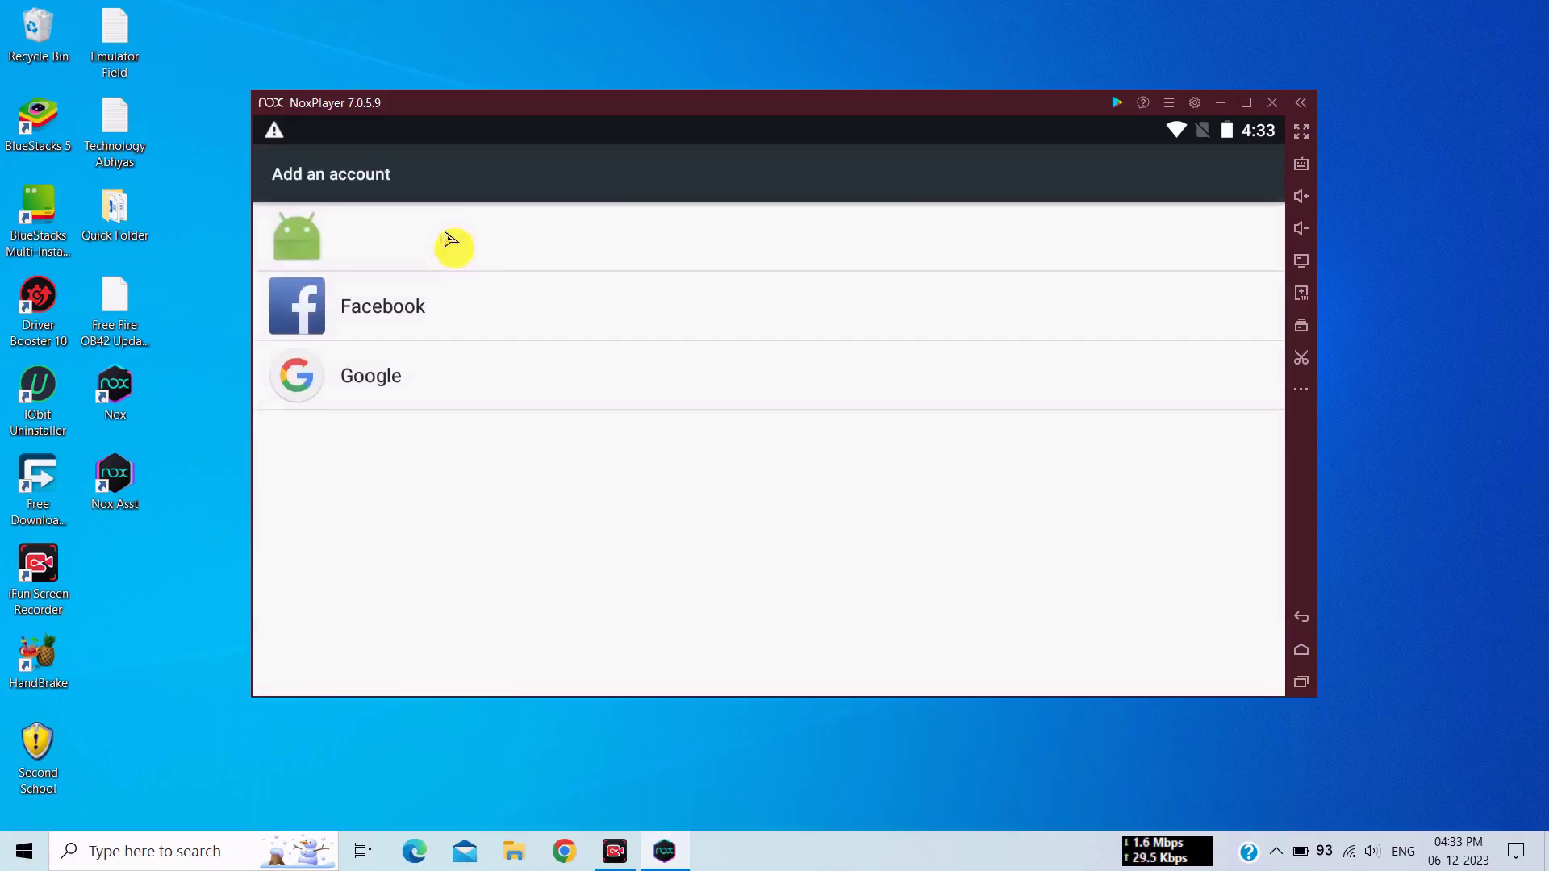
pyautogui.click(428, 373)
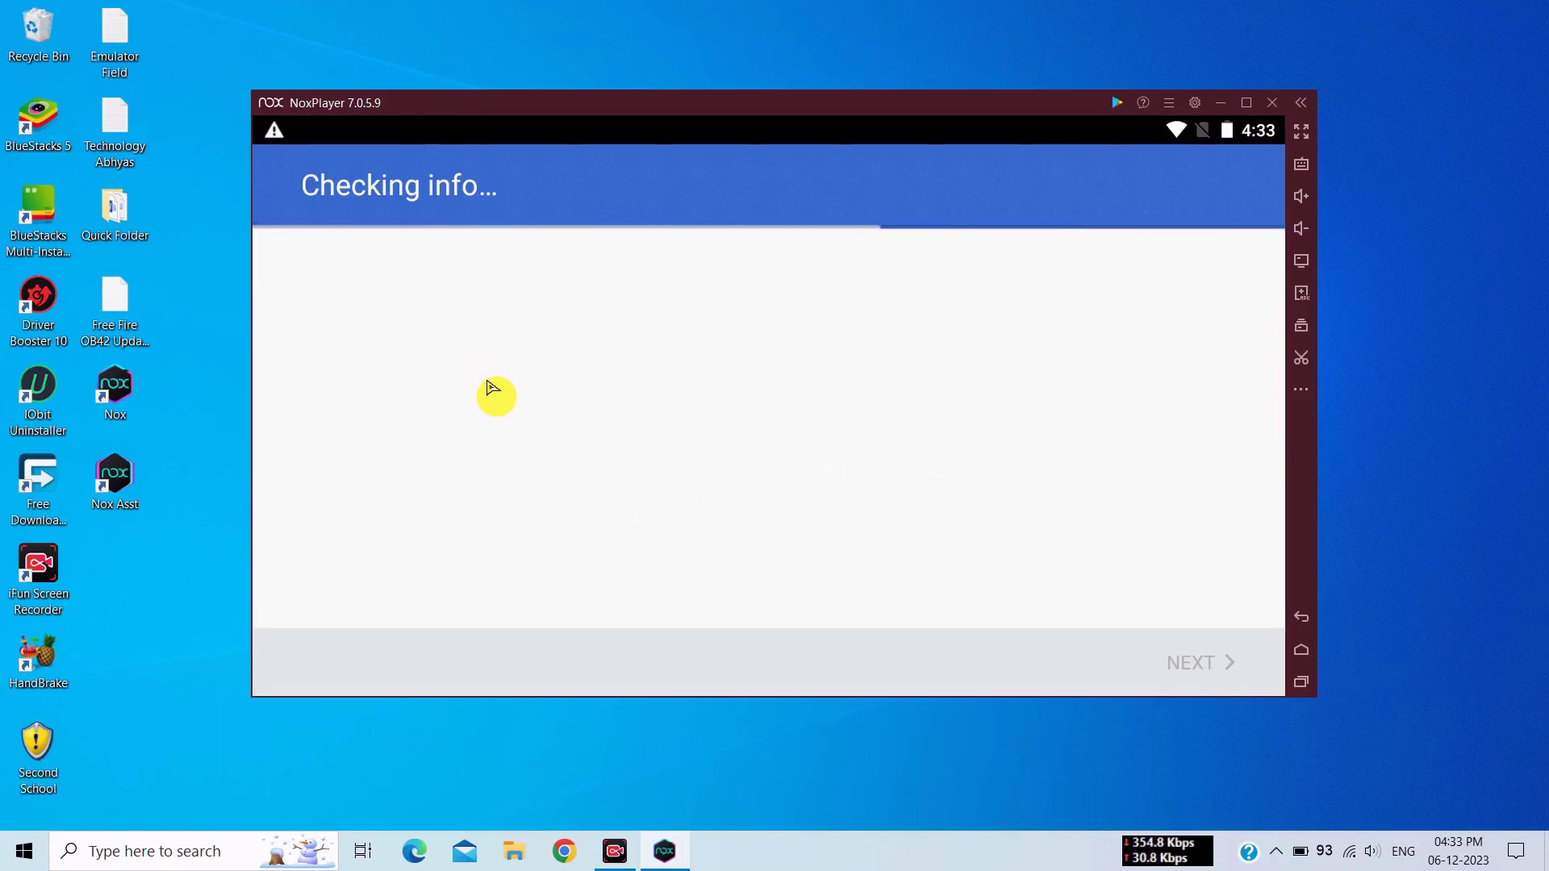
# Sign in to Google with the account's email and password and accept the terms of service.
pyautogui.click(577, 436)
pyautogui.hotkey('ctrl', 'v')
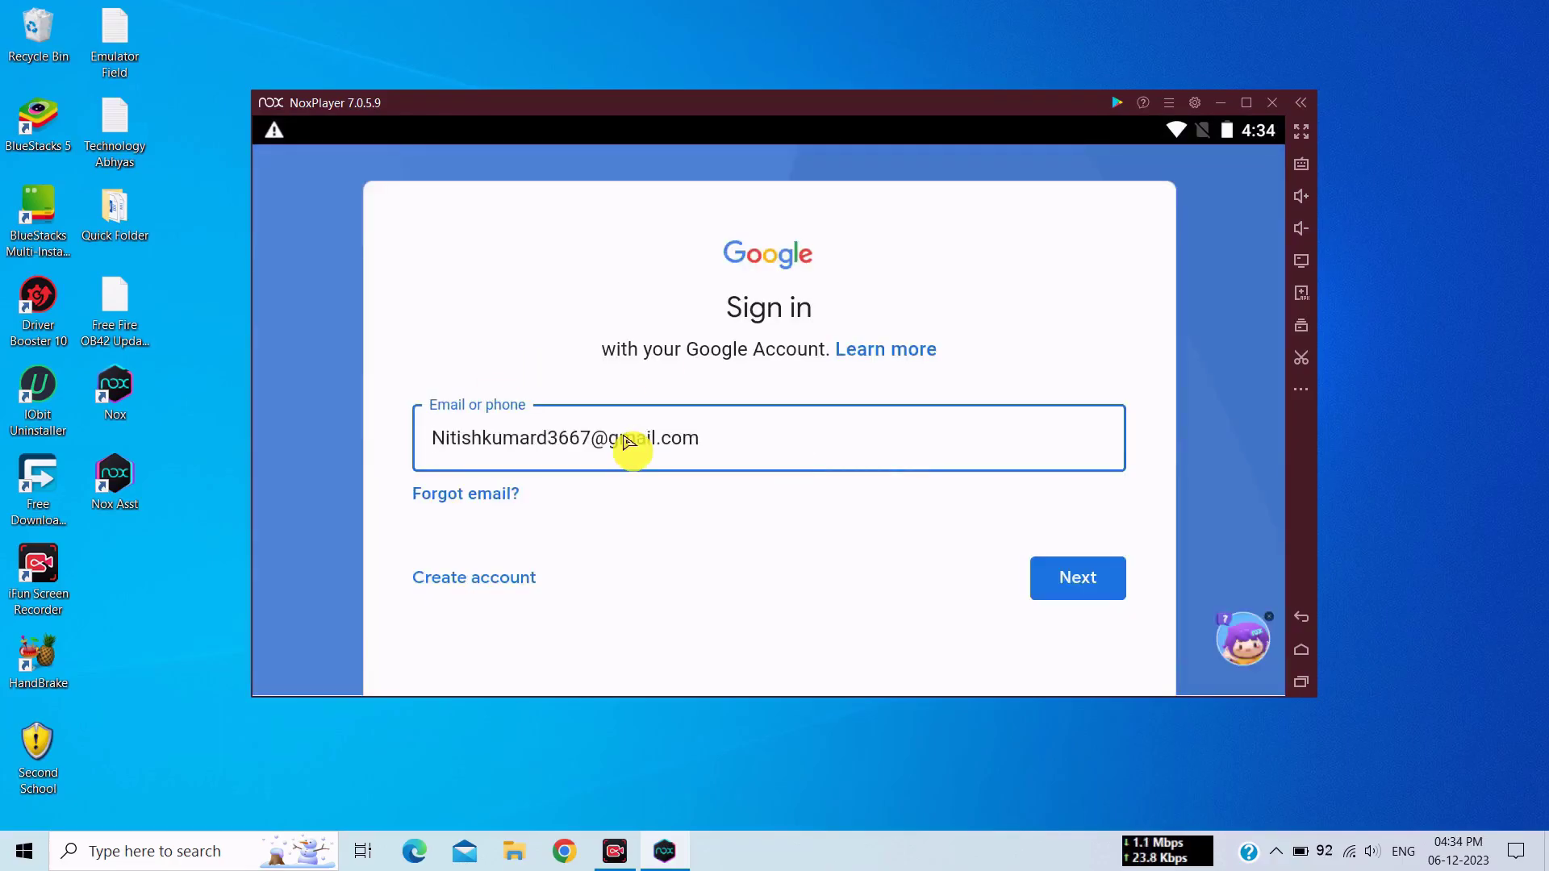
pyautogui.click(1076, 560)
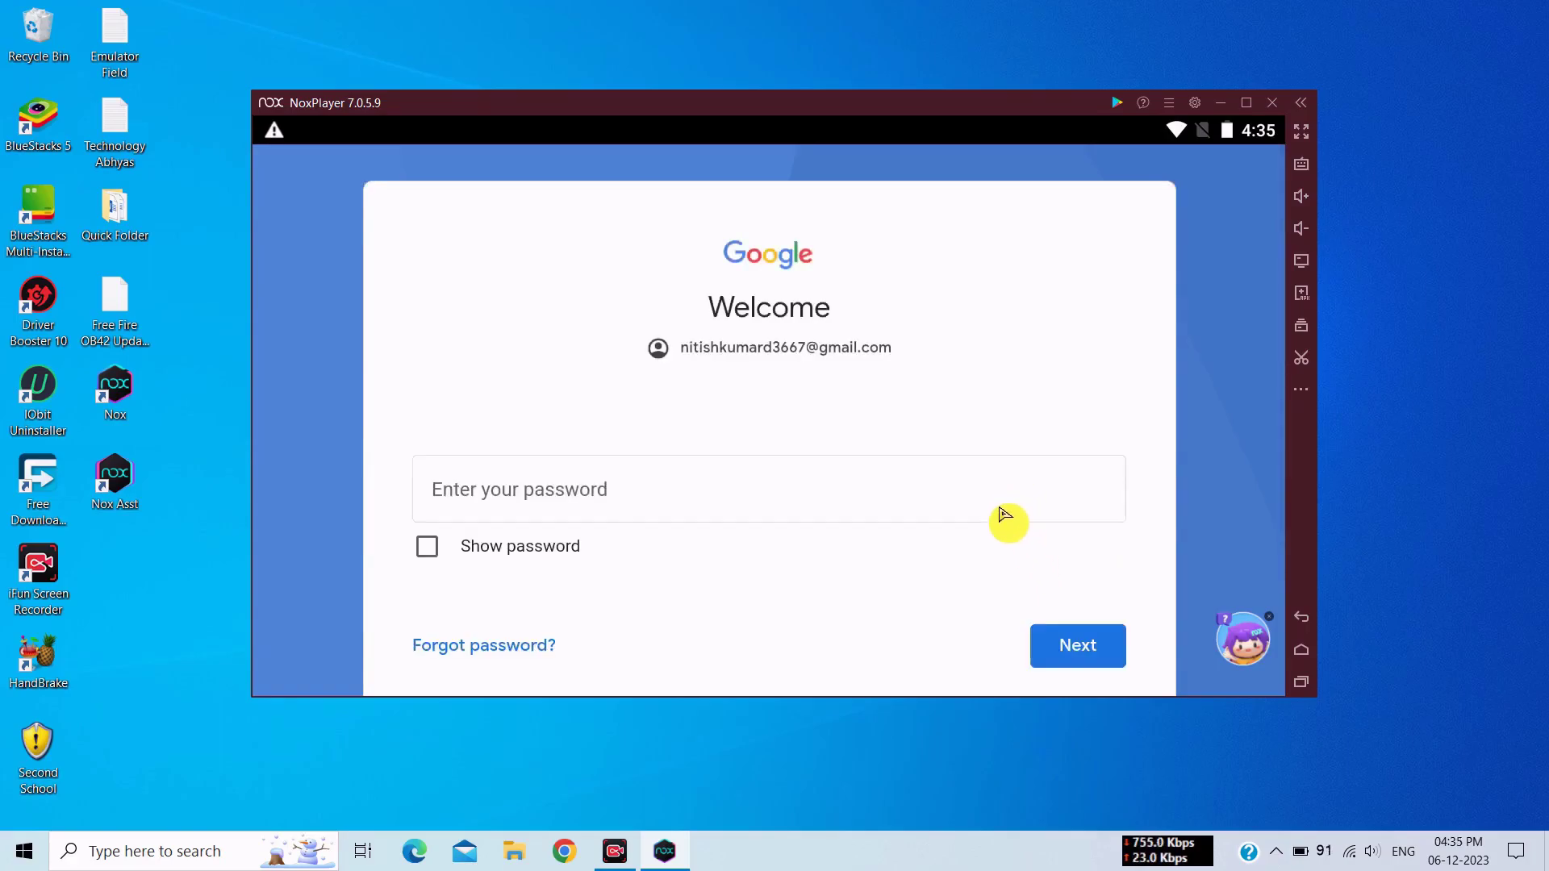
pyautogui.click(926, 495)
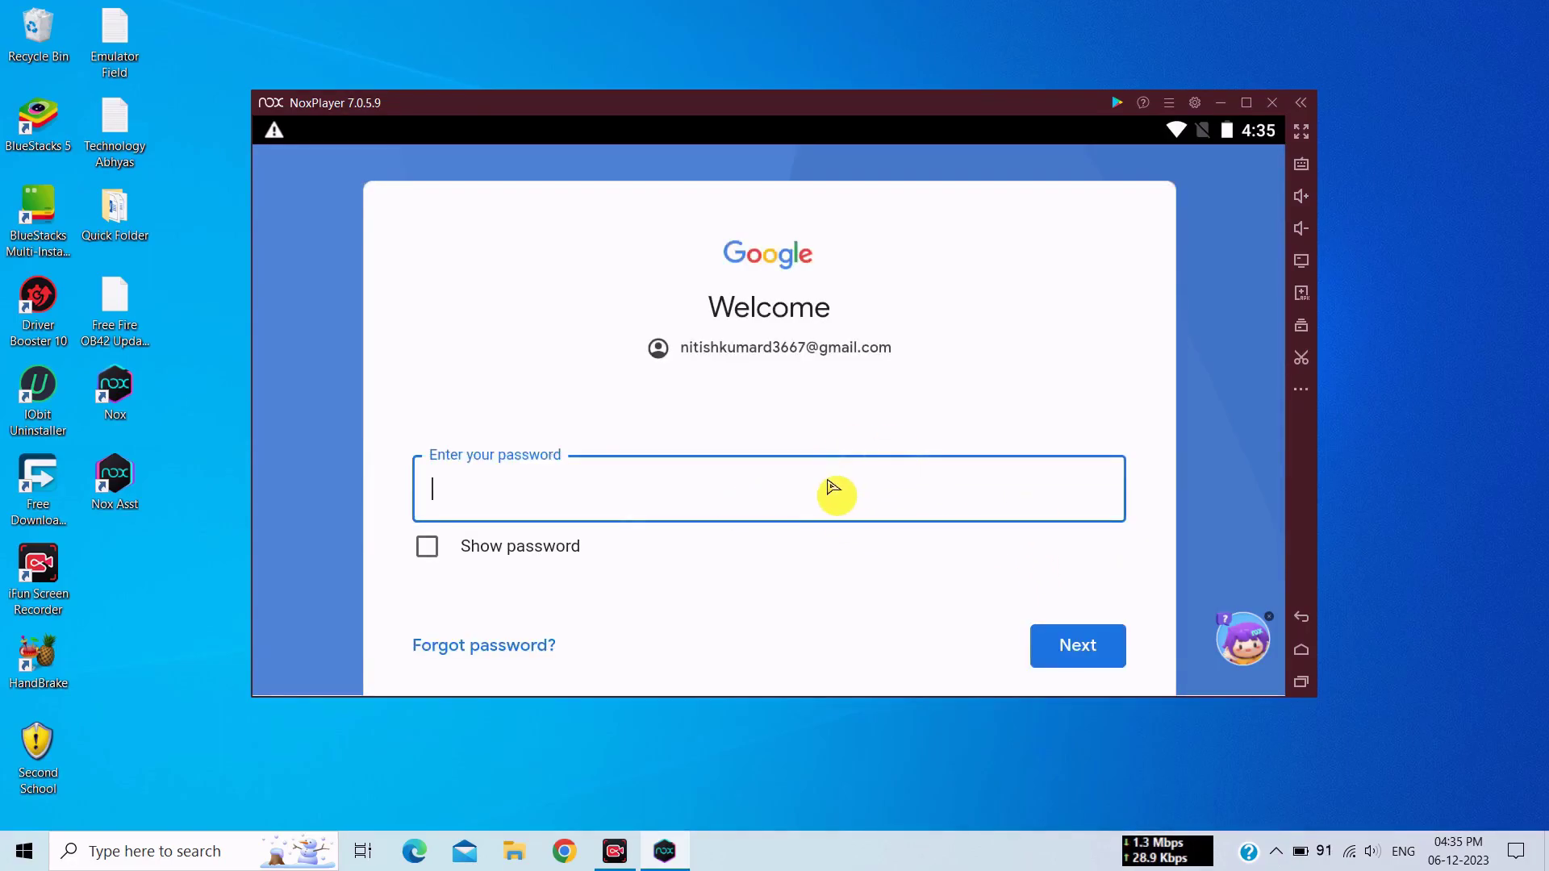
pyautogui.hotkey('ctrl', 'v')
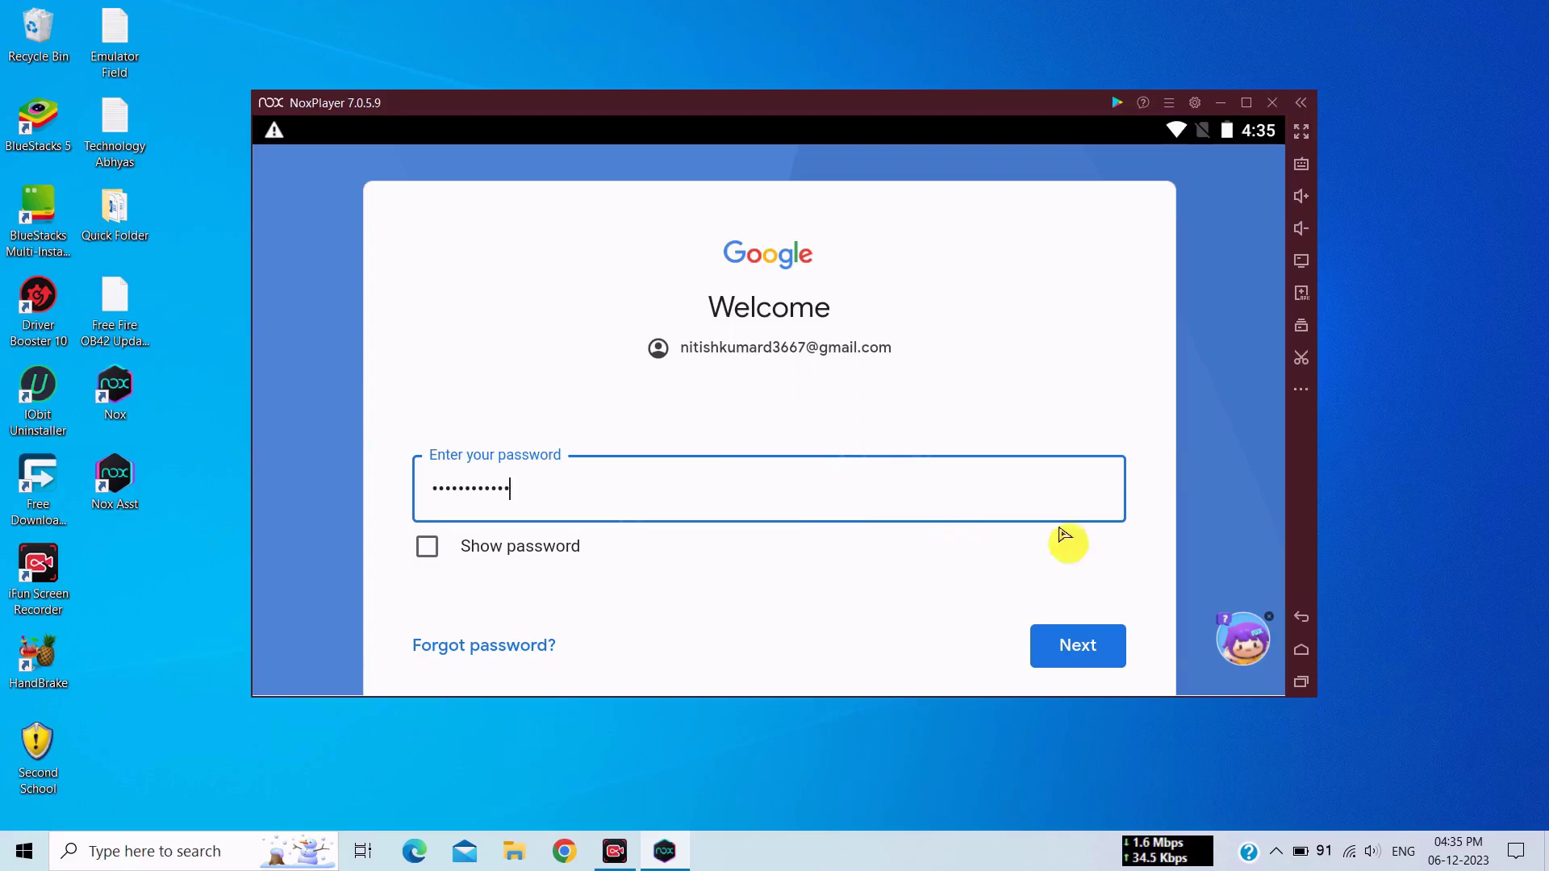
pyautogui.click(1078, 645)
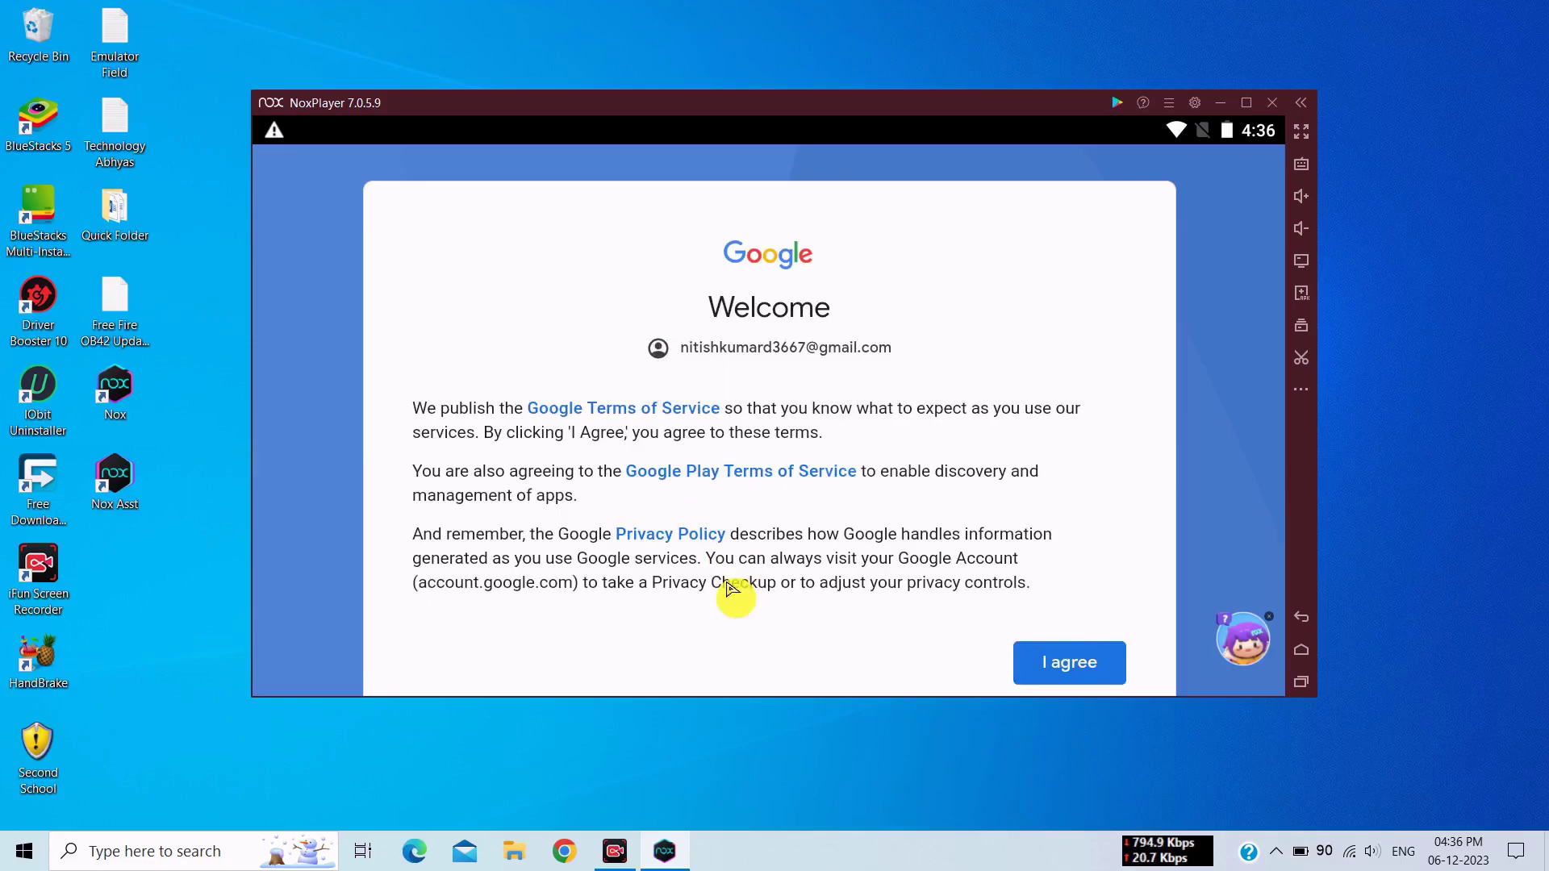
pyautogui.click(1028, 655)
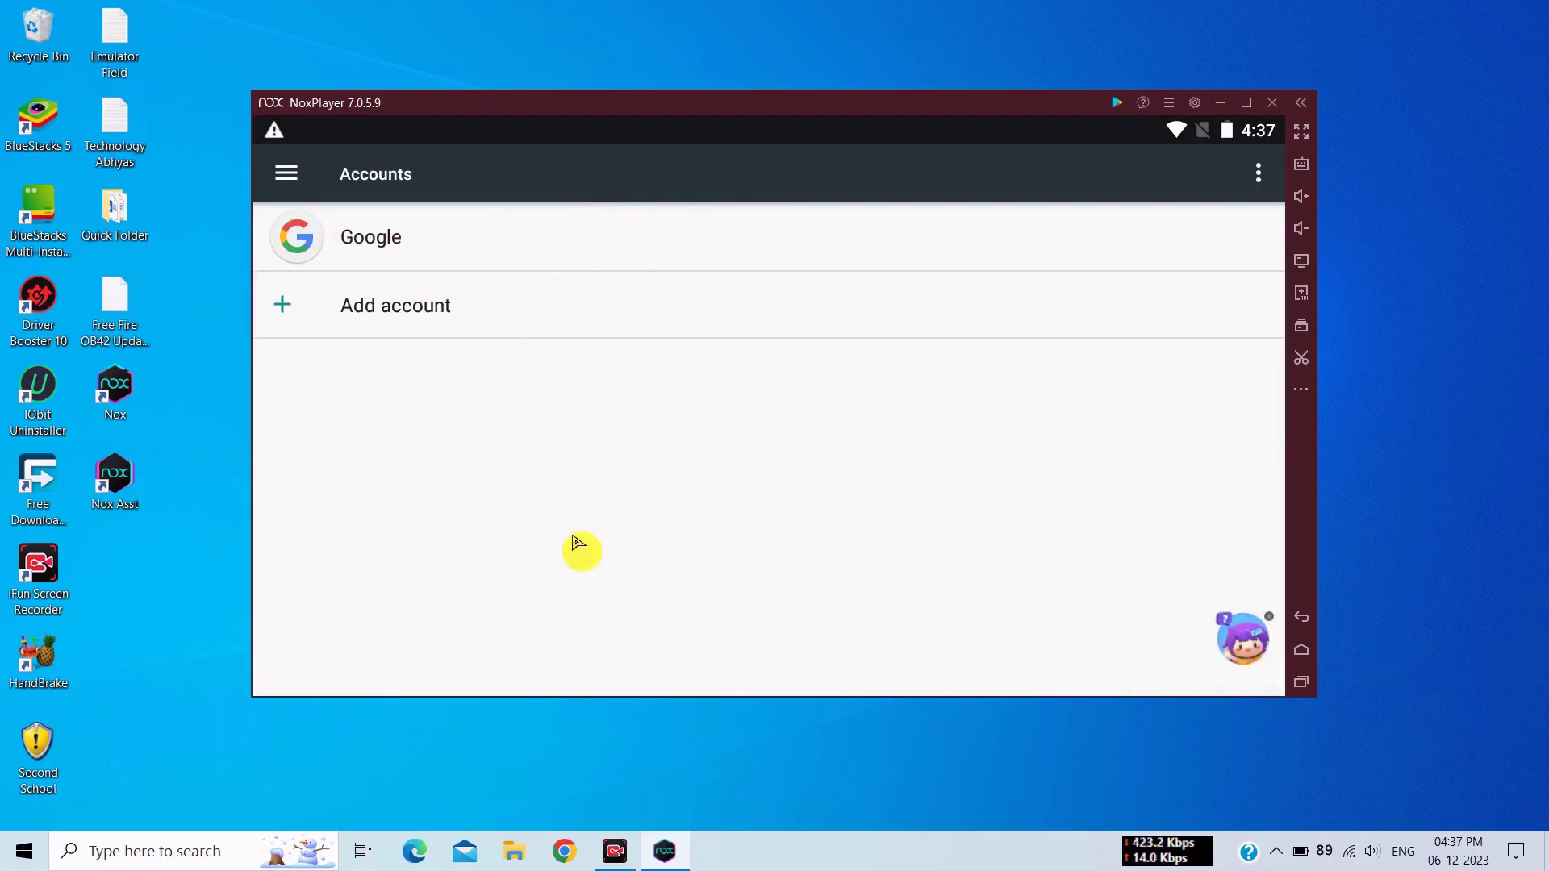
# Close the recently used apps from the emulator's recent apps overview.
pyautogui.click(1300, 682)
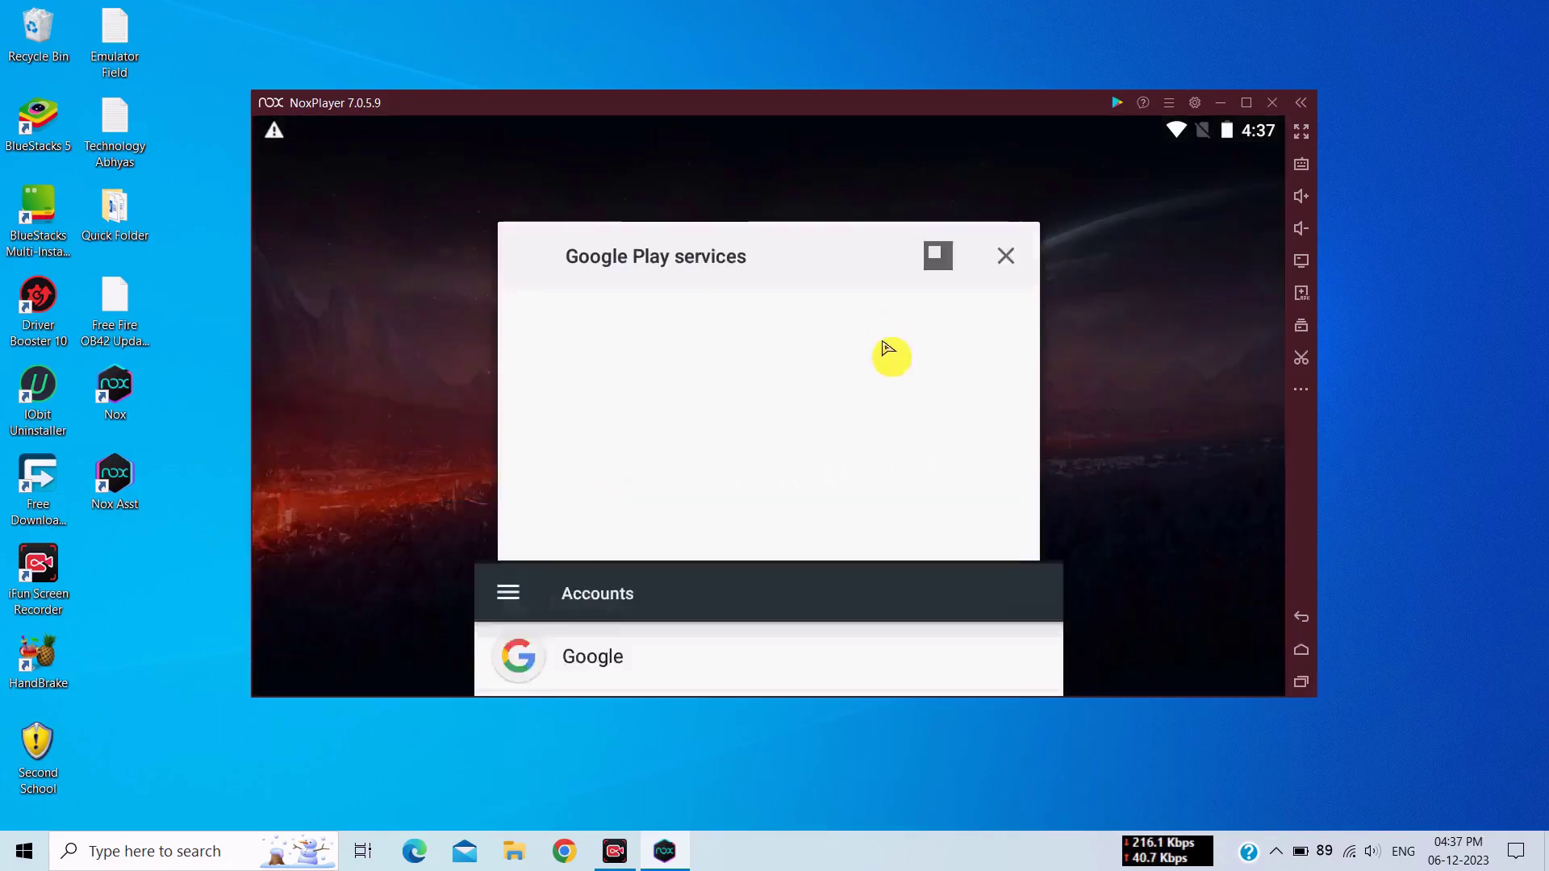
pyautogui.click(999, 176)
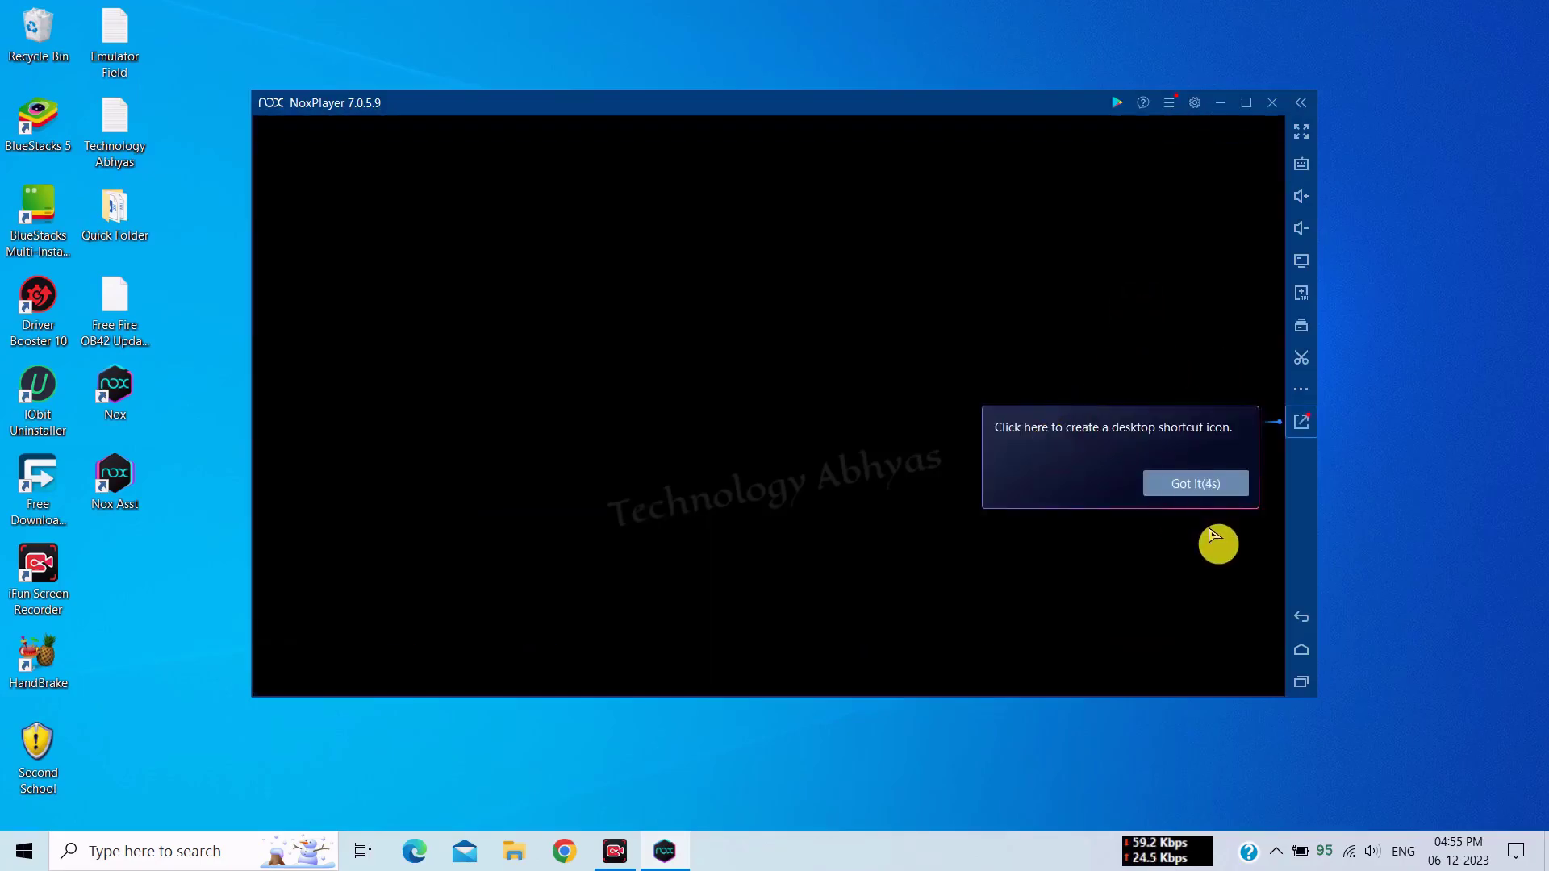
# Dismiss the desktop shortcut tip and the key mapping instructions while Free Fire loads.
pyautogui.click(1197, 484)
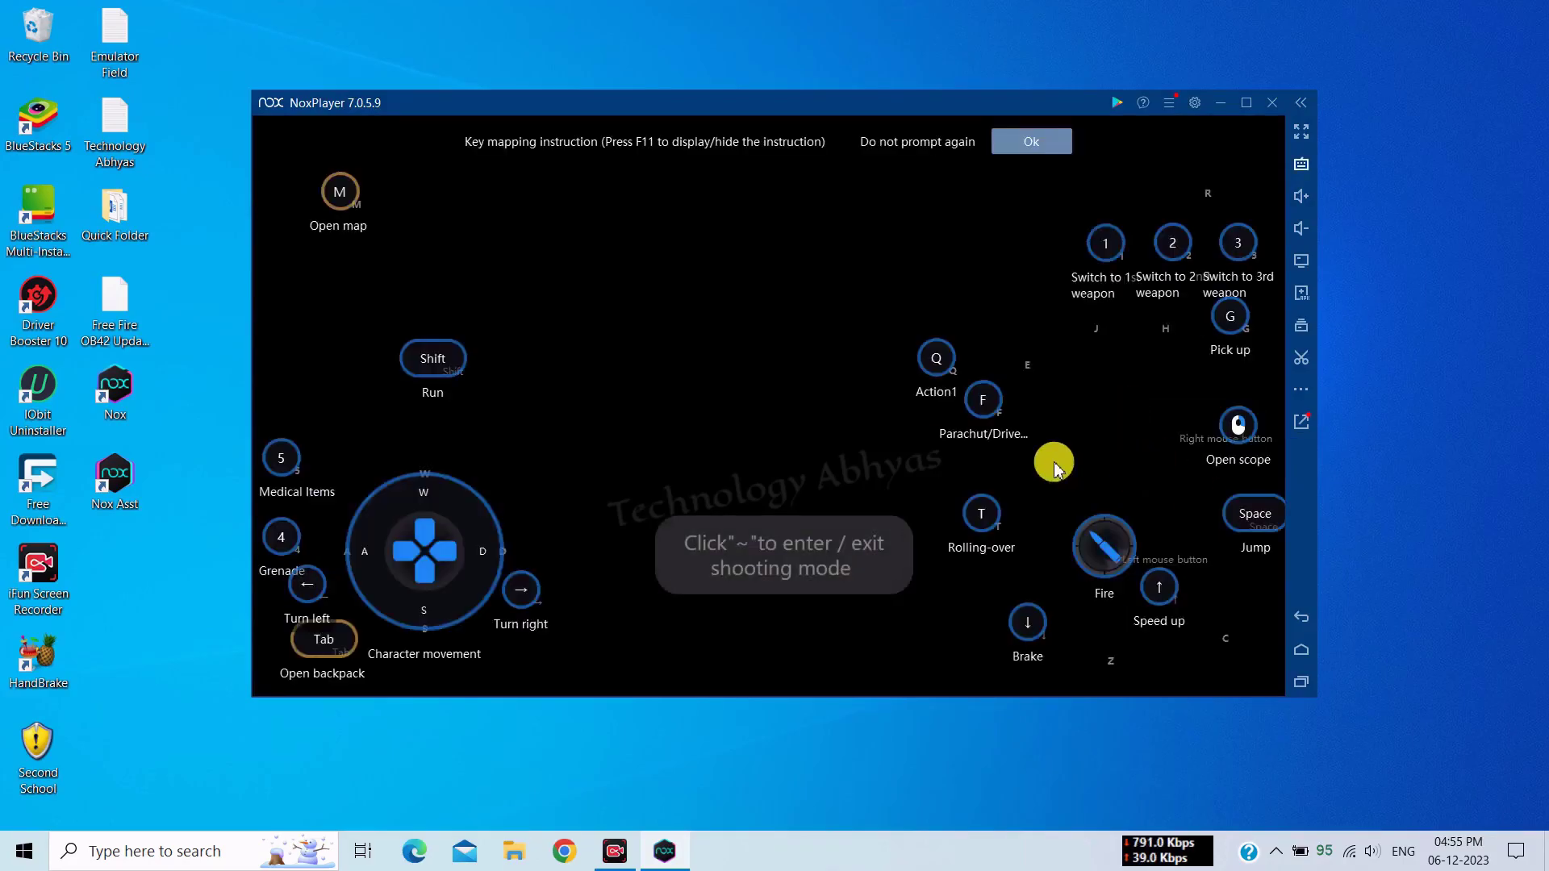
pyautogui.click(1028, 142)
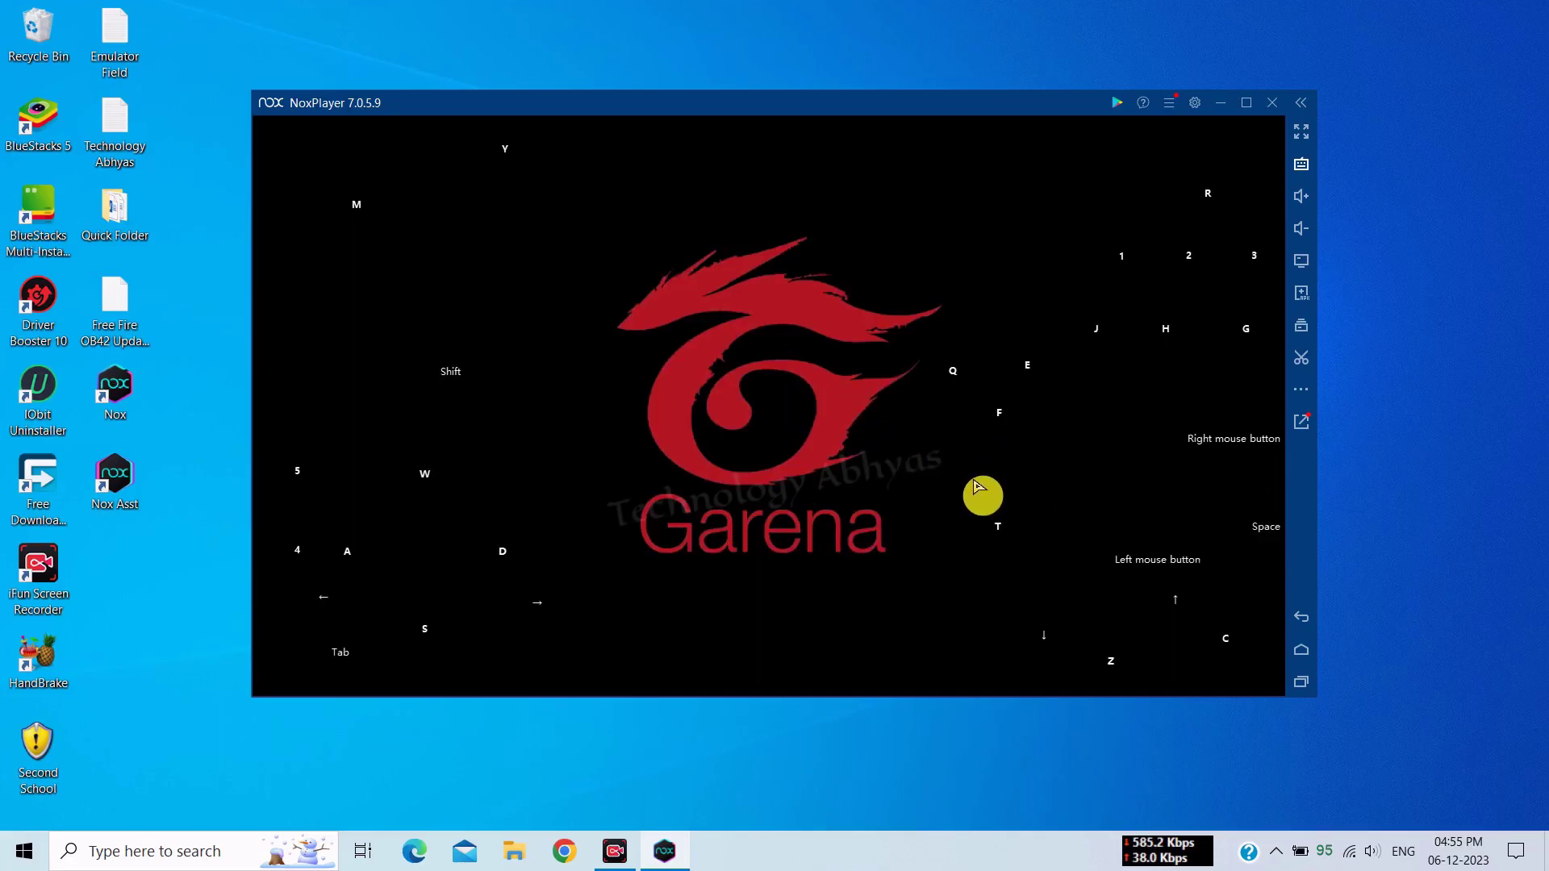
pyautogui.click(1301, 390)
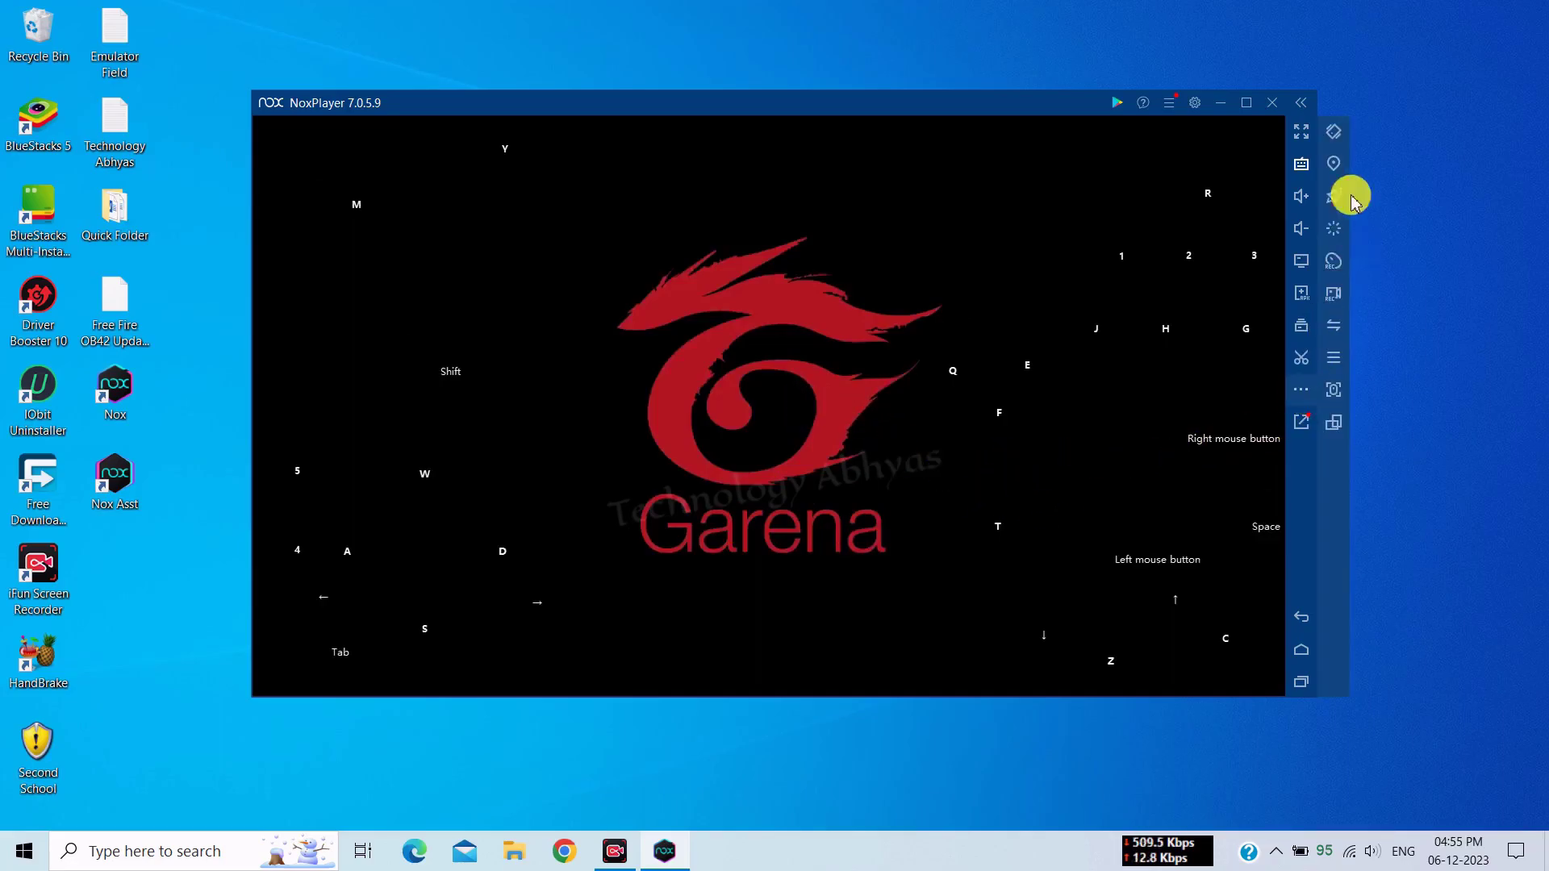
pyautogui.click(1335, 134)
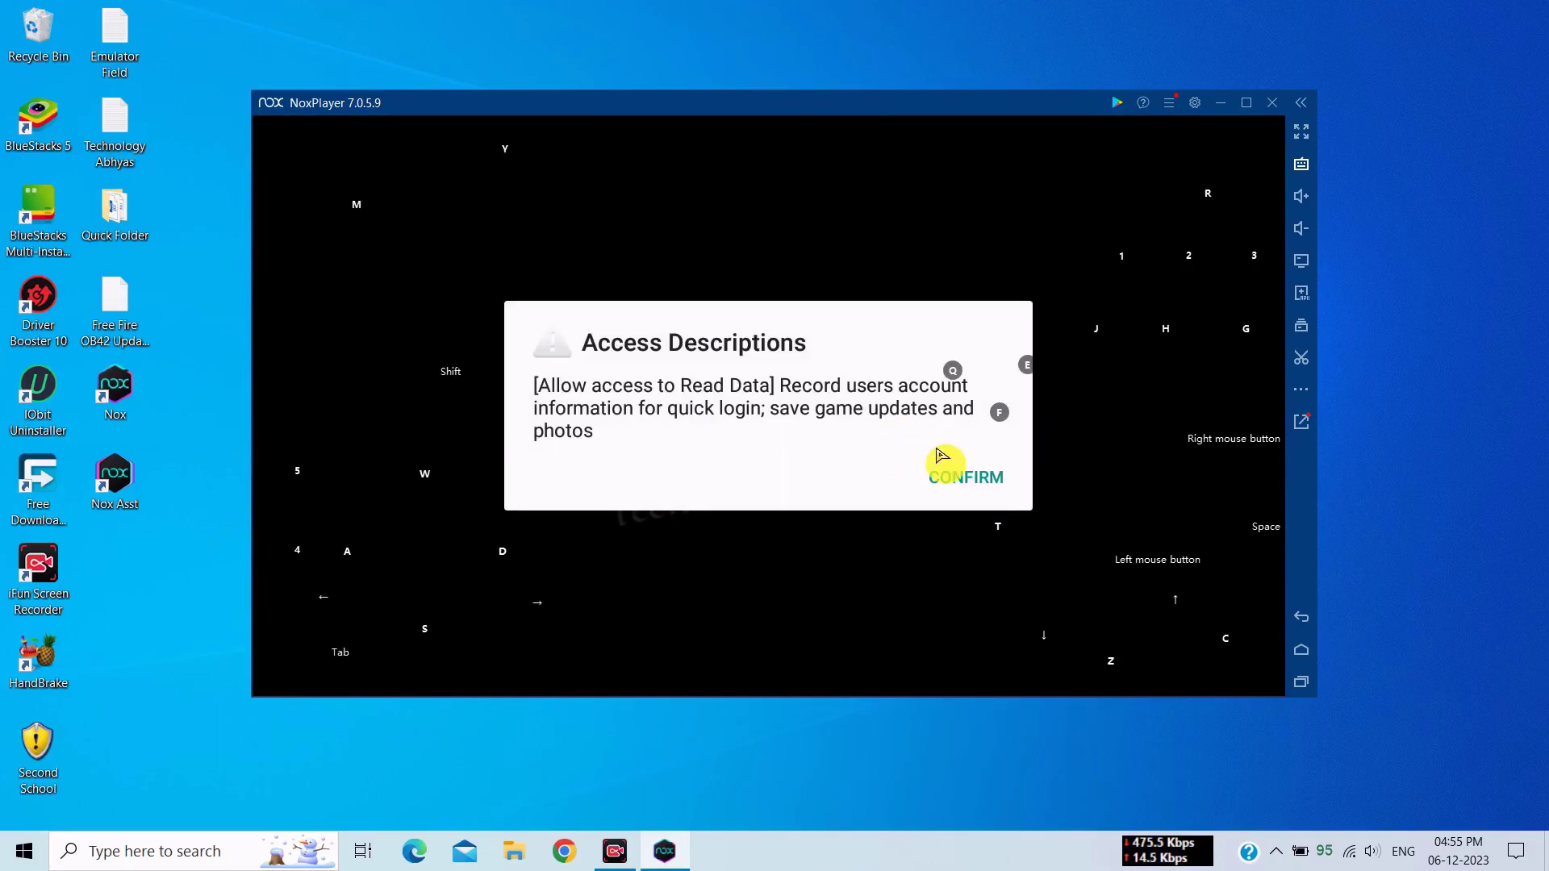
# Allow Free Fire to access photos, media and files, and sign in to the game with Google.
pyautogui.click(942, 456)
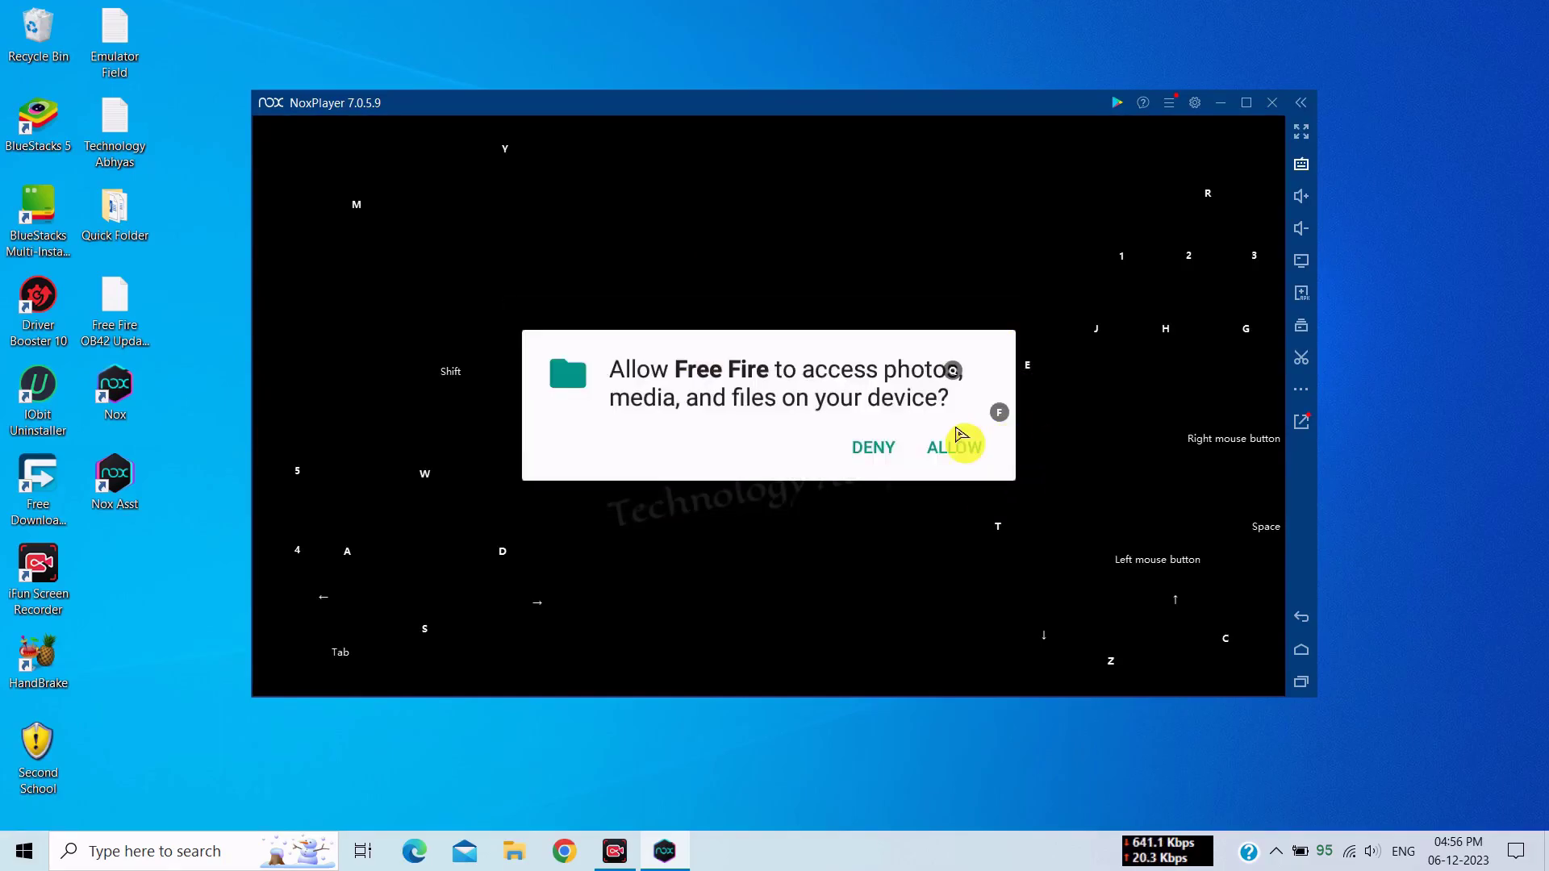
pyautogui.click(960, 440)
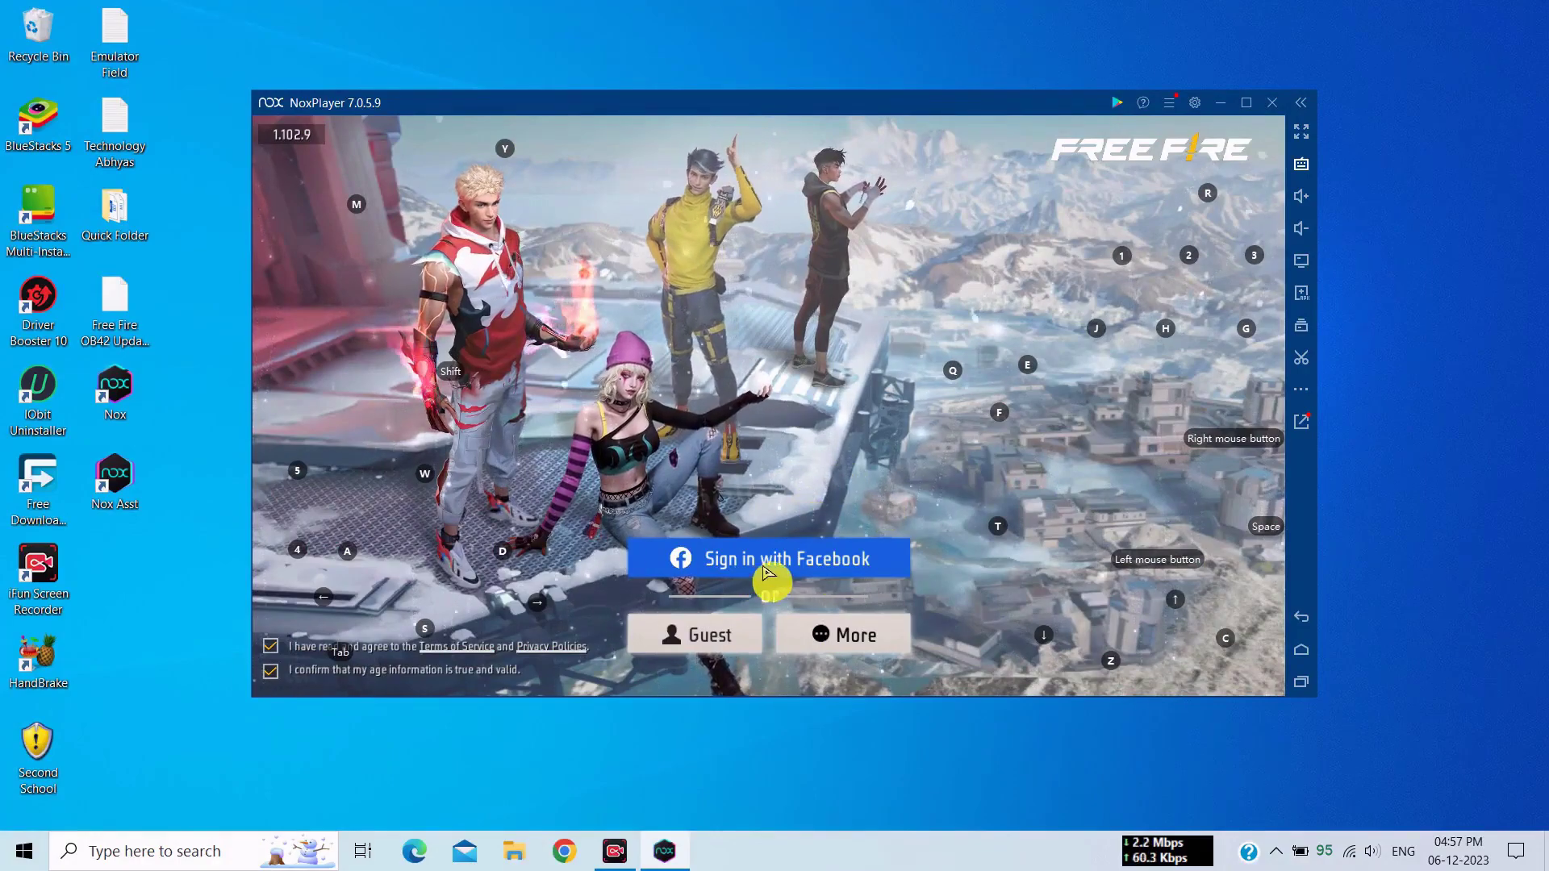
pyautogui.click(823, 630)
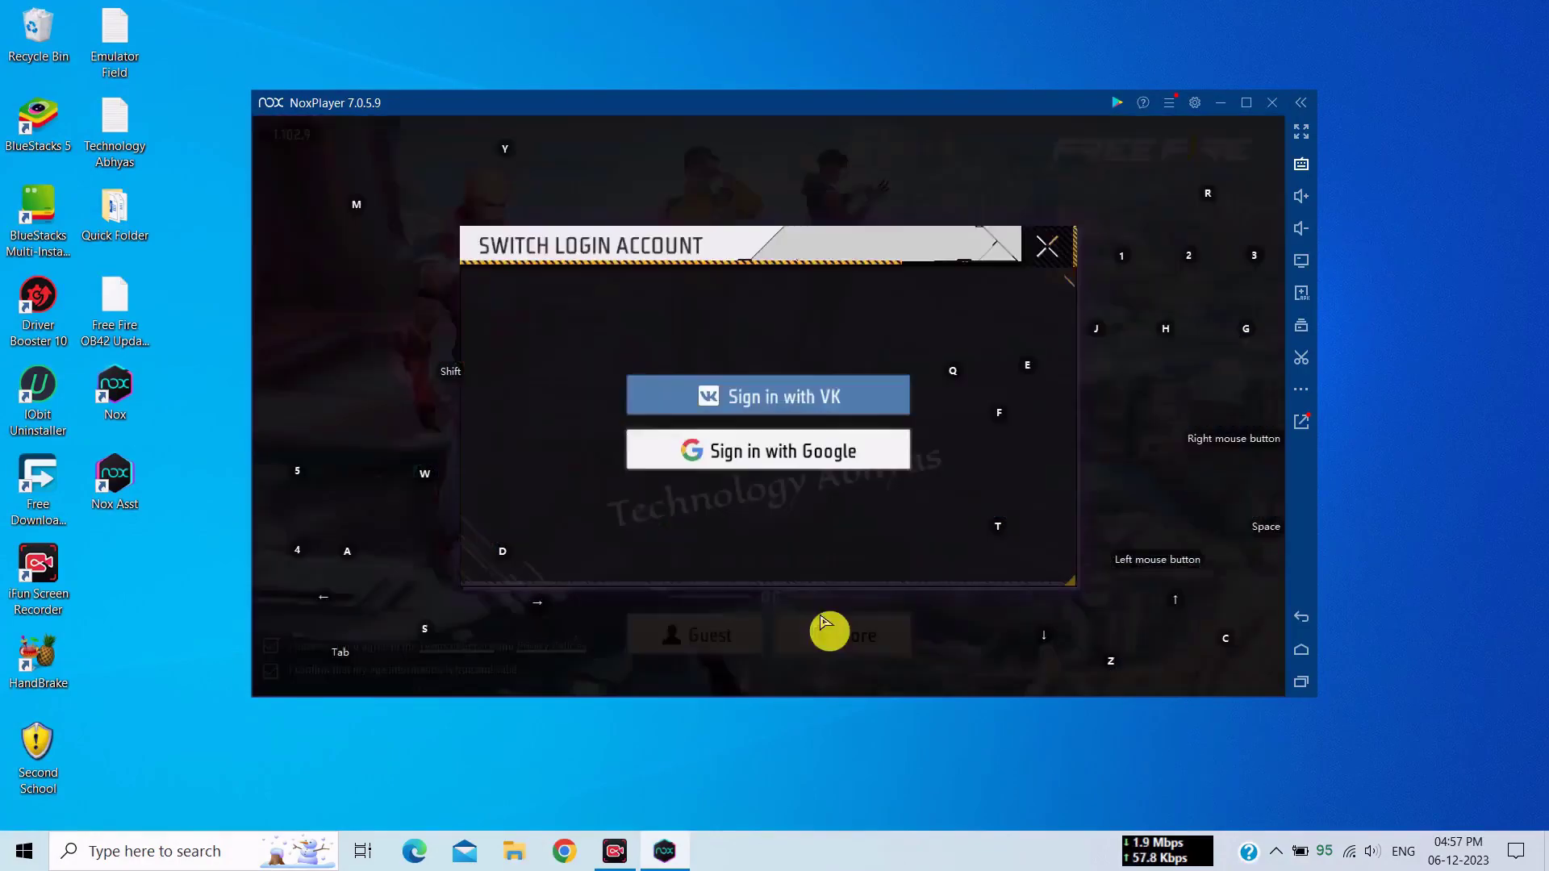
pyautogui.click(823, 451)
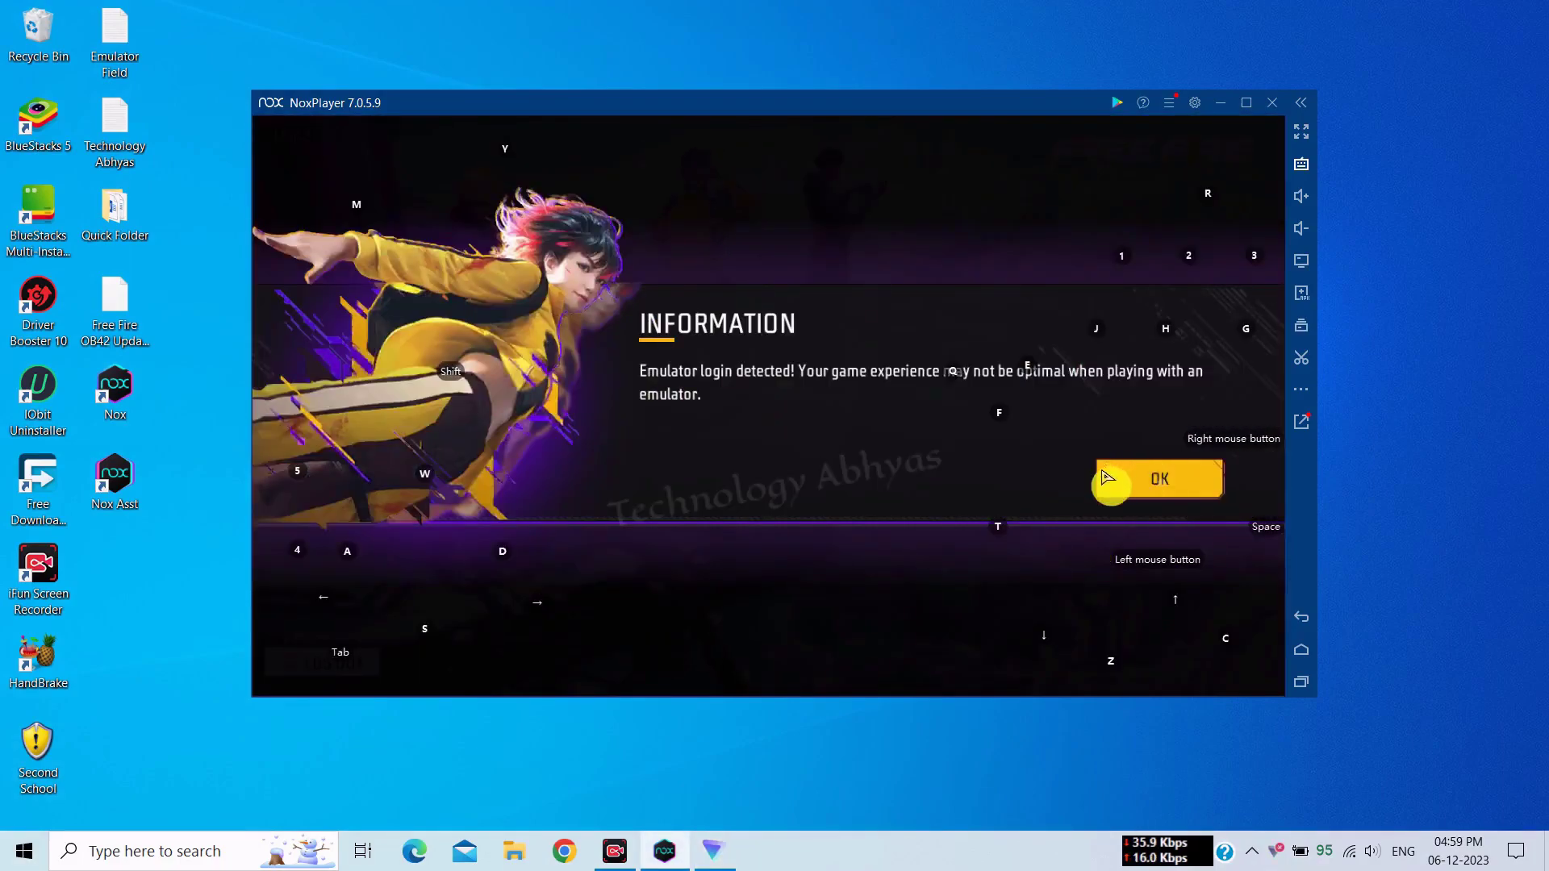
# Dismiss the emulator login notice, the Free Fire India message and the Special Ranked promotion to reach the lobby.
pyautogui.click(1117, 479)
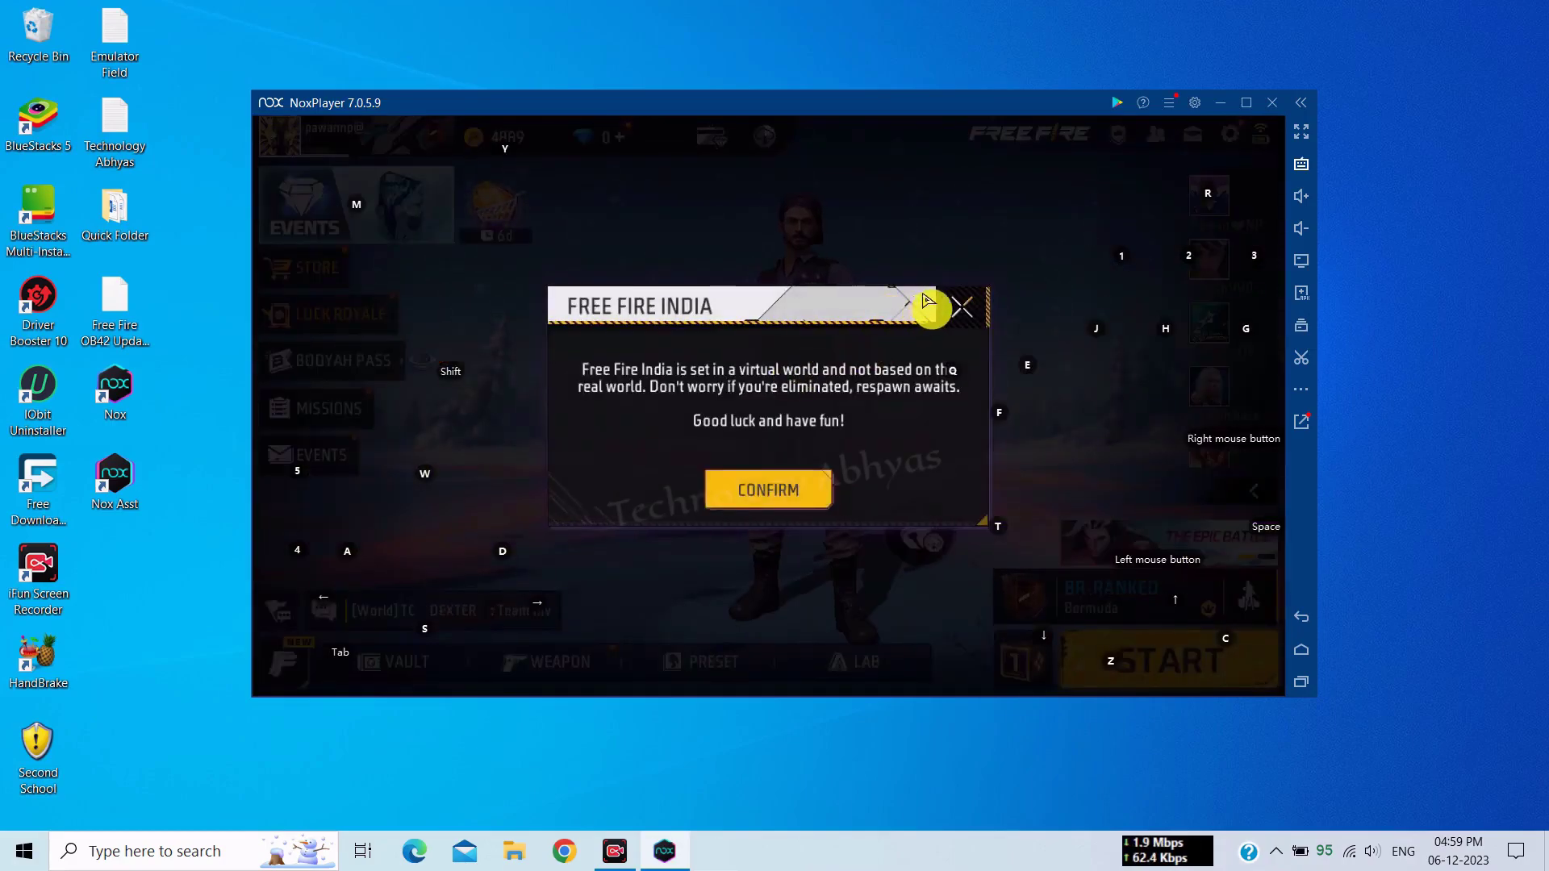
pyautogui.click(954, 308)
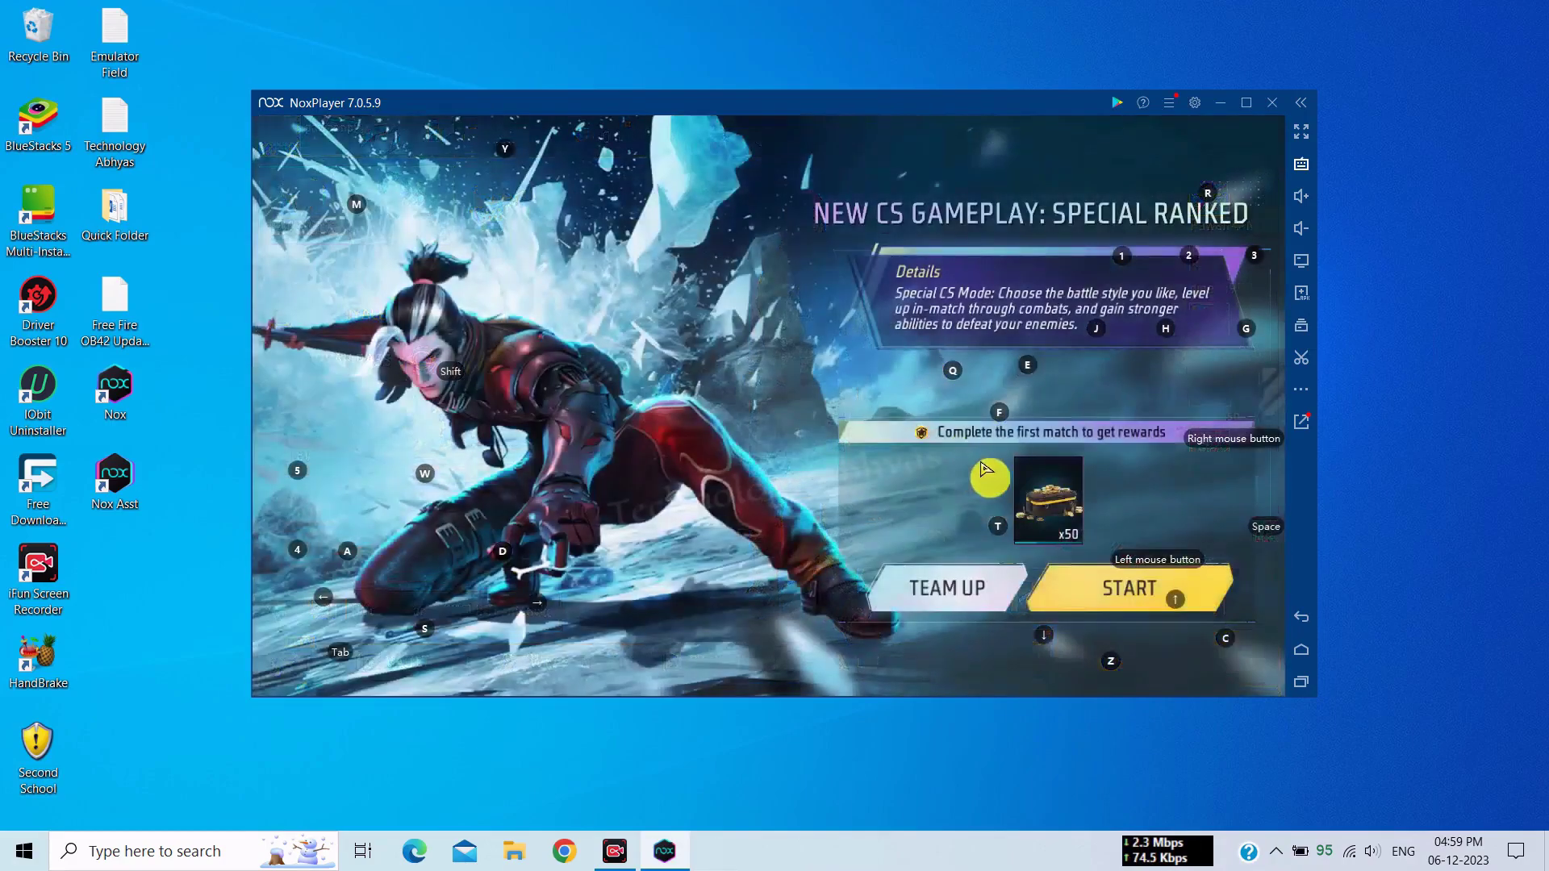
pyautogui.click(1016, 535)
pyautogui.moveTo(736, 411); pyautogui.dragTo(906, 322)
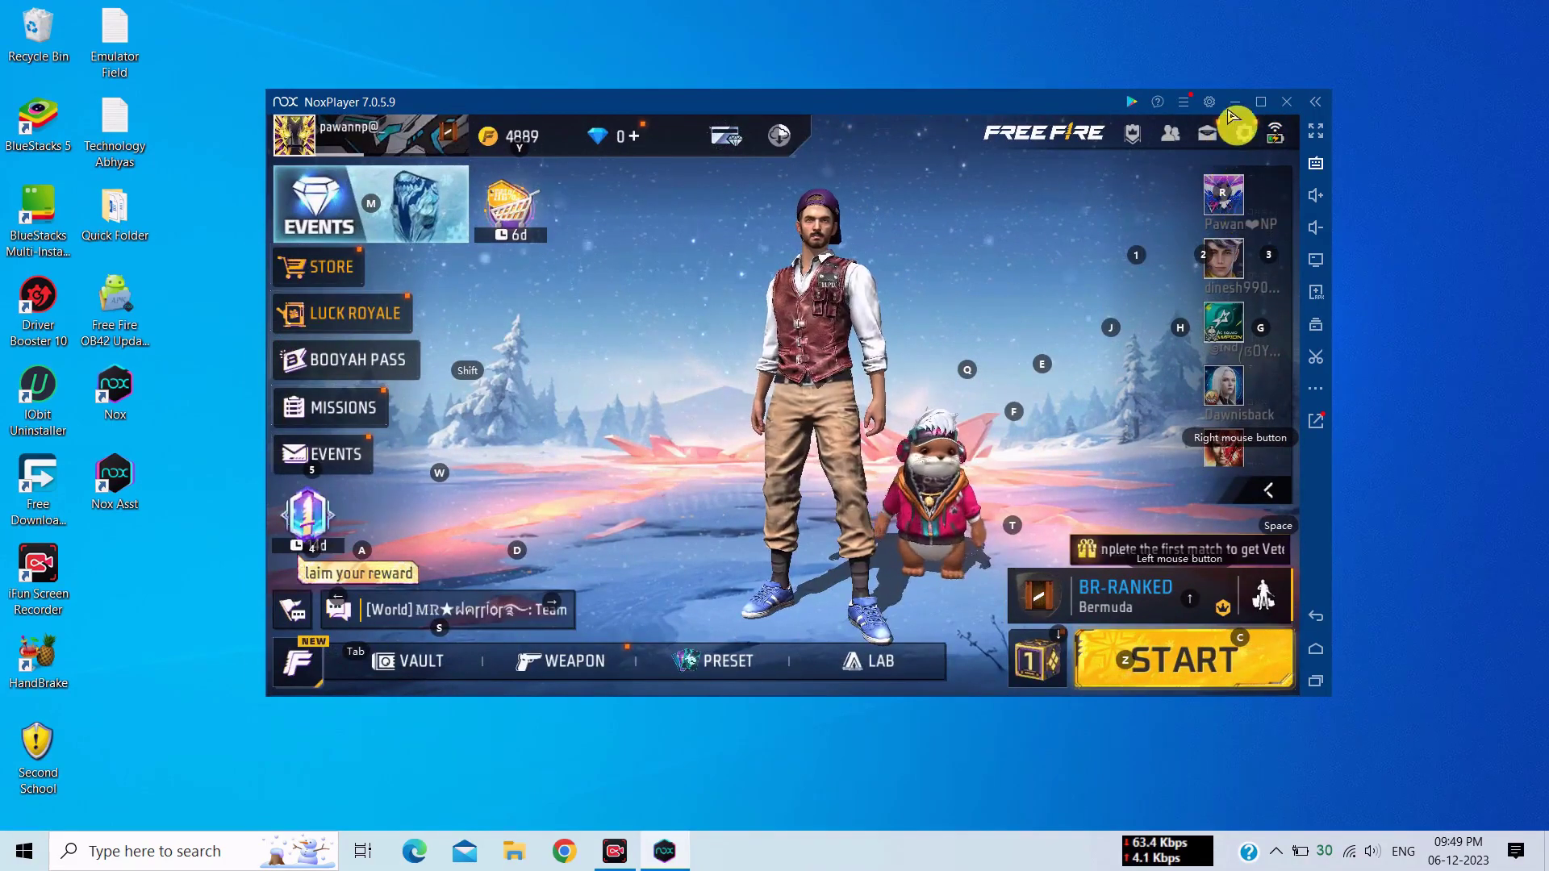
# Turn off Auto-Download Recommended Resources in the game's basic settings and review the sensitivity settings.
pyautogui.click(1240, 123)
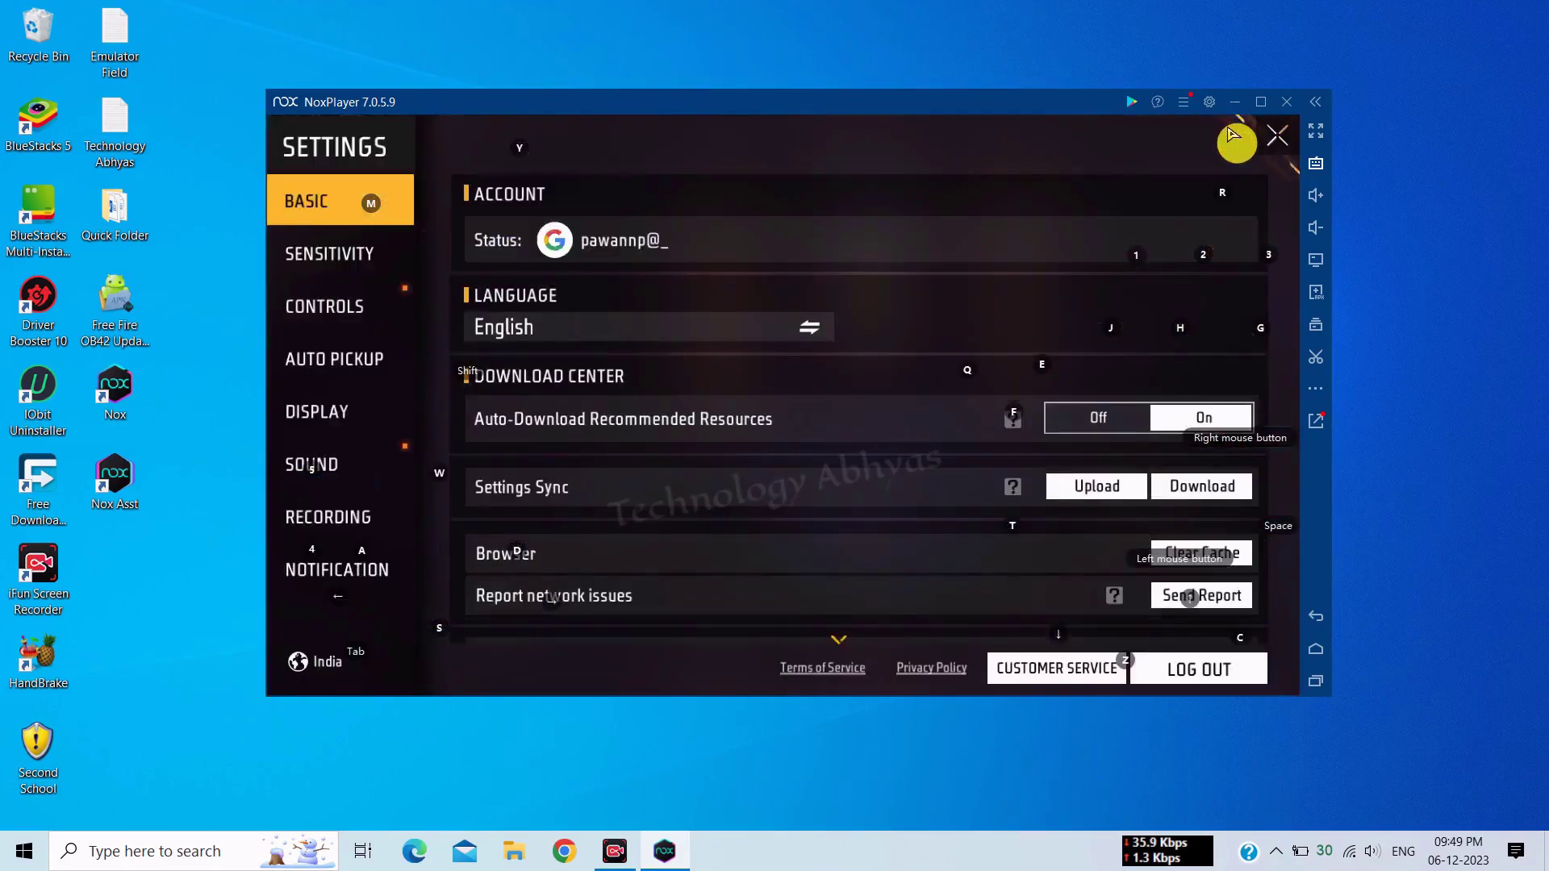
pyautogui.click(1061, 405)
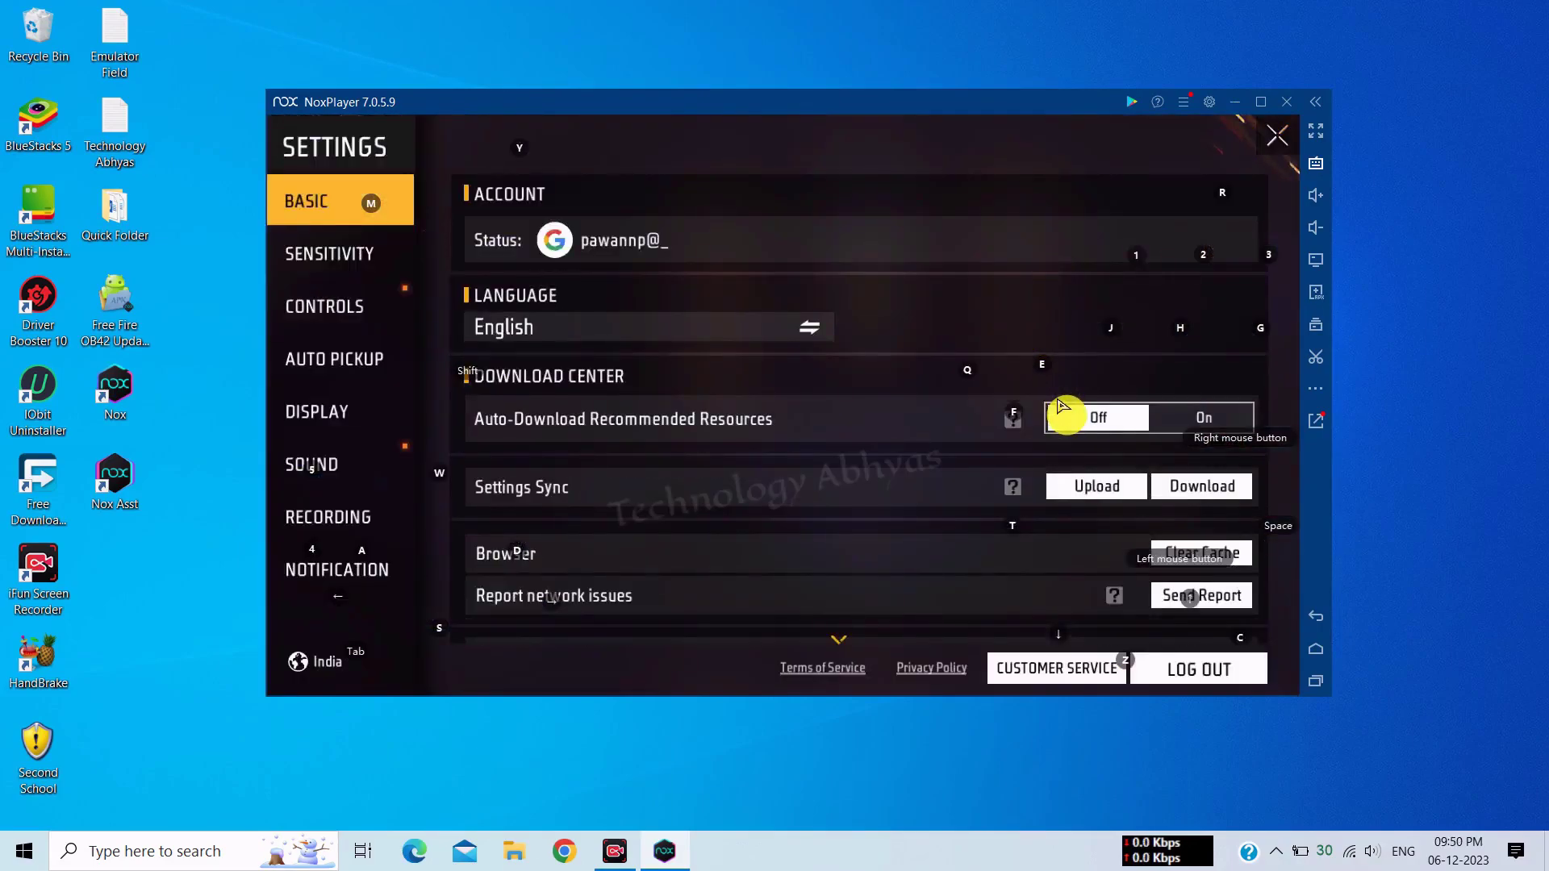
pyautogui.click(389, 248)
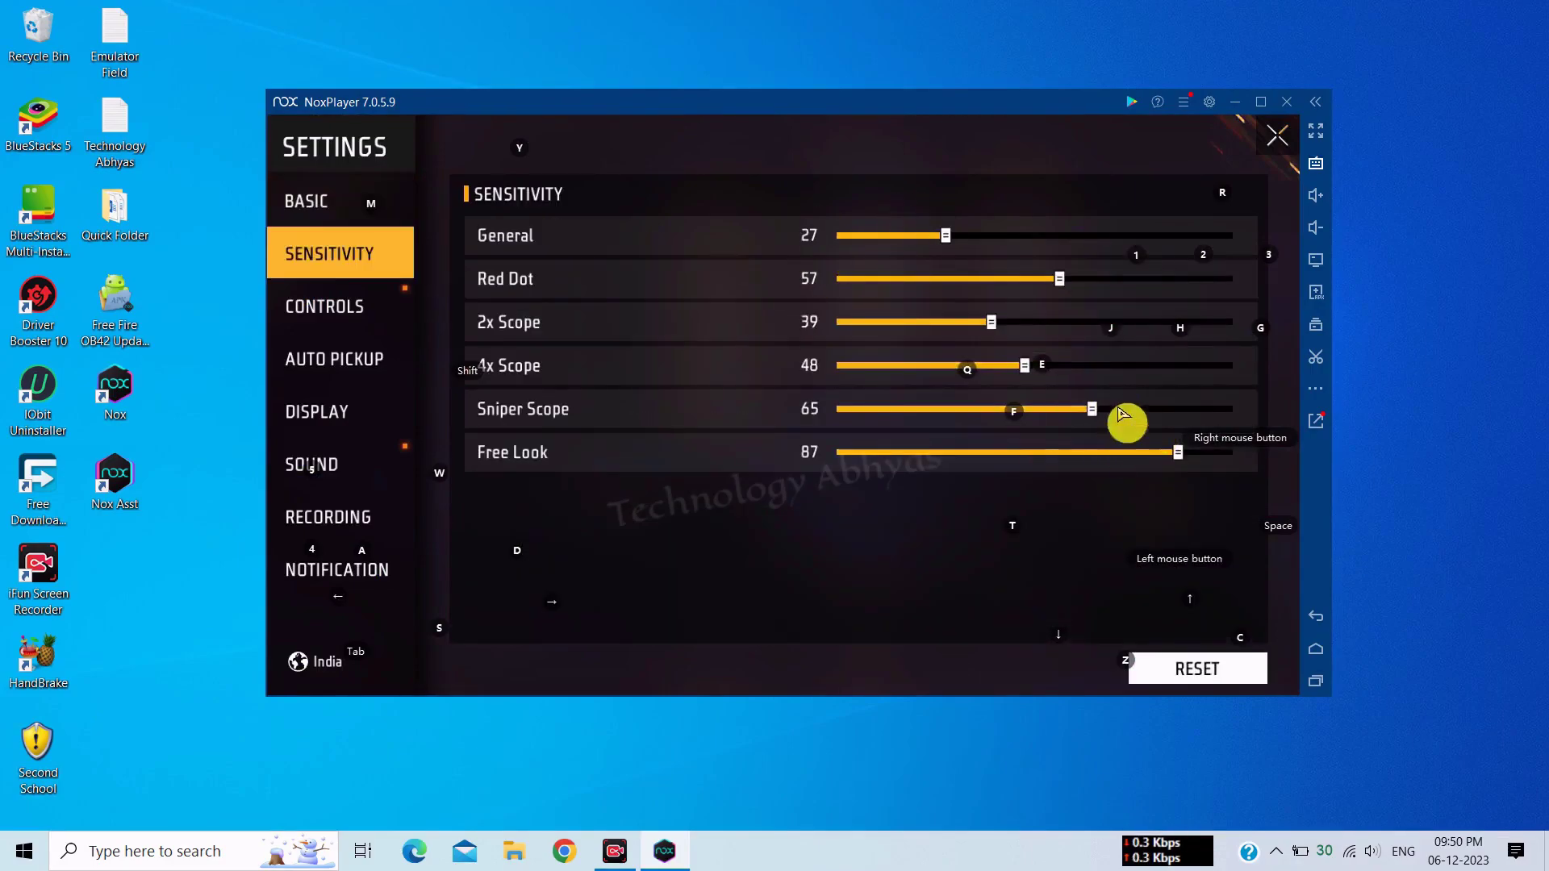
# Turn on Quick Weapon Switch, Quick Reload and Reload Progress on Crosshair in the game's control settings.
pyautogui.click(322, 305)
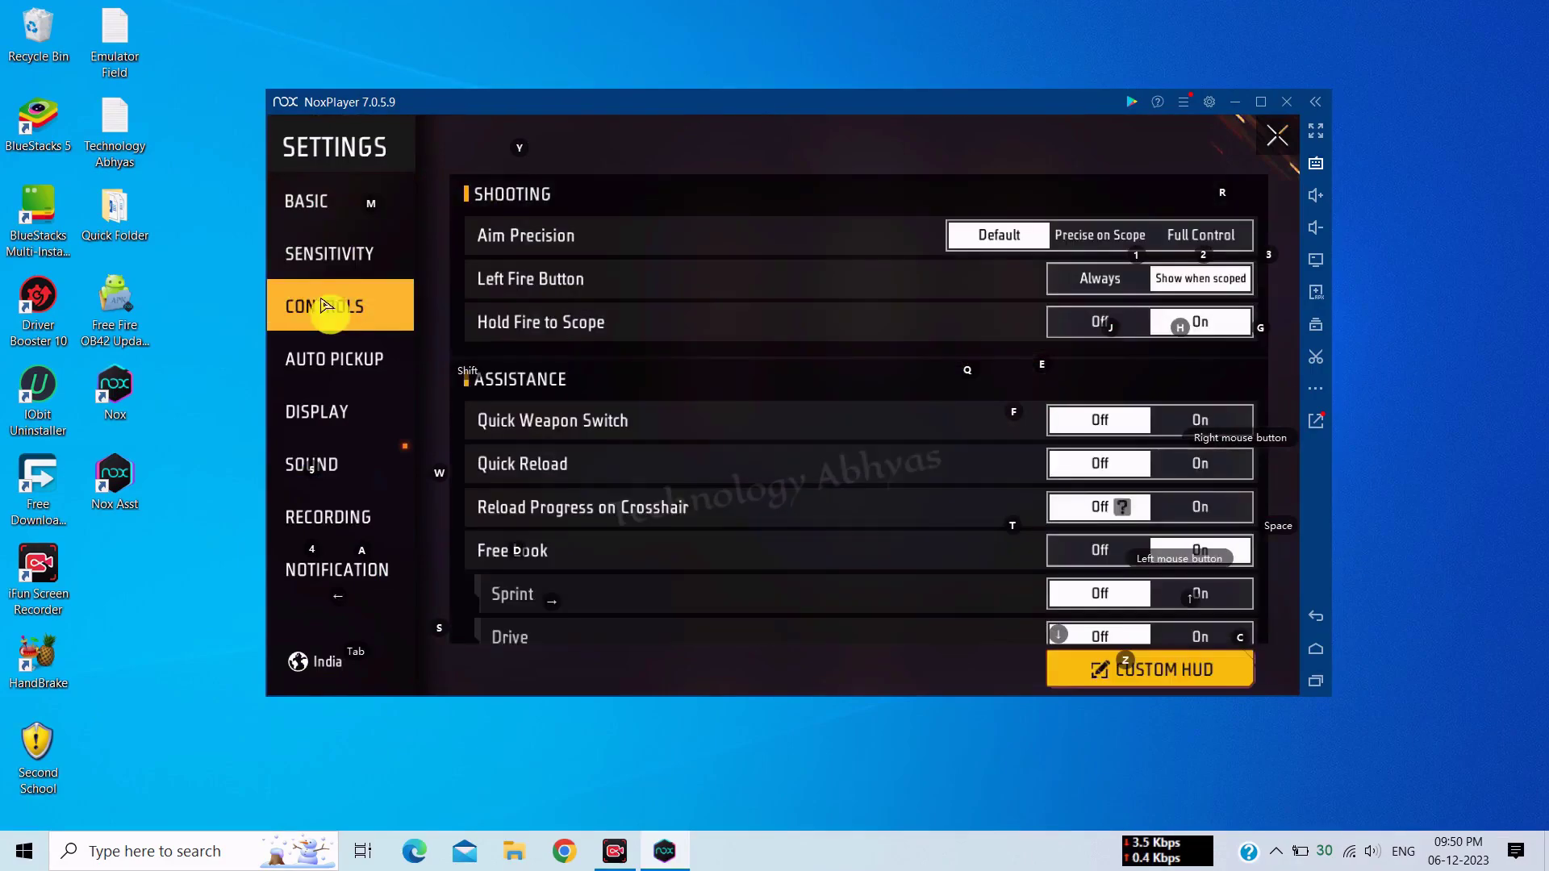
pyautogui.click(1195, 416)
pyautogui.click(1197, 462)
pyautogui.click(1194, 503)
# Turn on the Sprint and Drive options of Free Look, and enable Auto Switch Gun.
pyautogui.scroll(-3, 1164, 372)
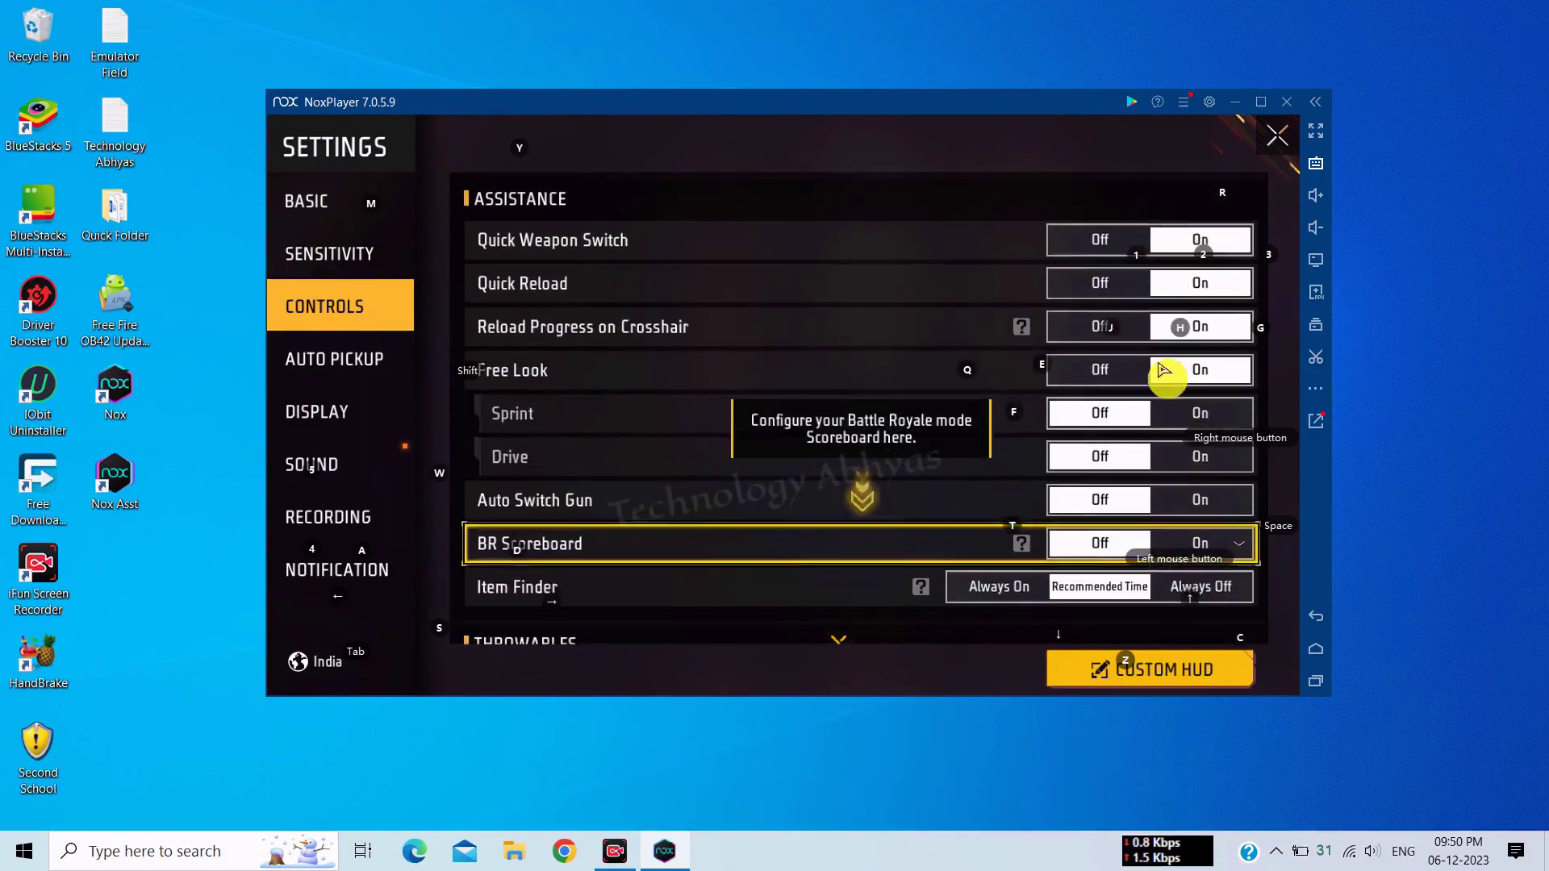
pyautogui.click(1194, 398)
pyautogui.click(1194, 442)
pyautogui.click(1195, 484)
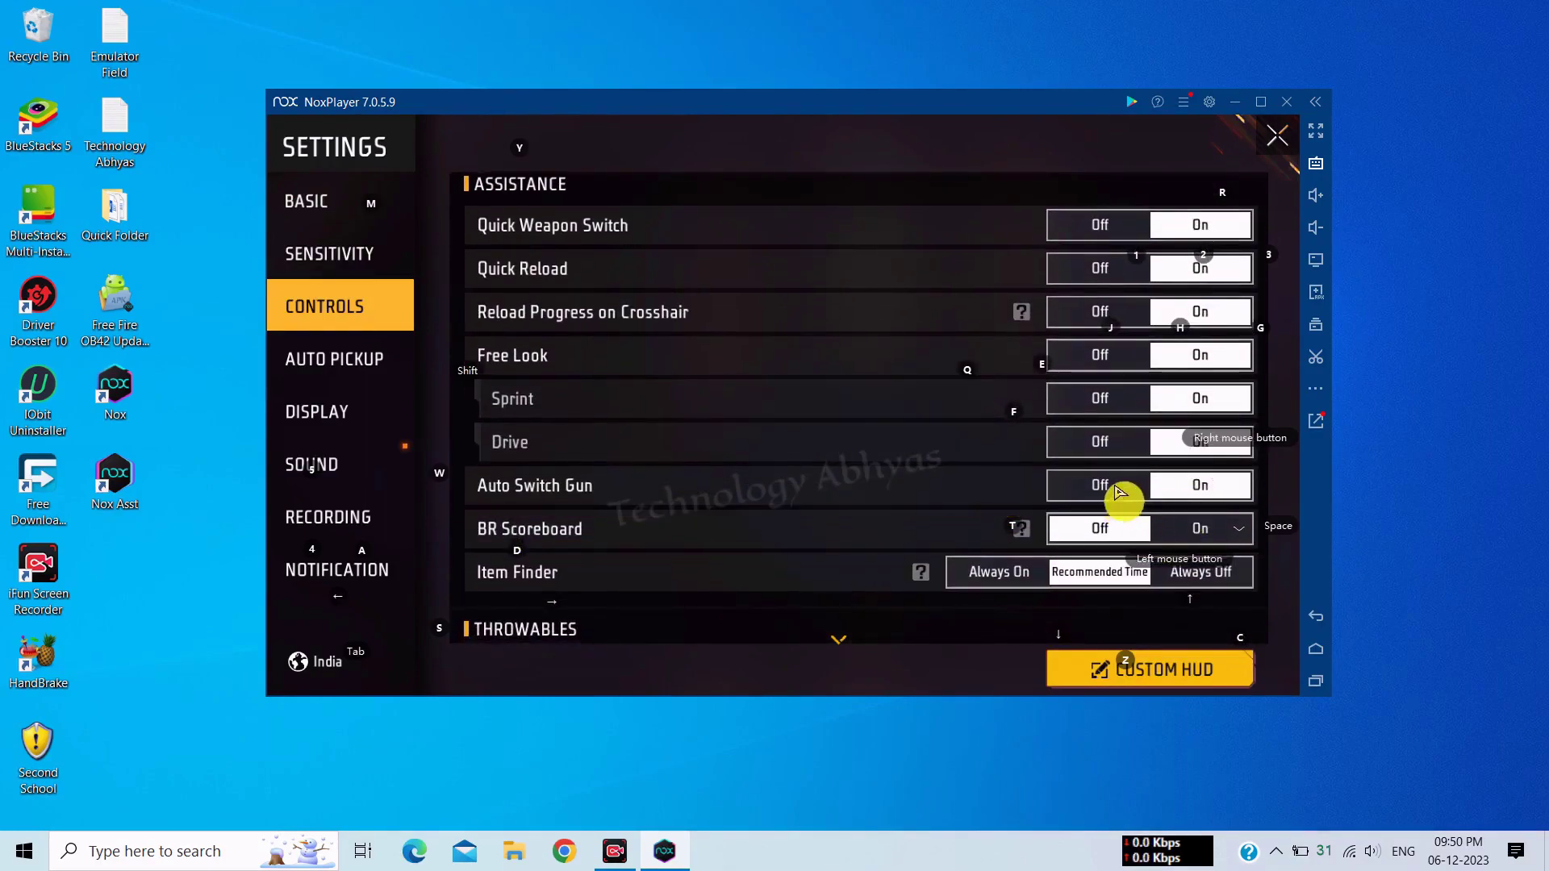
# Turn on BR Scoreboard and set Item Finder to Always On in the assistance controls.
pyautogui.scroll(-2, 1129, 452)
pyautogui.click(1190, 374)
pyautogui.click(984, 462)
pyautogui.scroll(-2, 1000, 387)
pyautogui.scroll(-3, 968, 339)
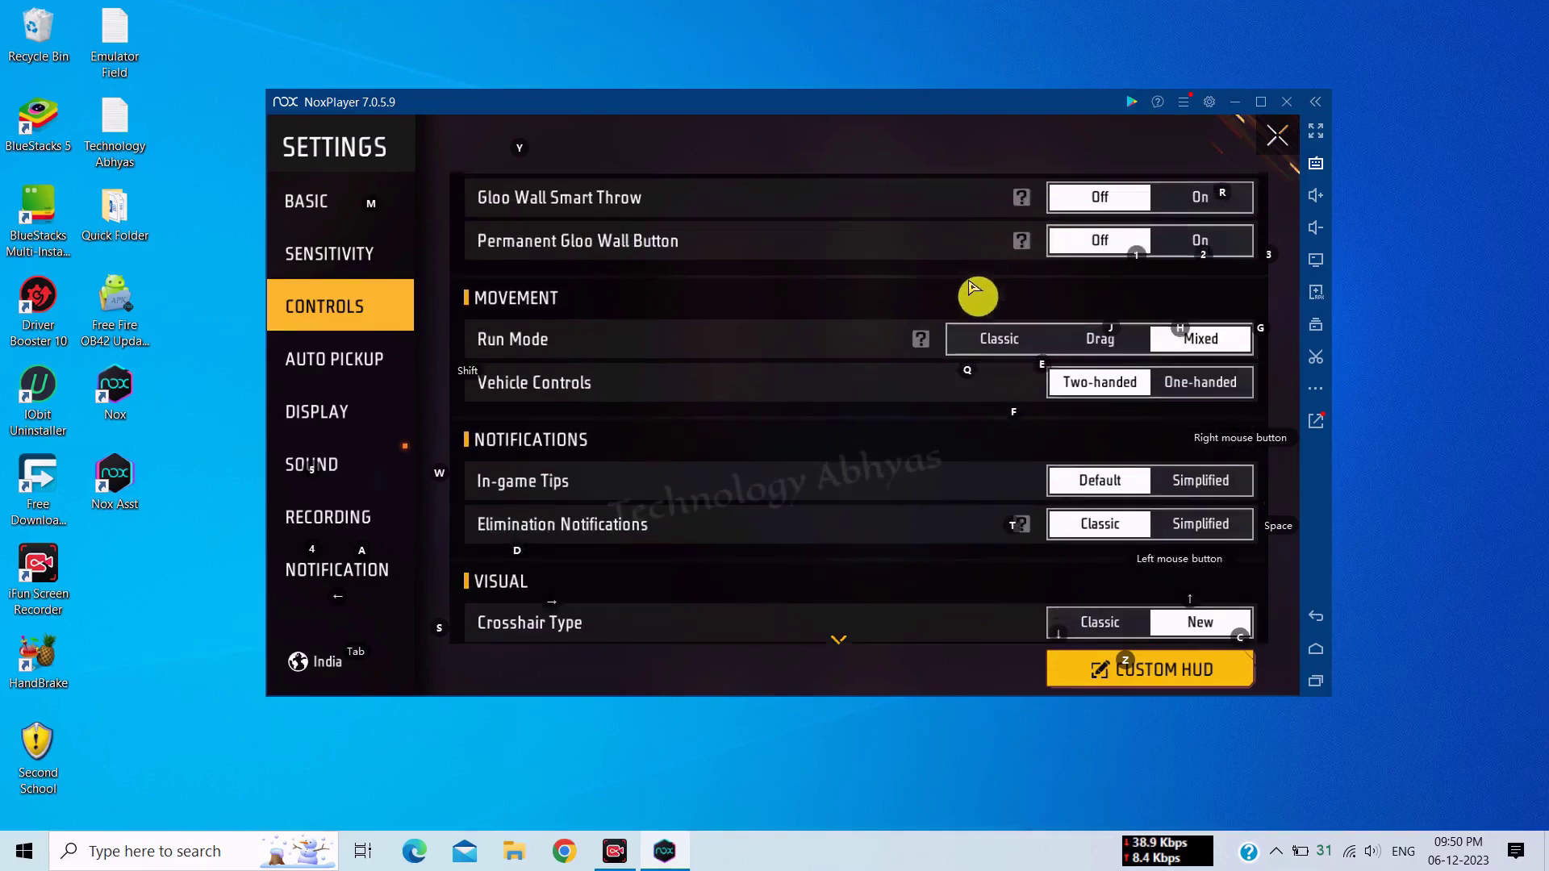
# Set Run Mode to Classic and Damage Indicator to New in the game's control settings.
pyautogui.click(980, 337)
pyautogui.scroll(-3, 971, 373)
pyautogui.click(1200, 511)
# Review the Auto Pickup settings, including Team Clash Modes, plus the Display, Sound, Recording and Notification settings.
pyautogui.click(327, 360)
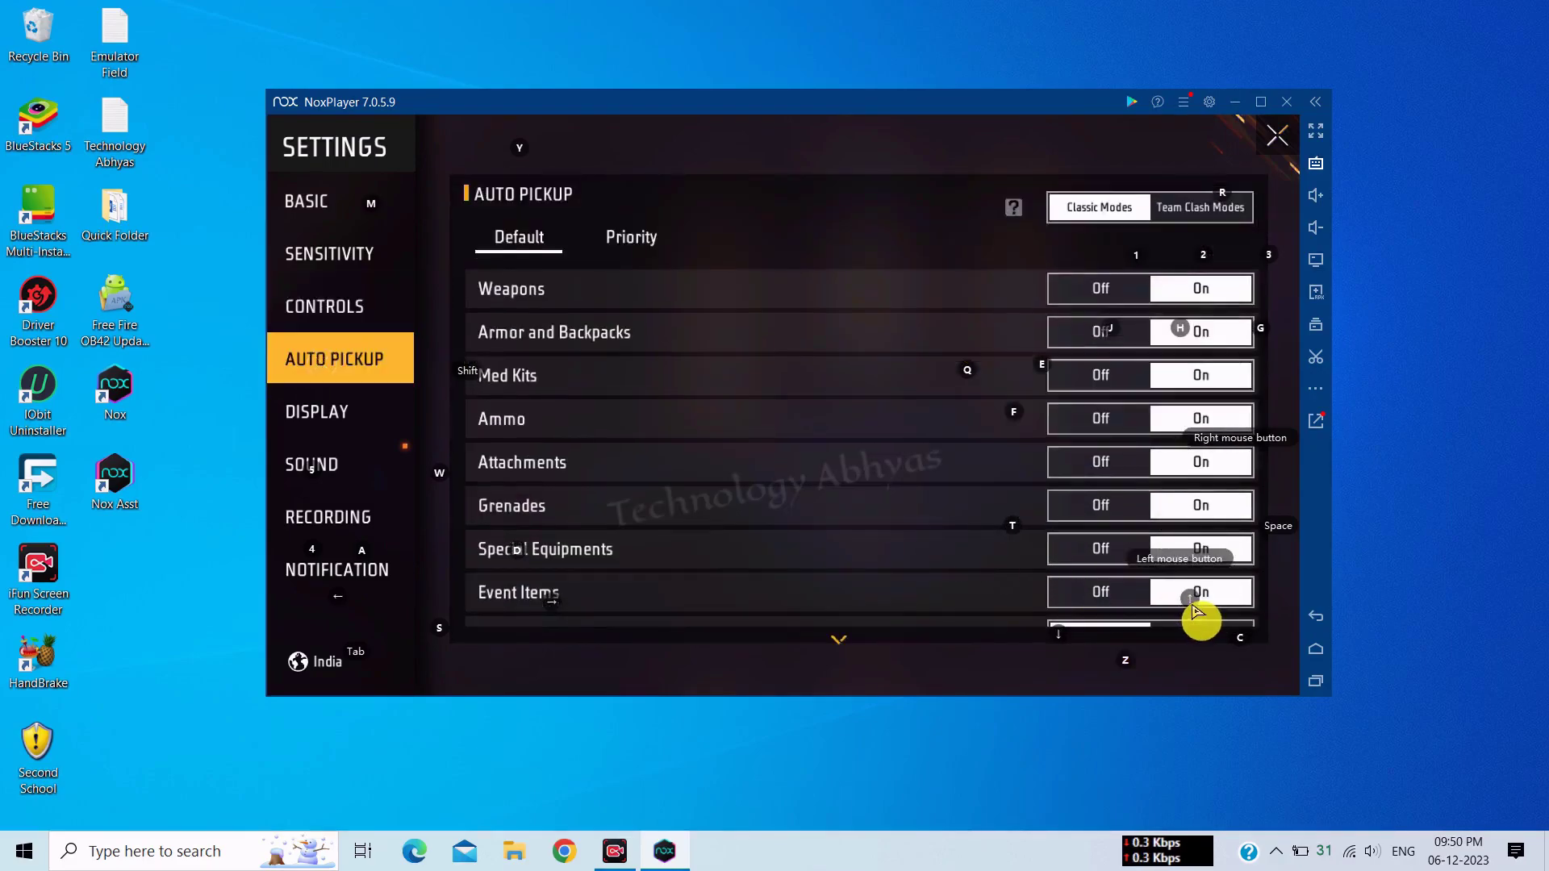
pyautogui.click(1201, 207)
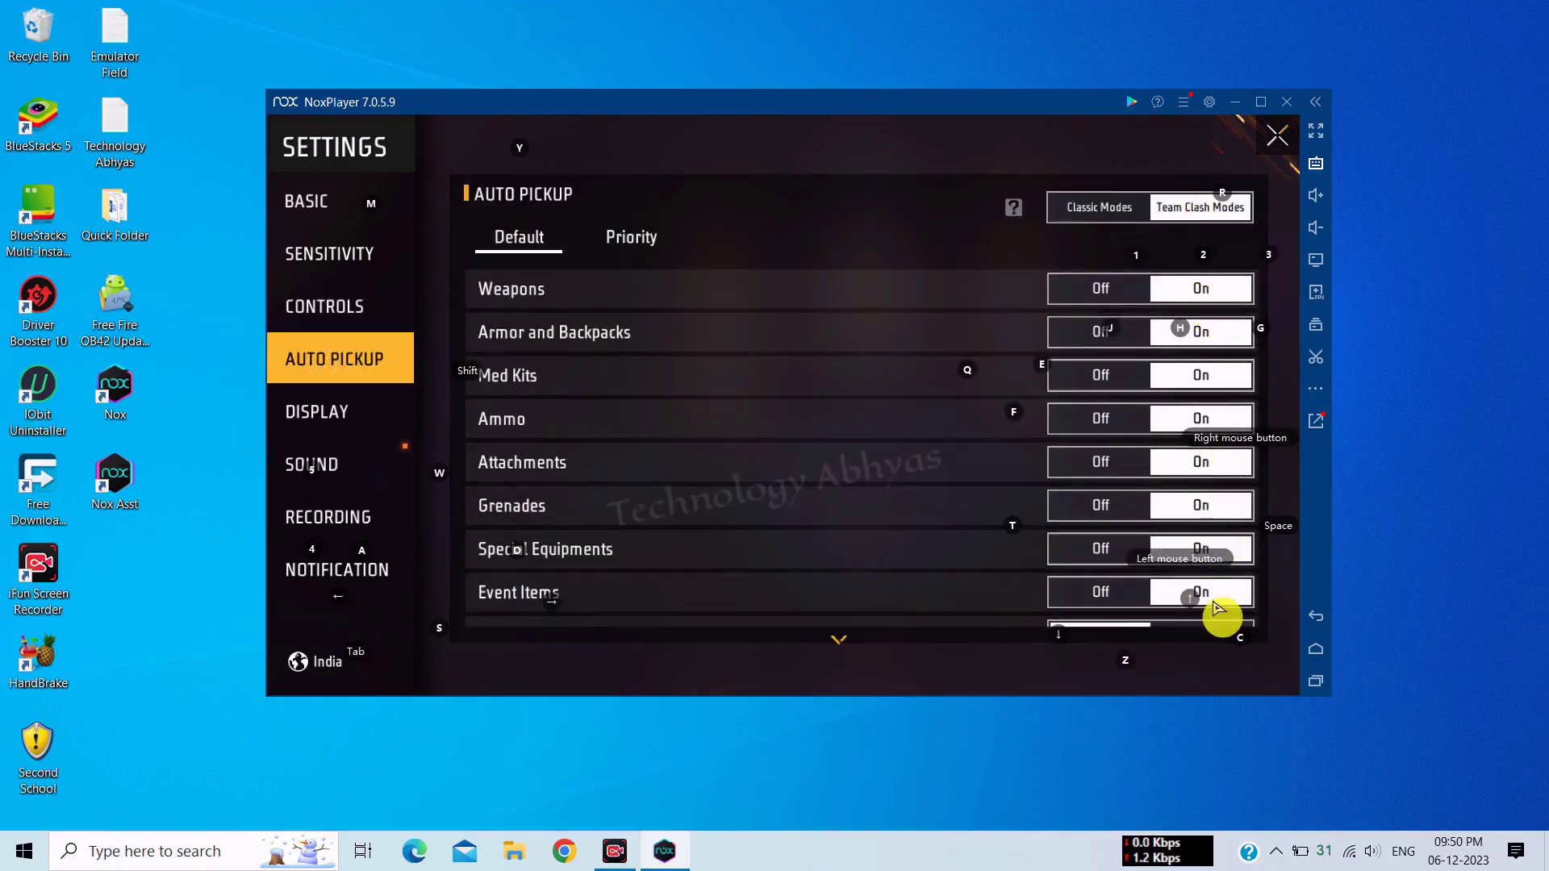
pyautogui.click(306, 412)
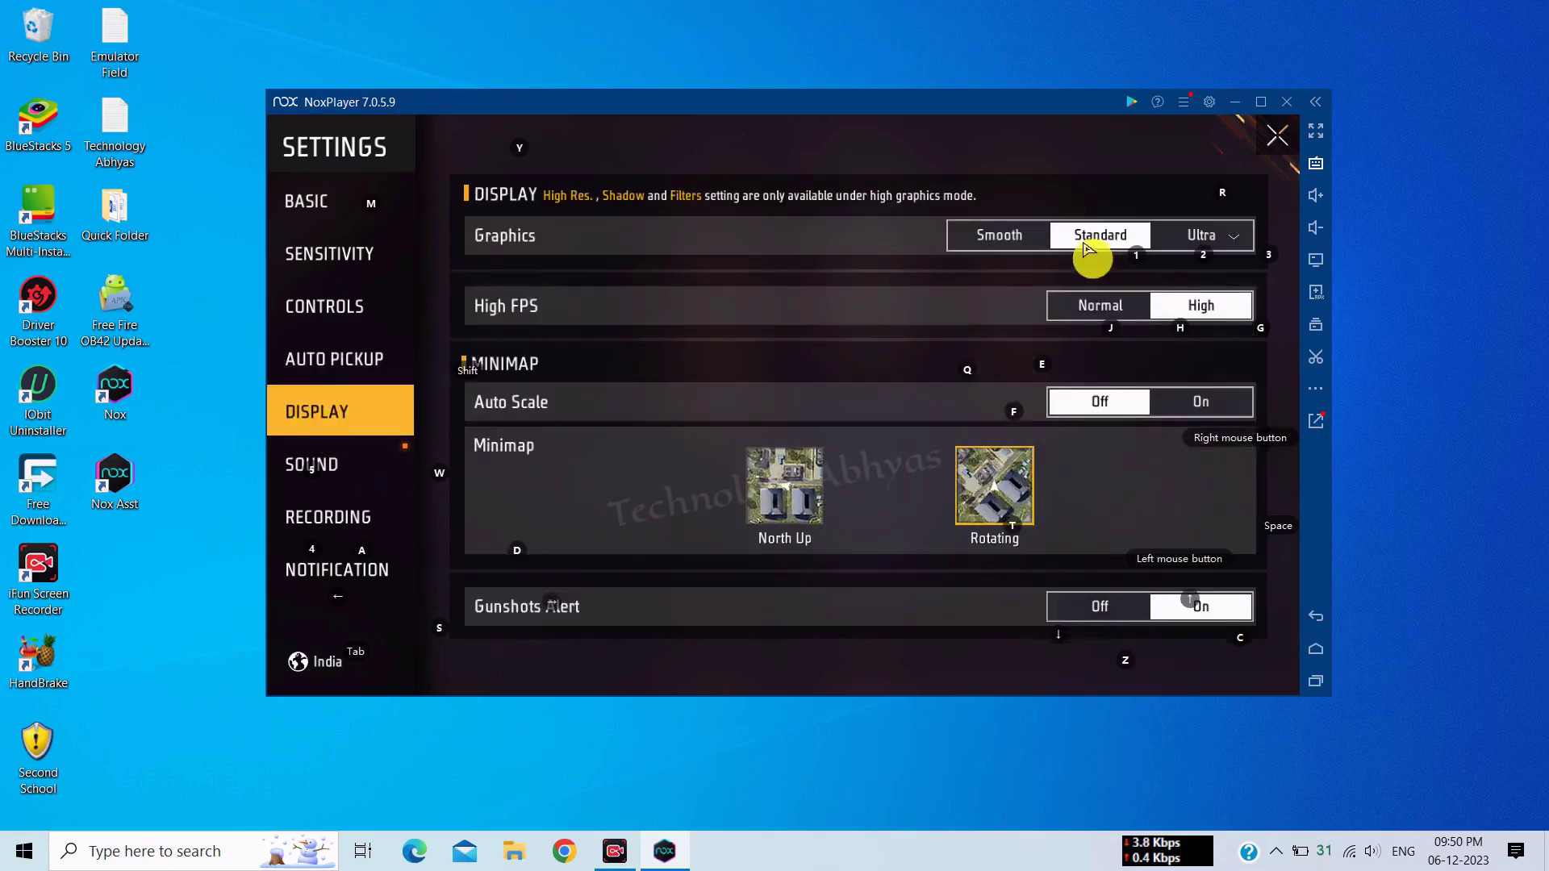
pyautogui.click(379, 456)
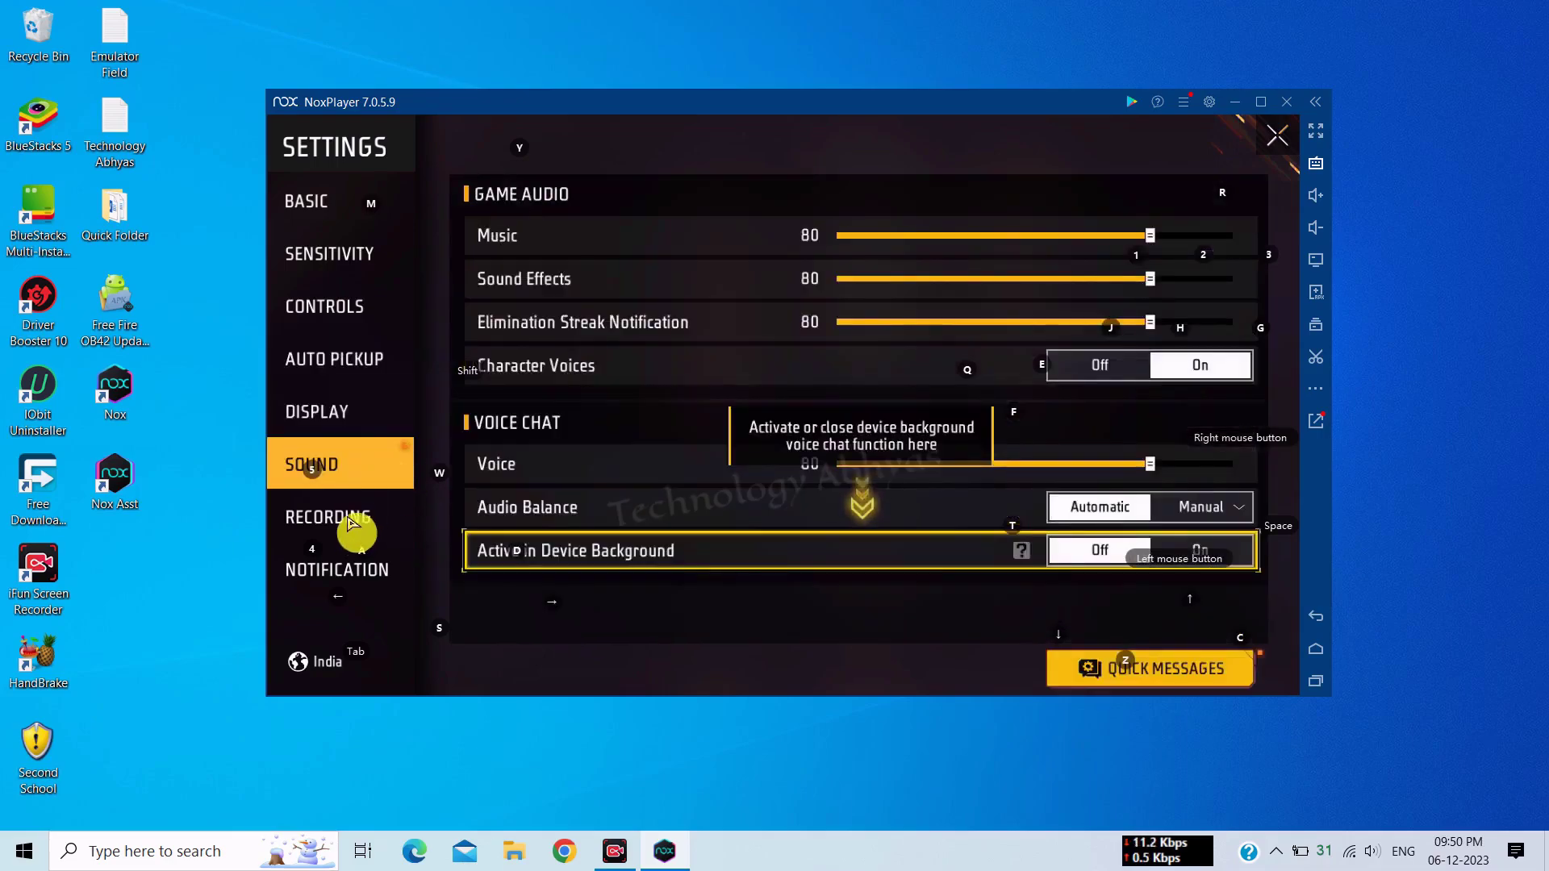
pyautogui.click(345, 520)
pyautogui.click(339, 569)
# Open the game's custom HUD layout from the control settings and bring up the emulator's keyboard mapping editor over it.
pyautogui.click(327, 311)
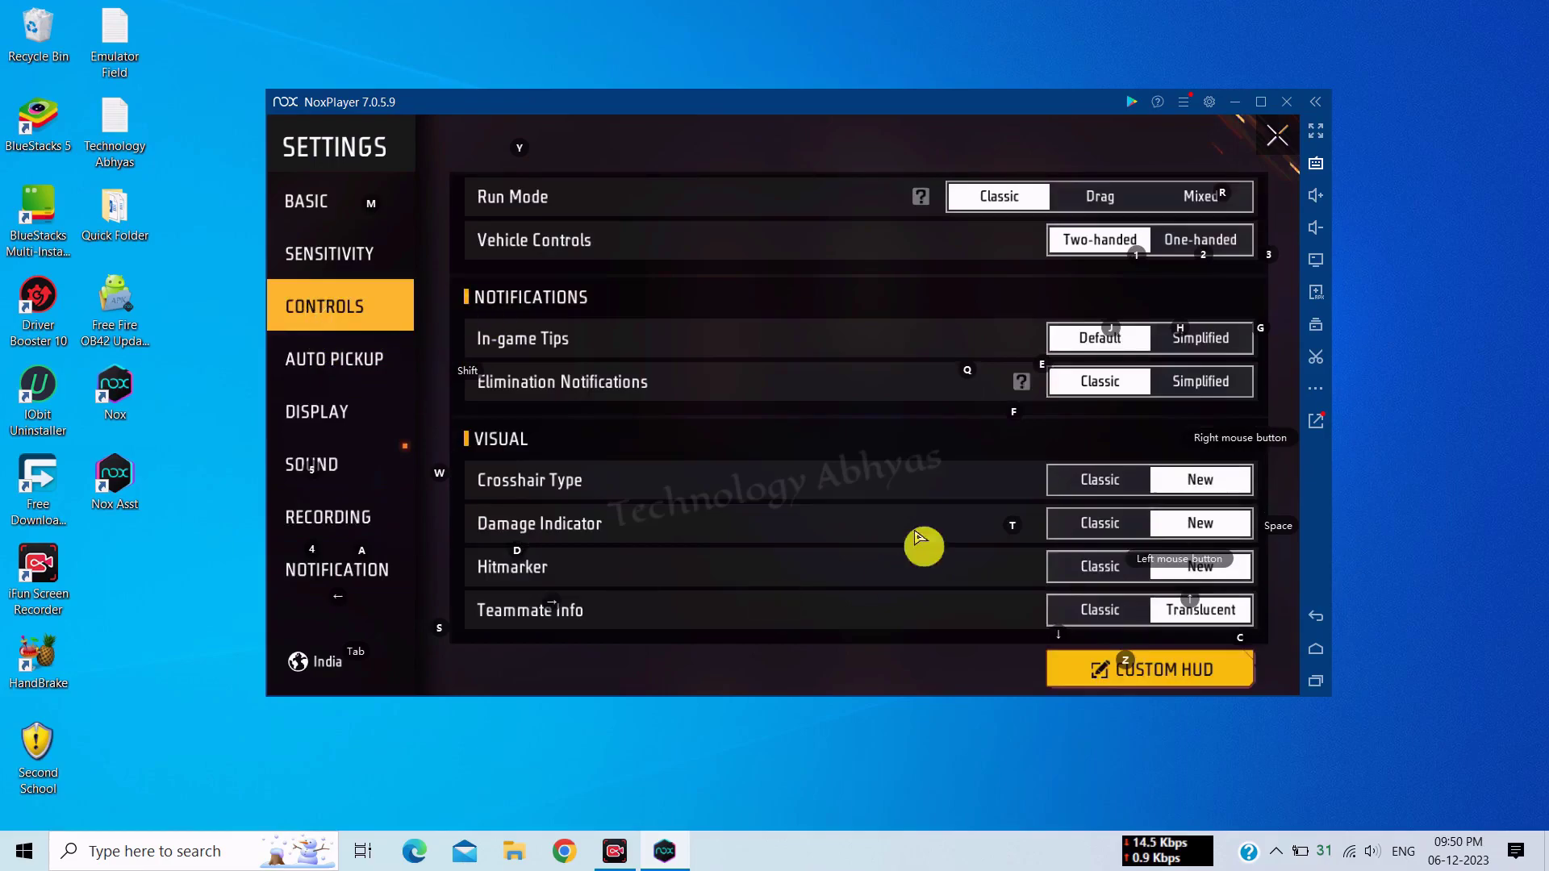
pyautogui.click(1121, 657)
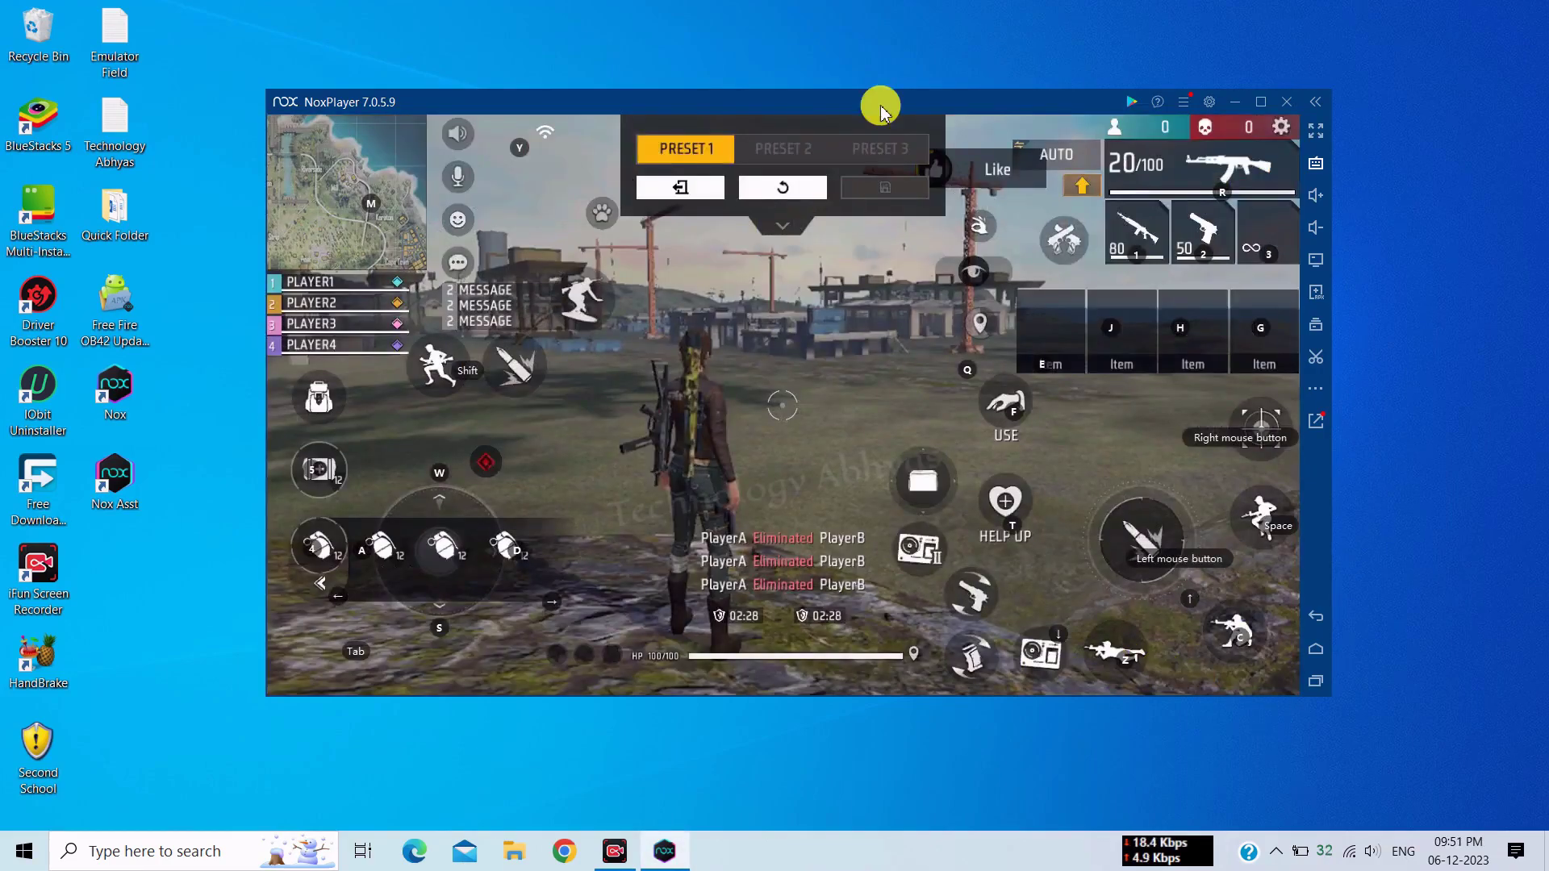
pyautogui.moveTo(862, 104); pyautogui.dragTo(837, 104)
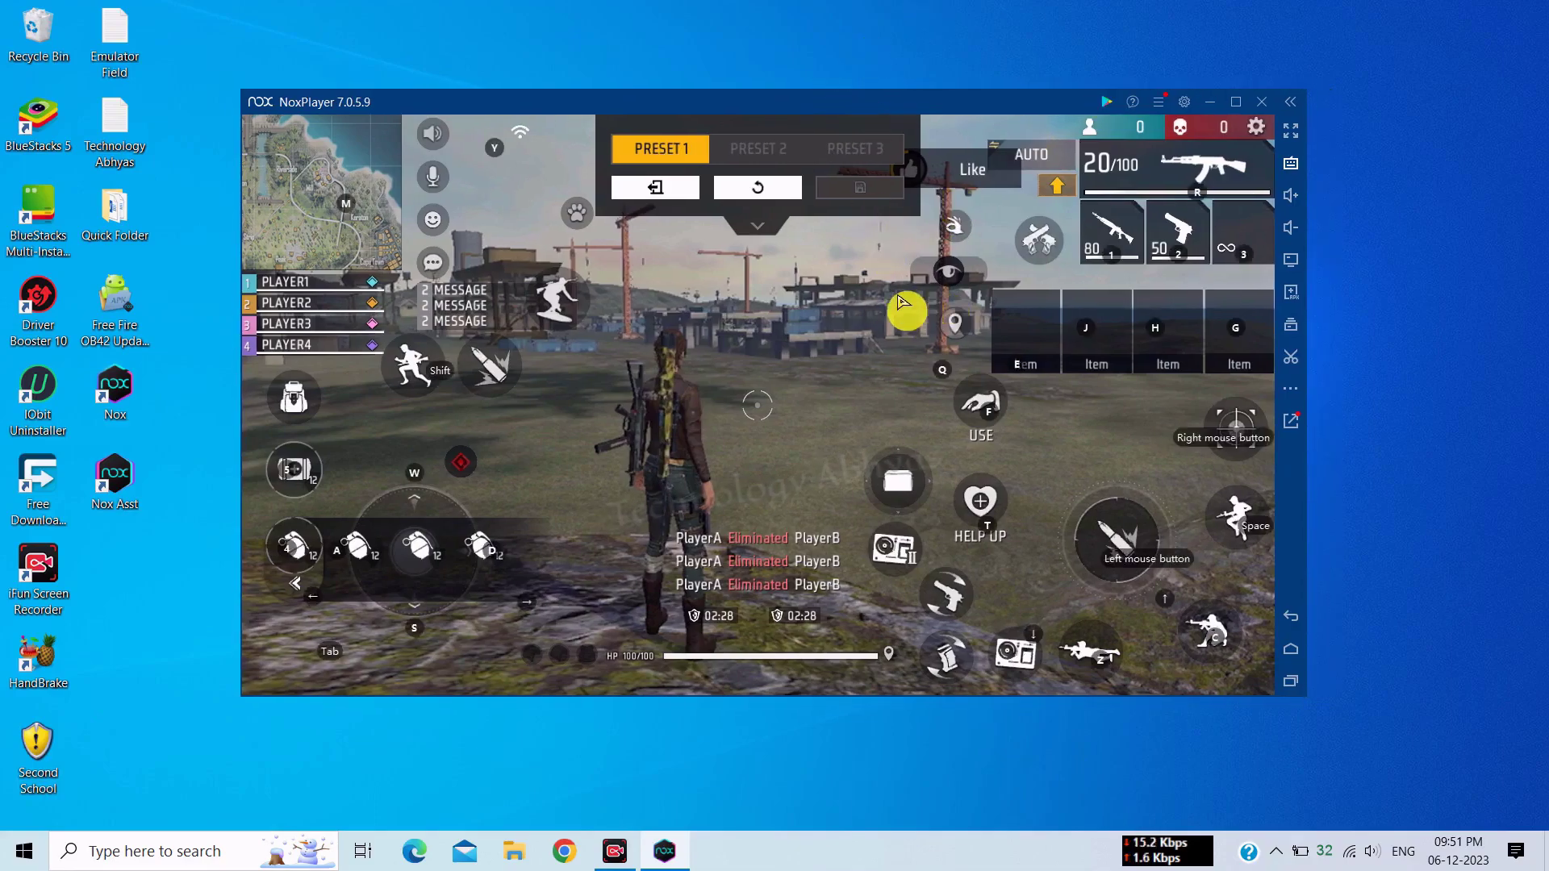
pyautogui.click(1291, 165)
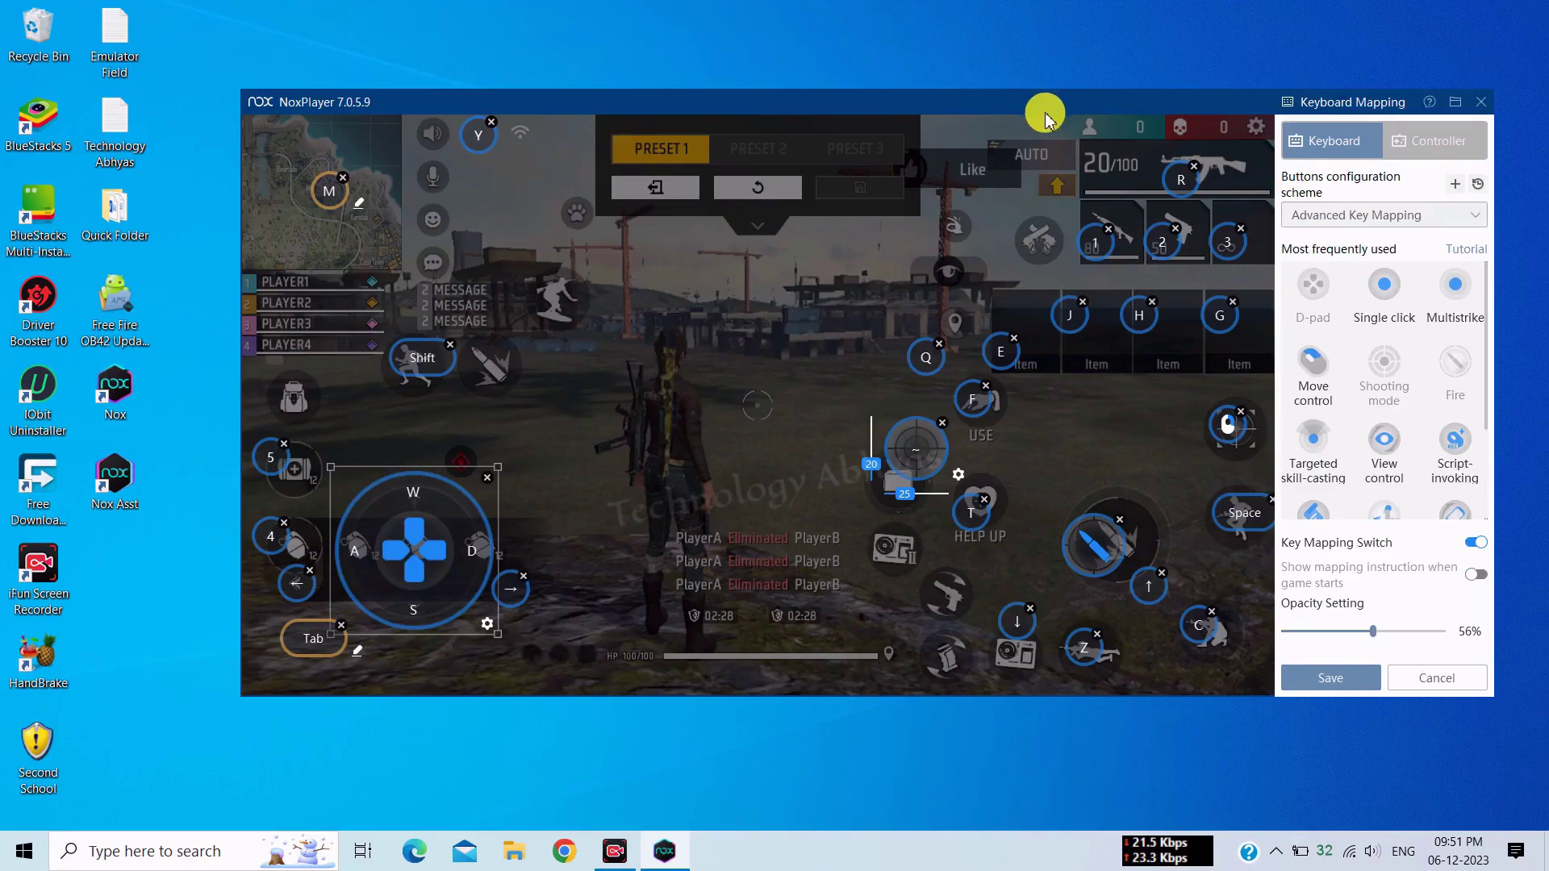
pyautogui.moveTo(1044, 110); pyautogui.dragTo(1020, 101)
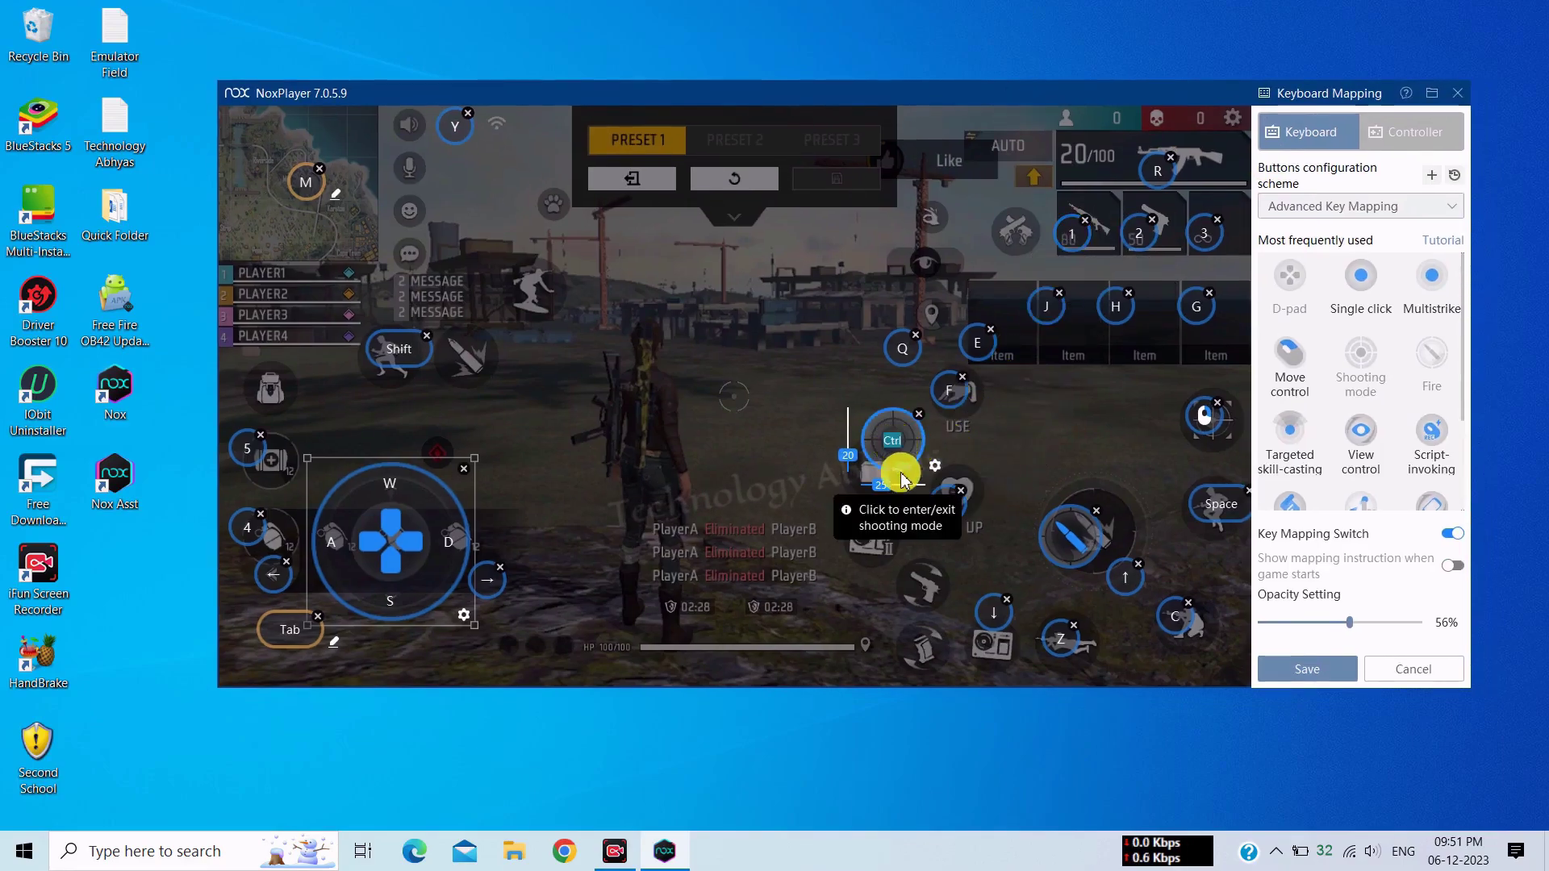
# Assign Ctrl to the shooting mode control and align the key markers, including X, Tab and Ctrl, with the HUD layout.
pyautogui.press('ctrl')
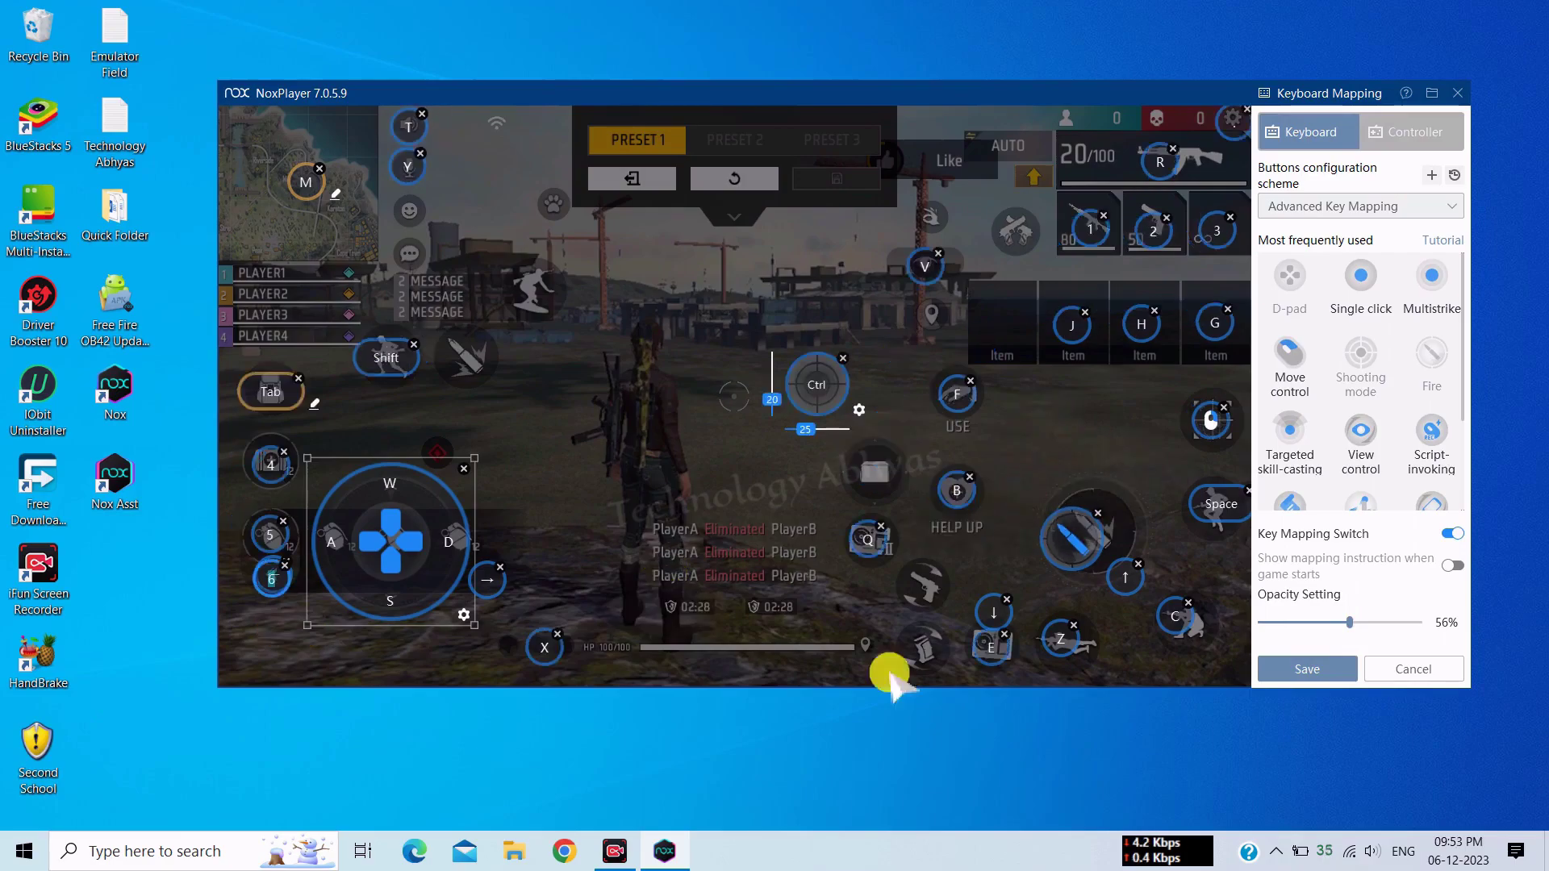
pyautogui.moveTo(544, 647); pyautogui.dragTo(538, 648)
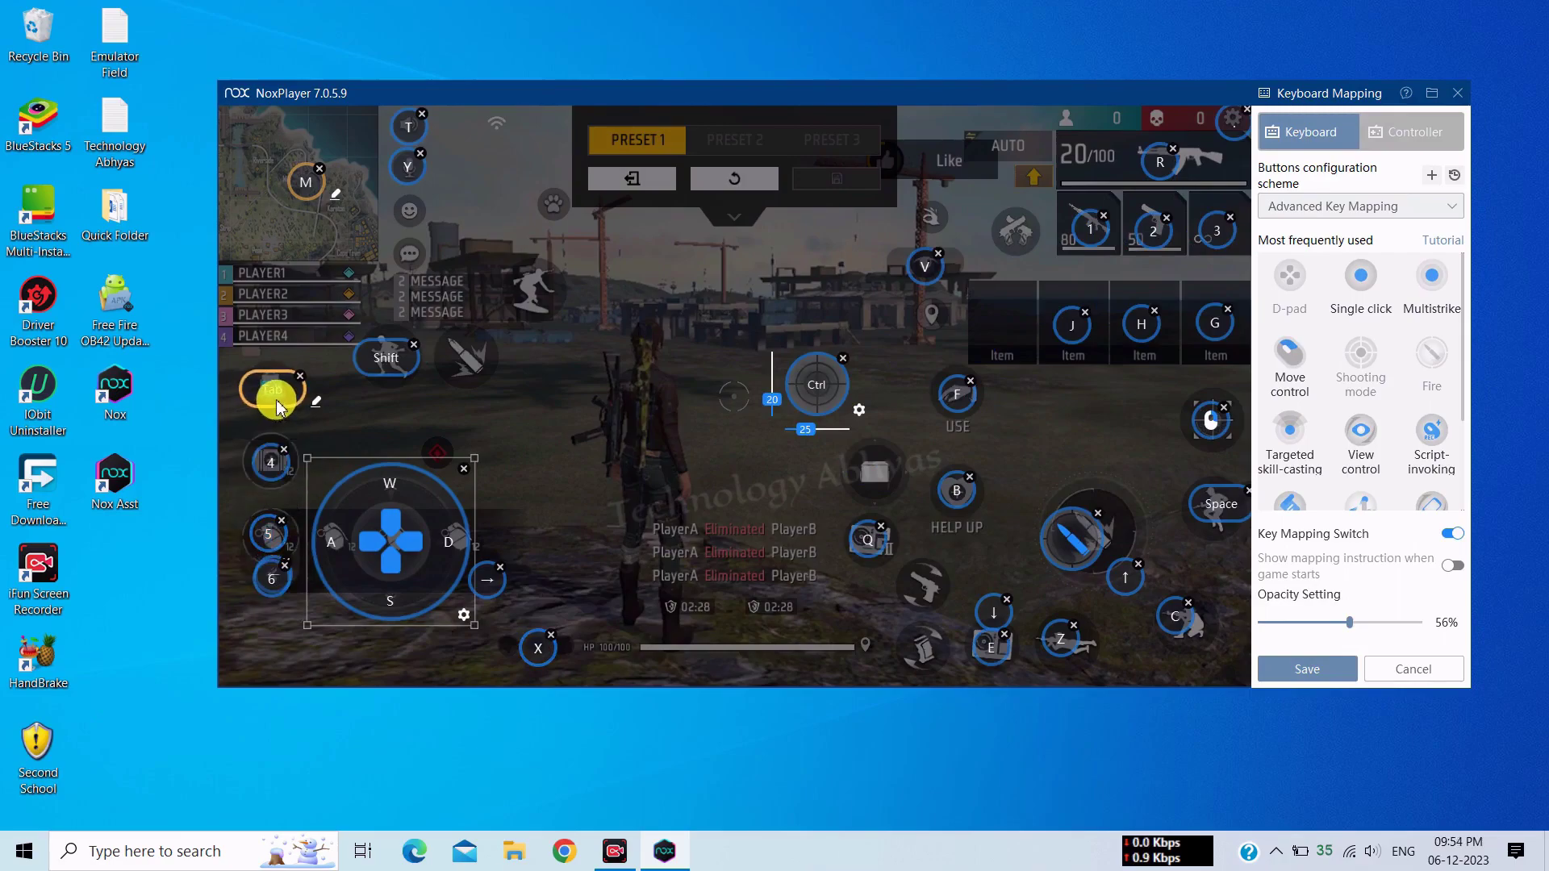
pyautogui.moveTo(813, 385); pyautogui.dragTo(806, 385)
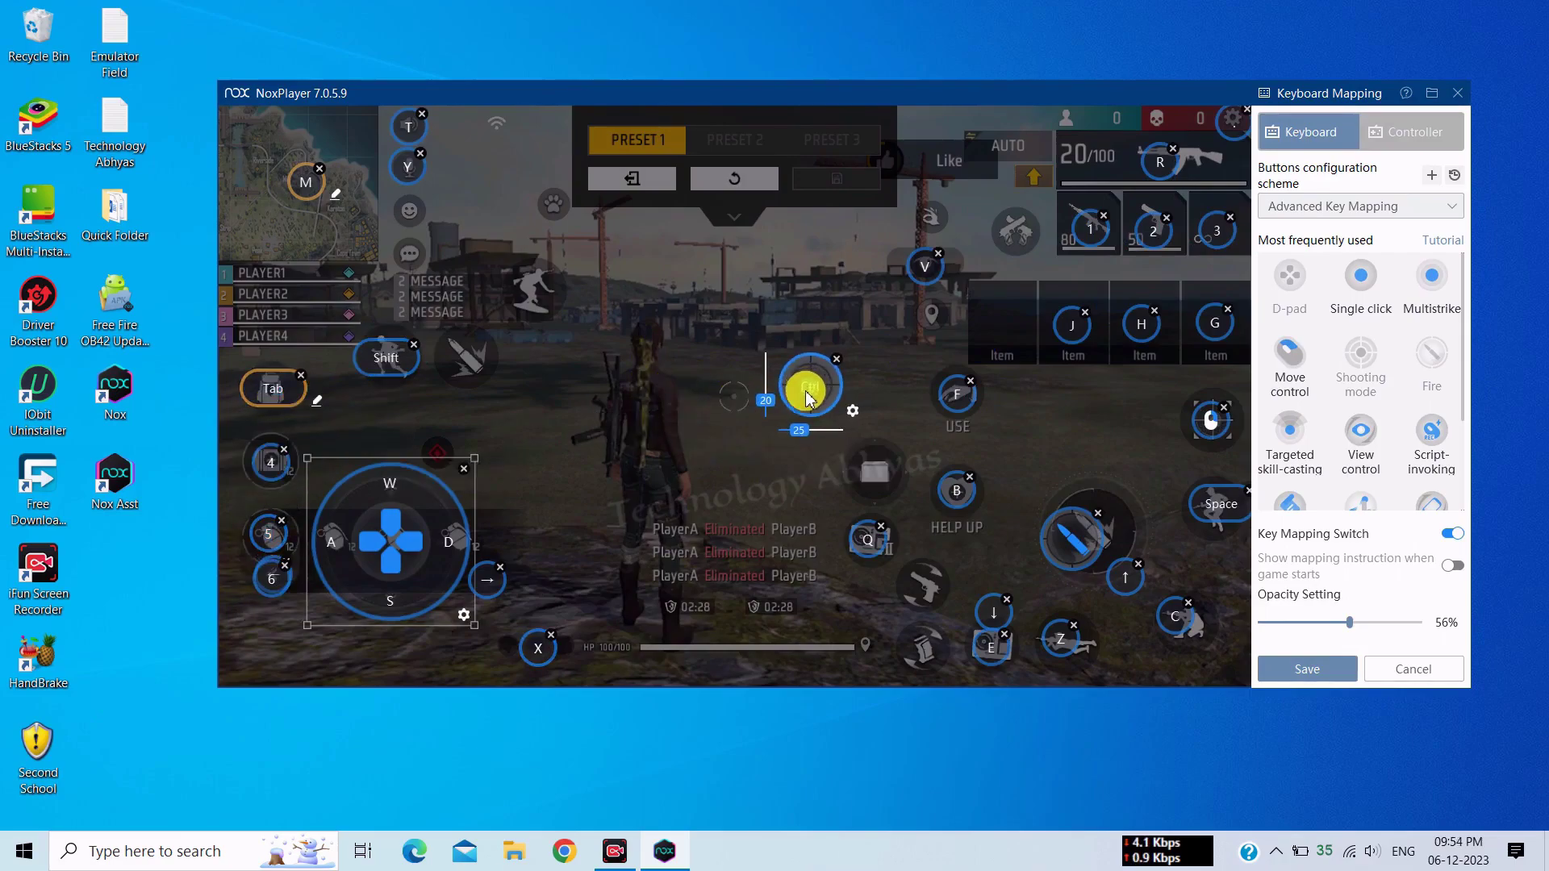
# Set both shooting mode sensitivities to 40 and the key opacity to 28%, and save the key mapping.
pyautogui.click(764, 402)
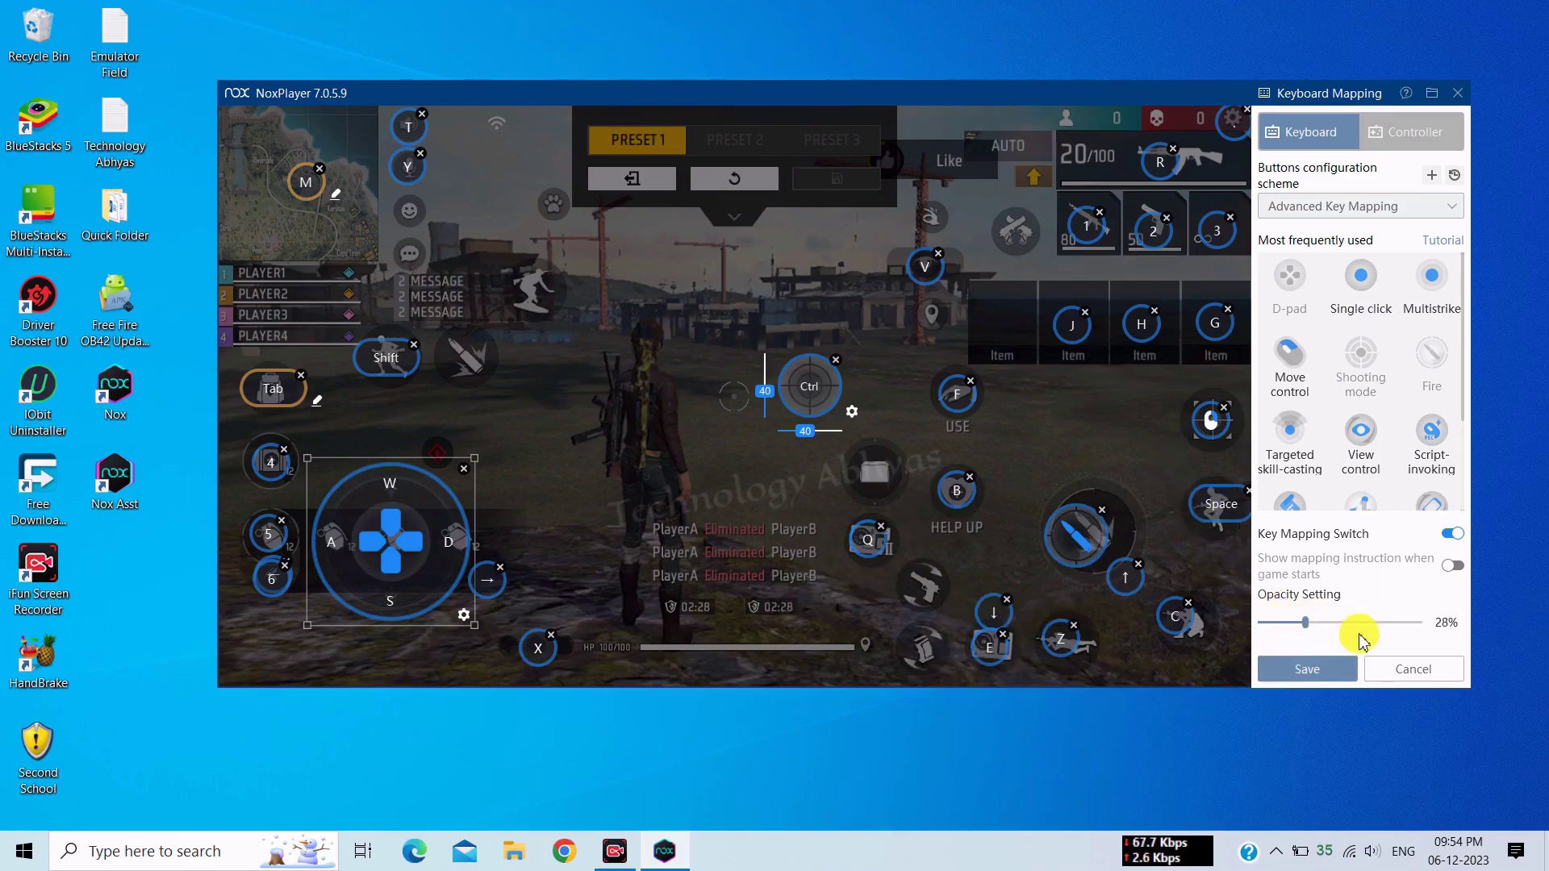
pyautogui.click(1313, 675)
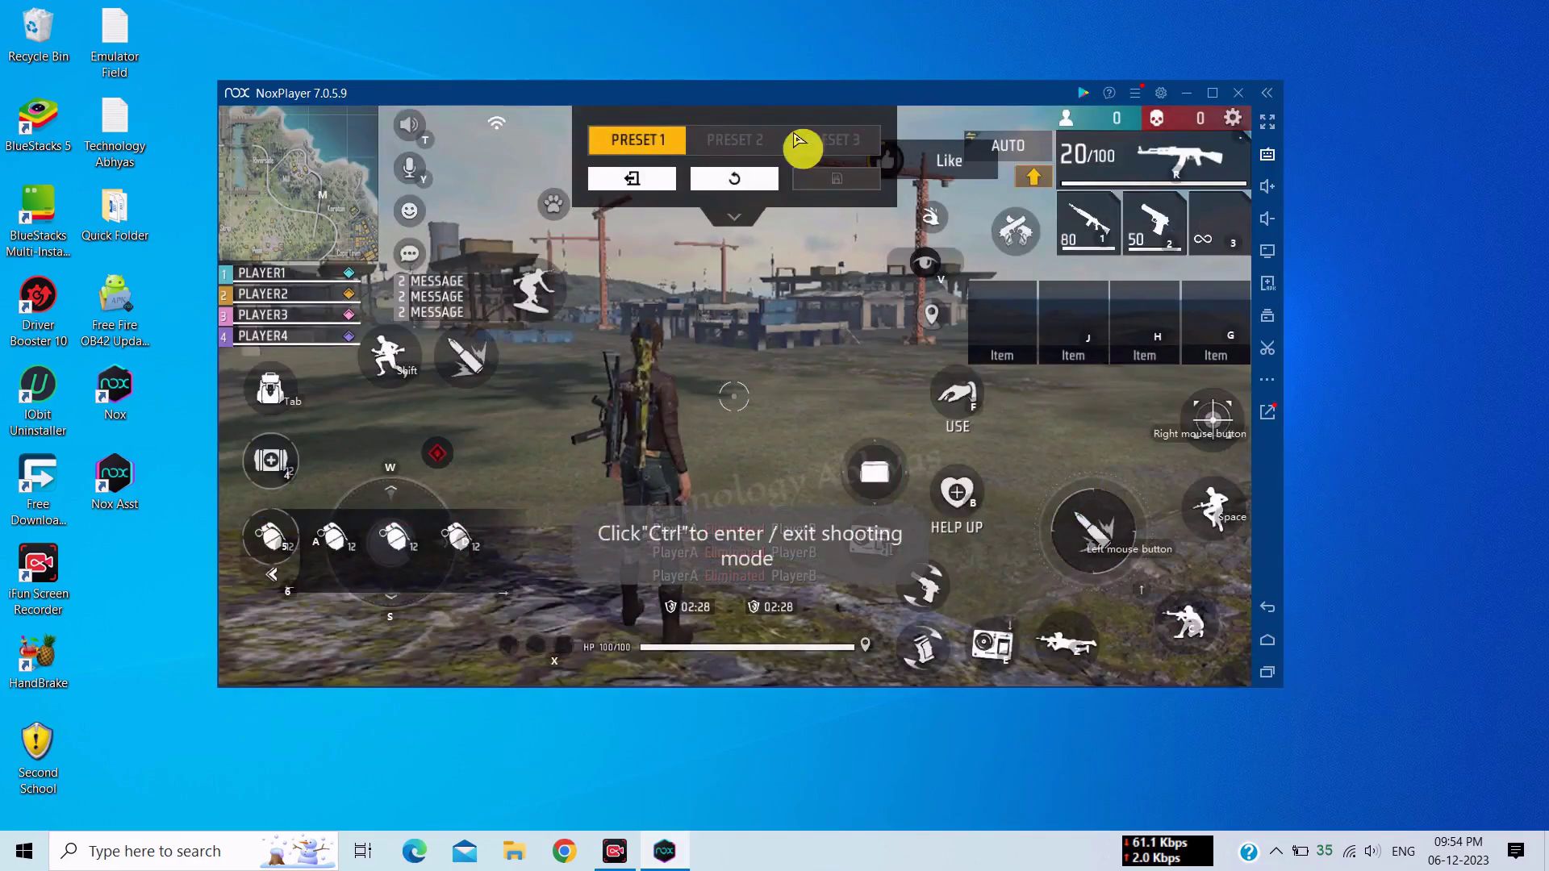
# Exit the custom HUD layout and close the game settings to return to the lobby.
pyautogui.click(628, 172)
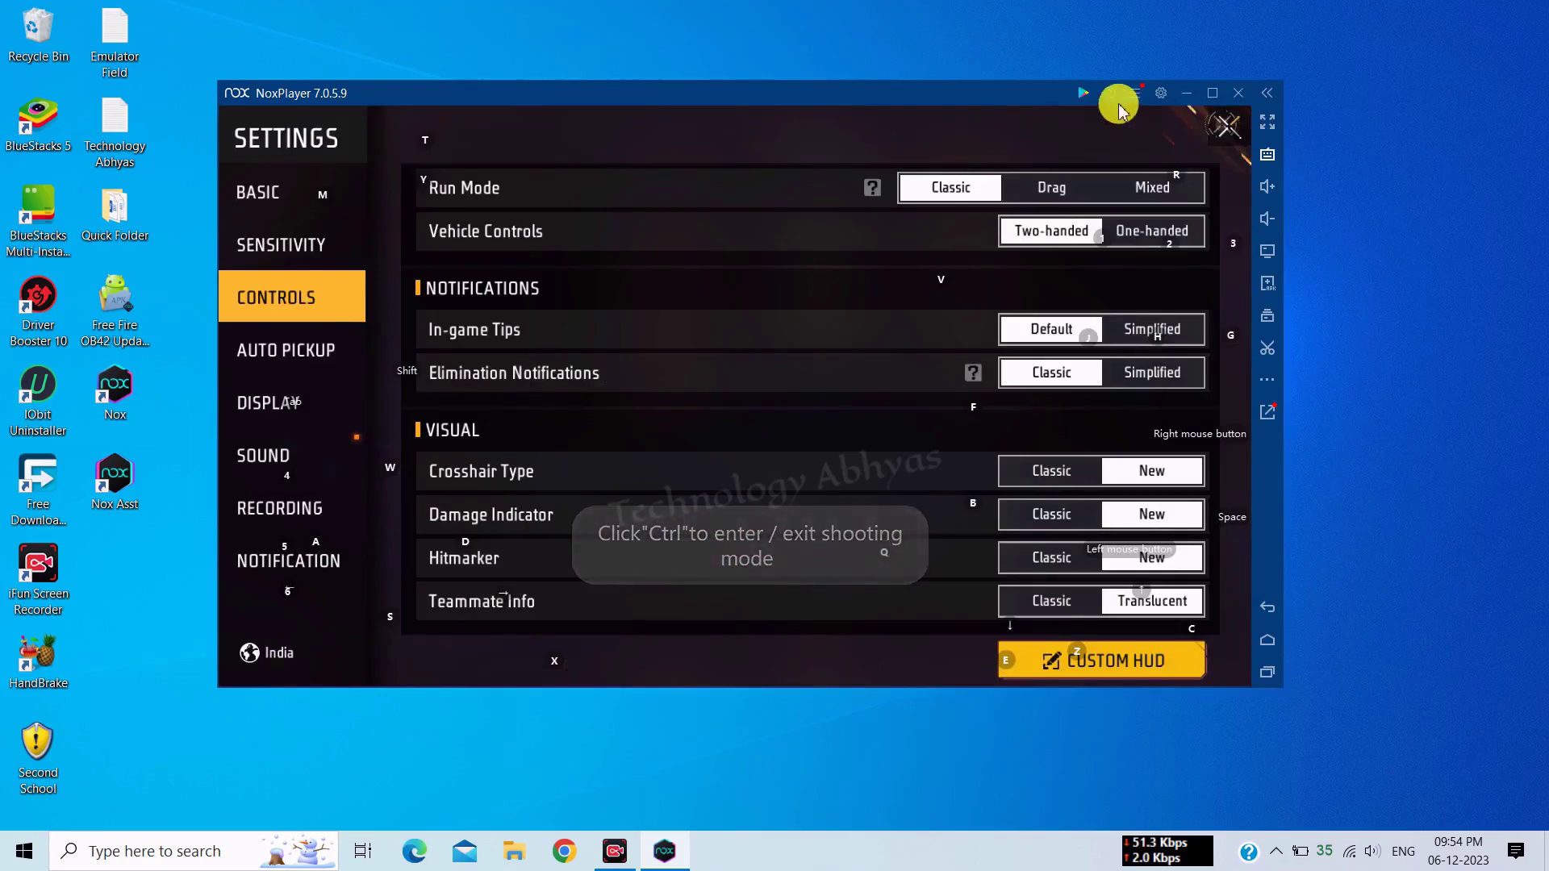
pyautogui.moveTo(933, 93); pyautogui.dragTo(1019, 94)
pyautogui.press('Escape')
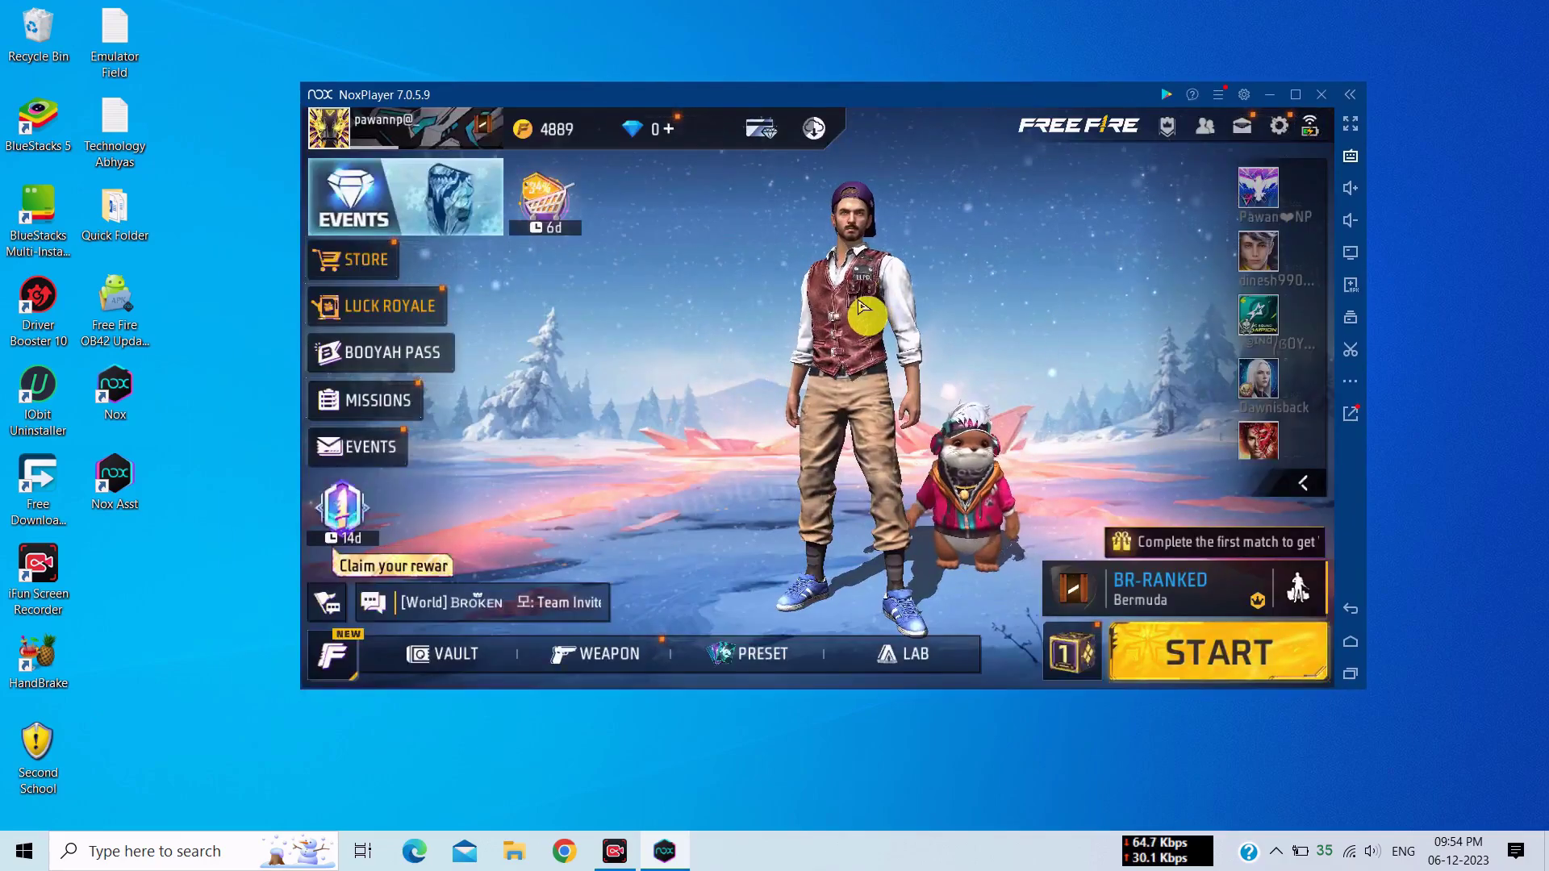
# Test entering and leaving shooting mode in the lobby, and open and dismiss the character's emote wheel.
pyautogui.press('ctrl')
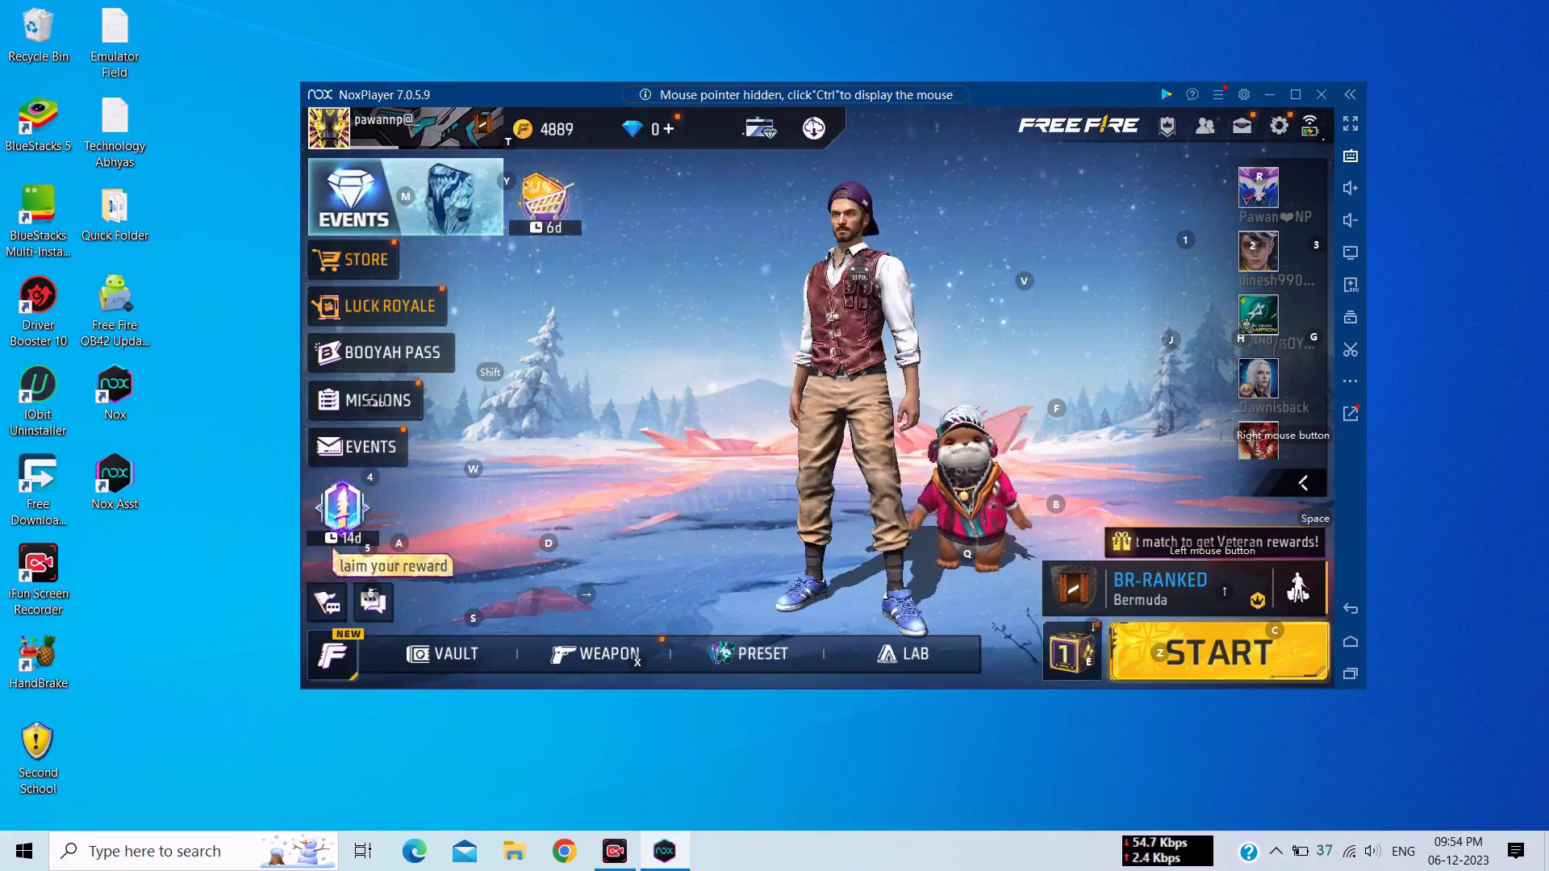
pyautogui.press('ctrl')
pyautogui.click(800, 409)
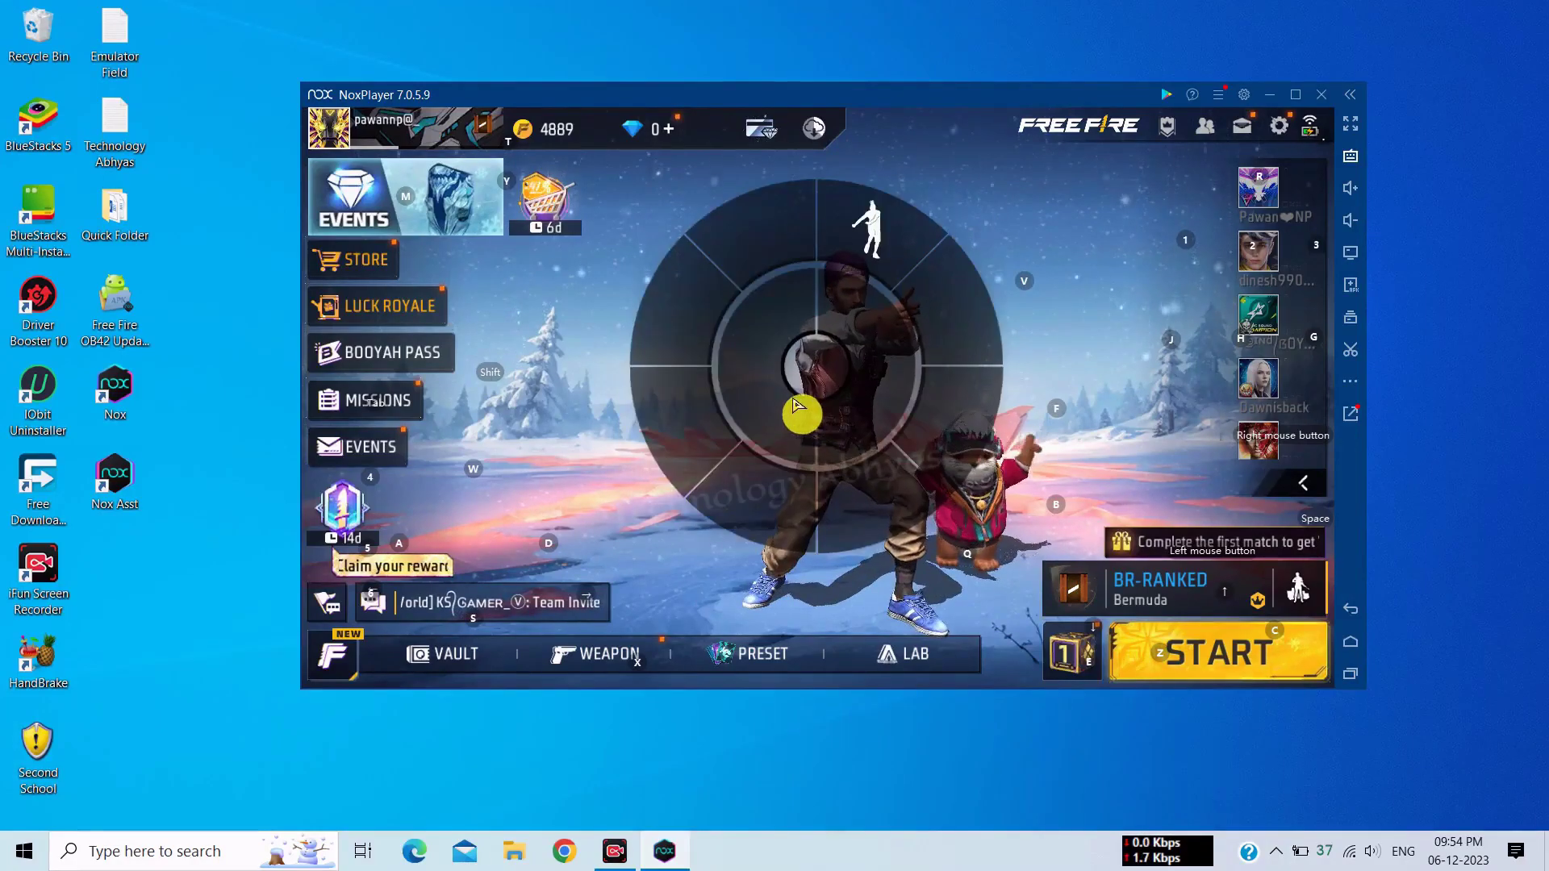
pyautogui.click(1019, 448)
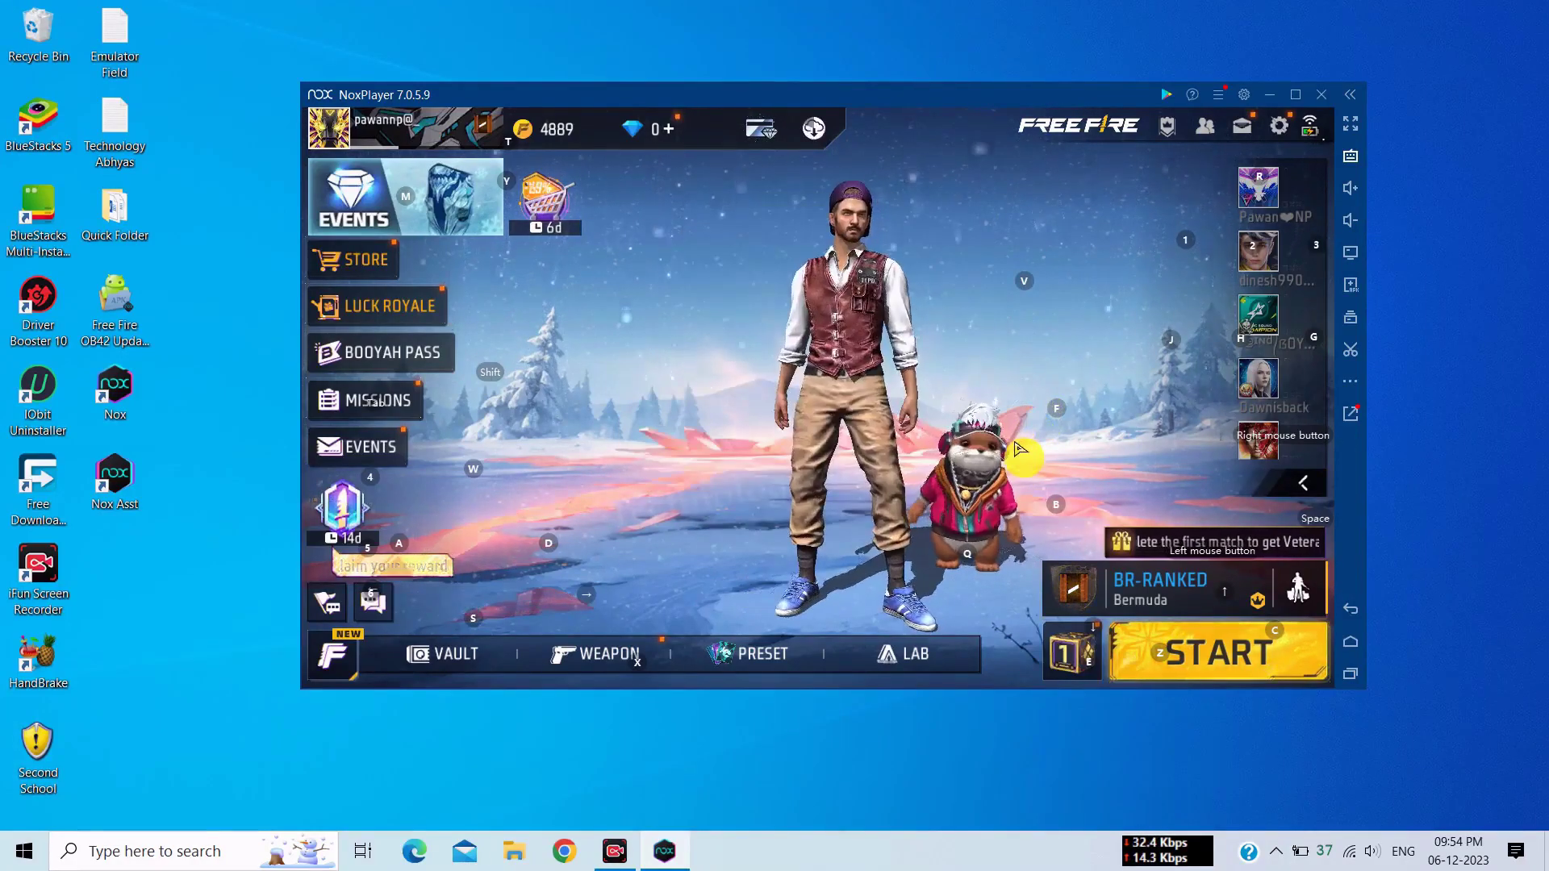